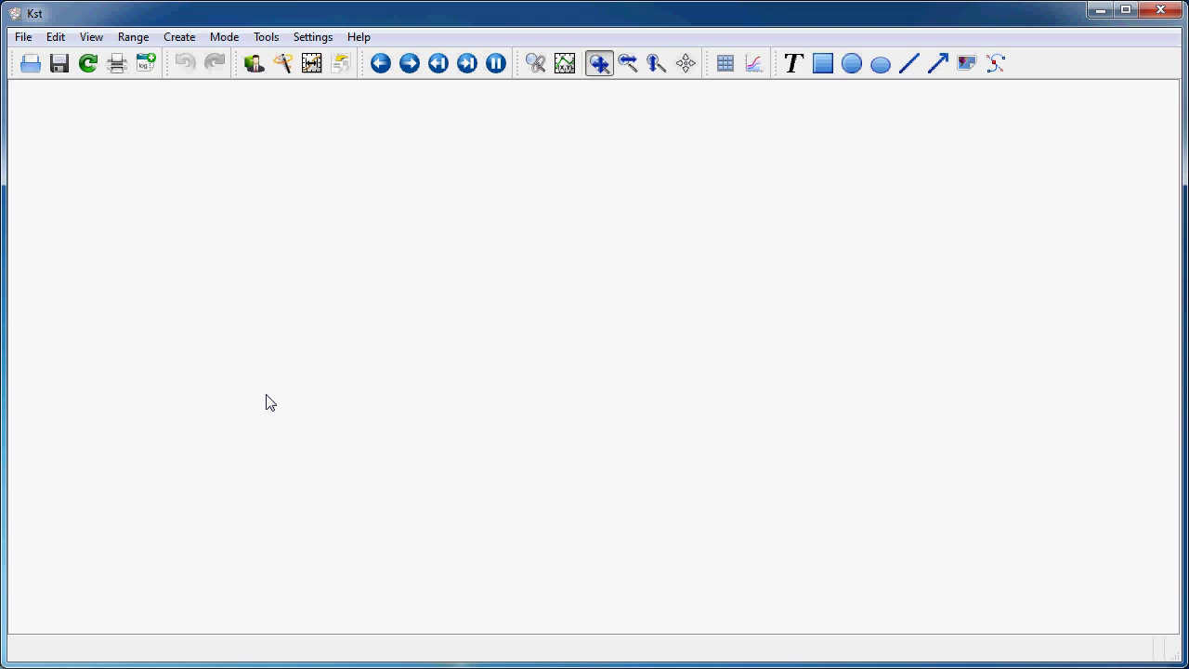
- Plot ADIFR, BDIFR, CNTEMP, CNTS, DPB and DPT against time_offset with the Data Wizard, starting at frame 0
left_click(282, 62)
left_click(780, 542)
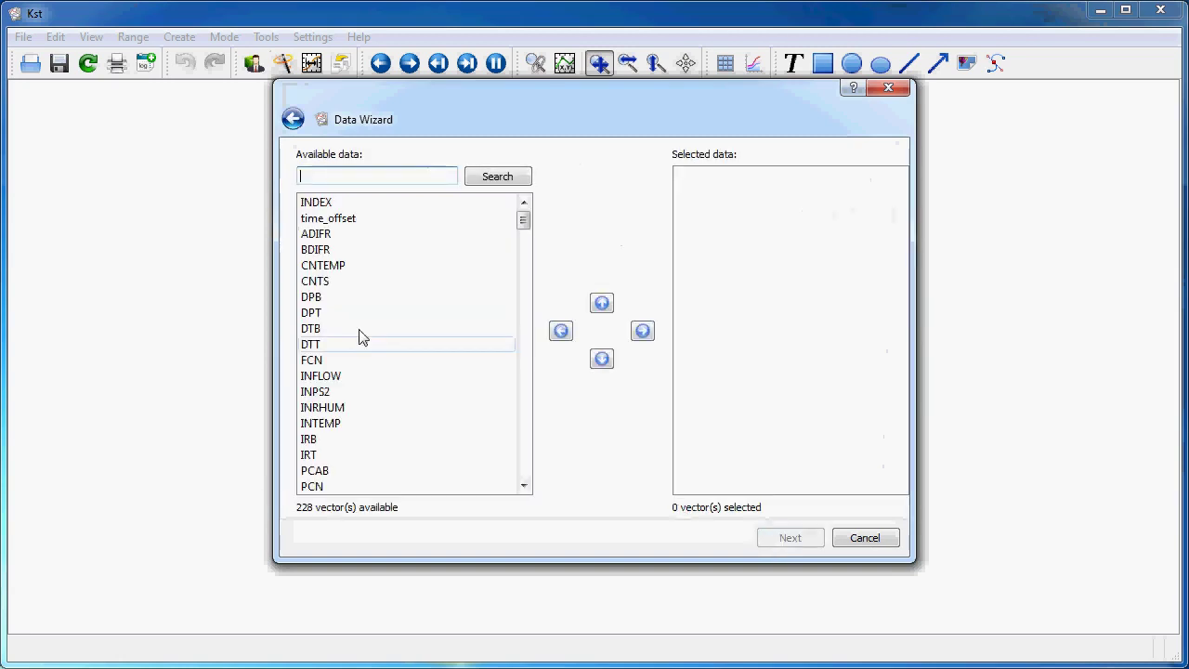
left_click_drag(341, 239, 340, 313)
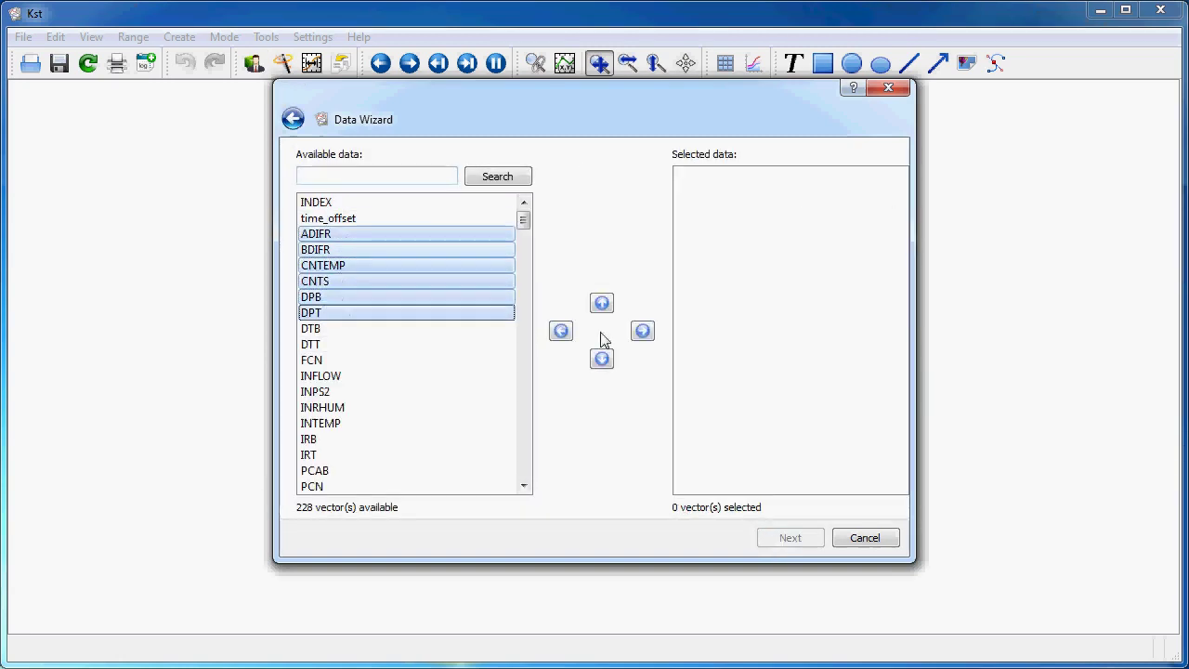
left_click(643, 332)
left_click(781, 535)
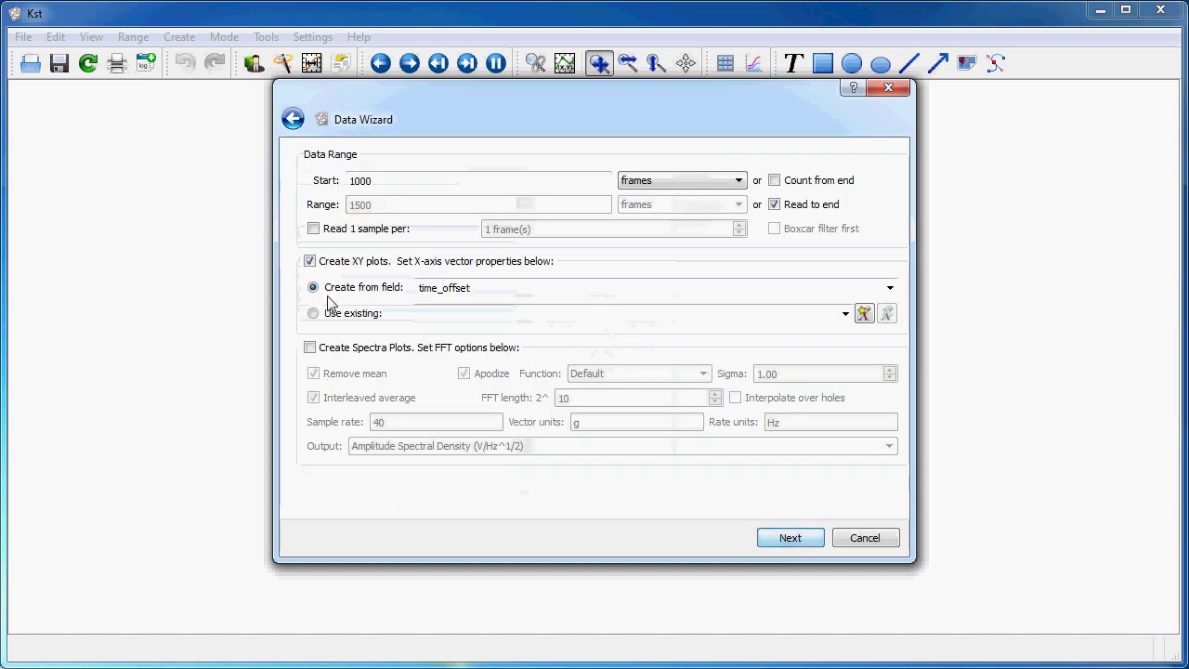
left_click_drag(403, 180, 322, 183)
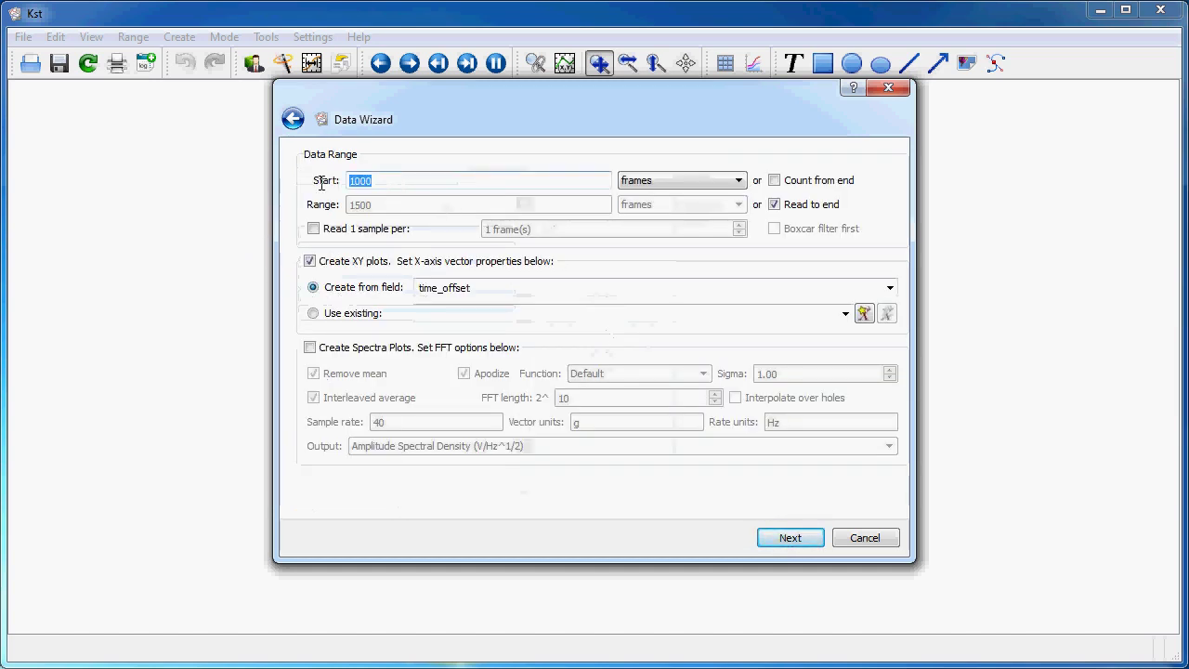
type("0")
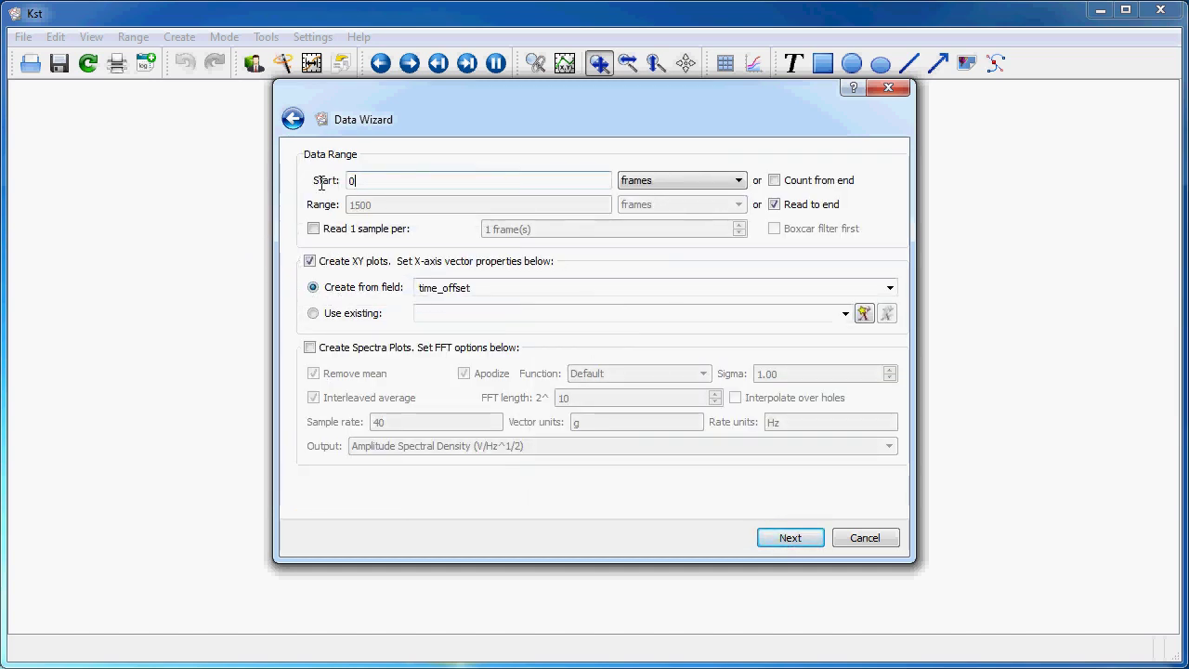
left_click(799, 544)
left_click(799, 544)
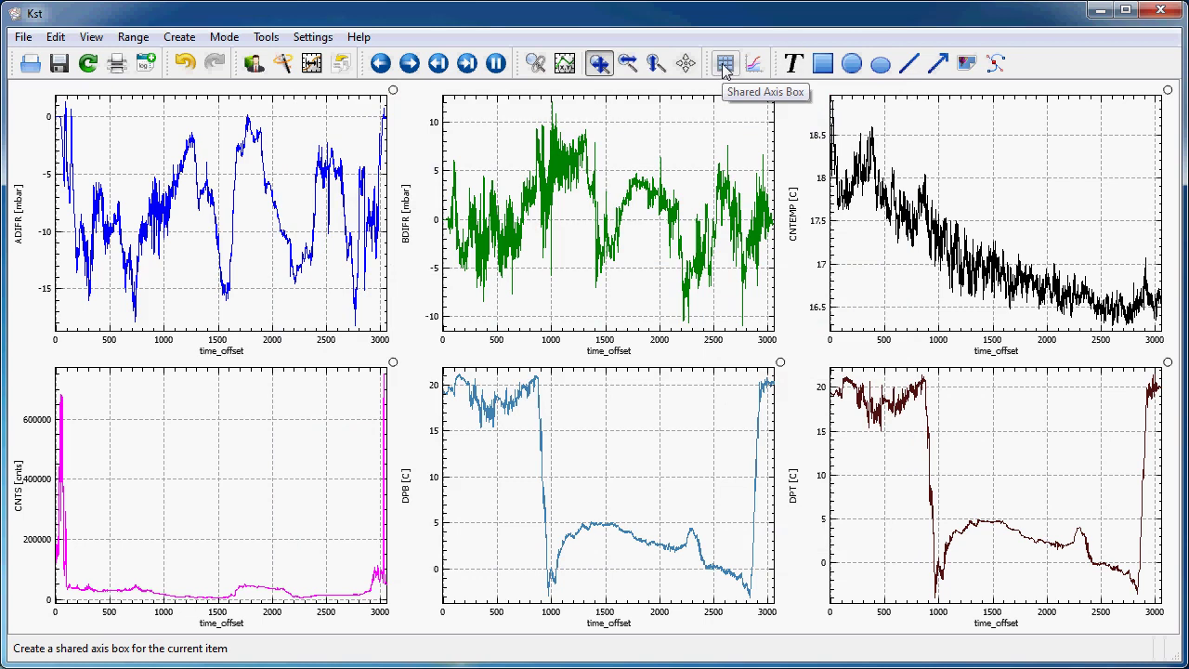
- Join ADIFR with CNTS, and DPB with DPT, into shared axis boxes
left_click(725, 64)
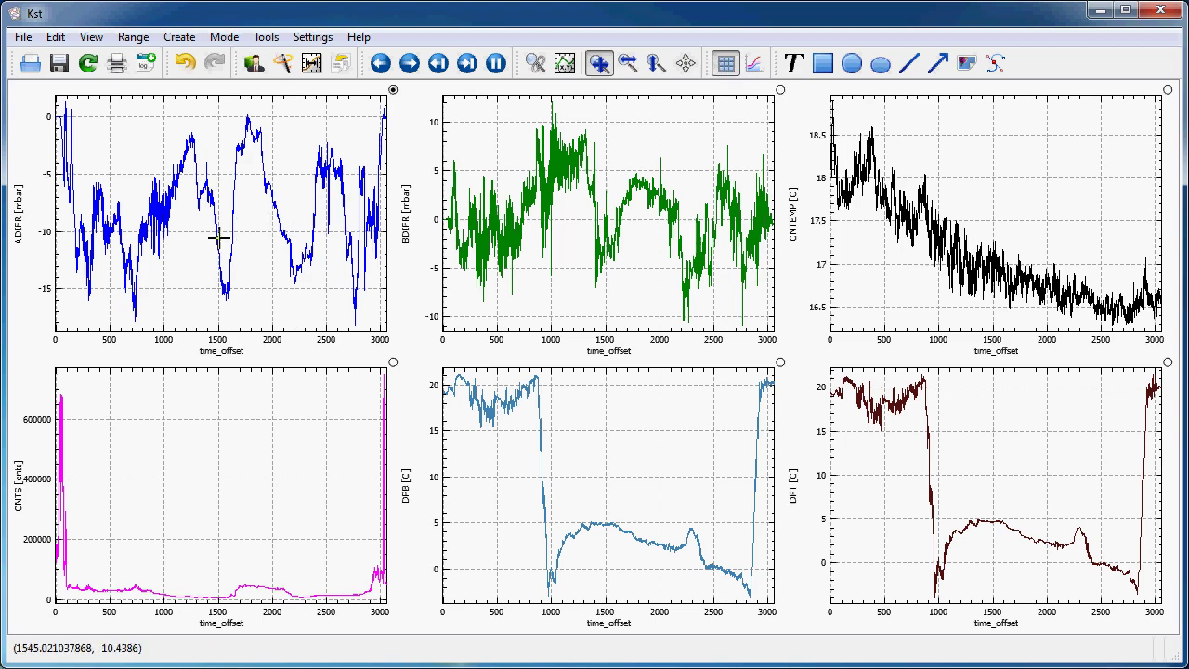
left_click_drag(216, 239, 217, 451)
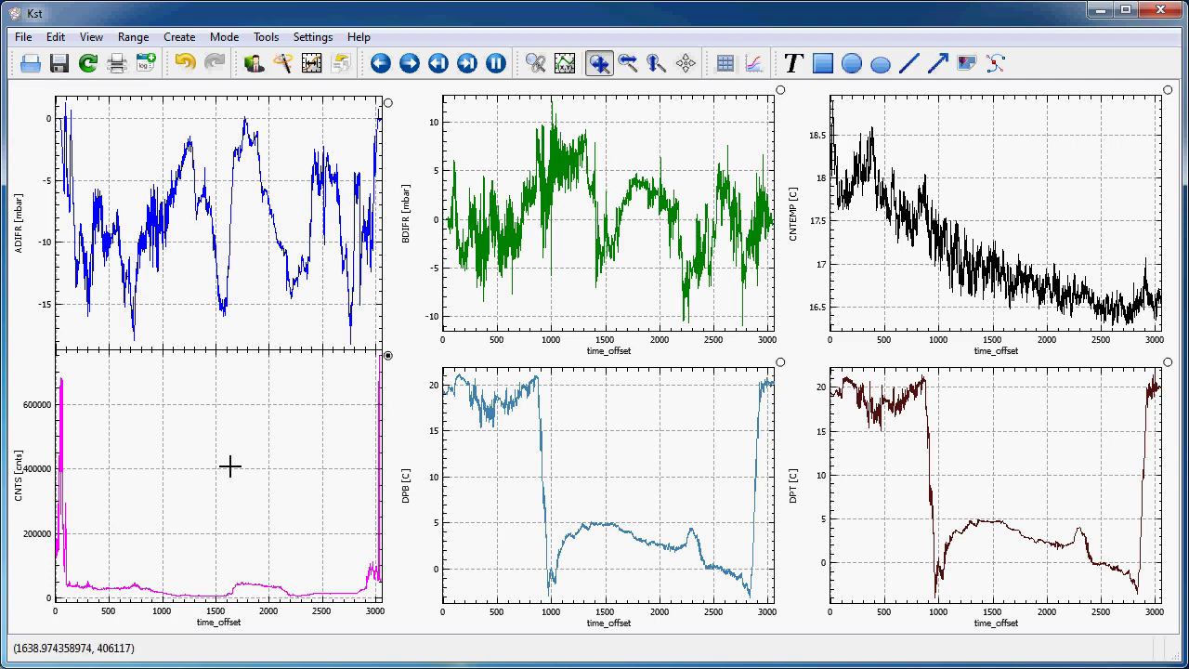
left_click(725, 62)
left_click_drag(654, 498, 954, 497)
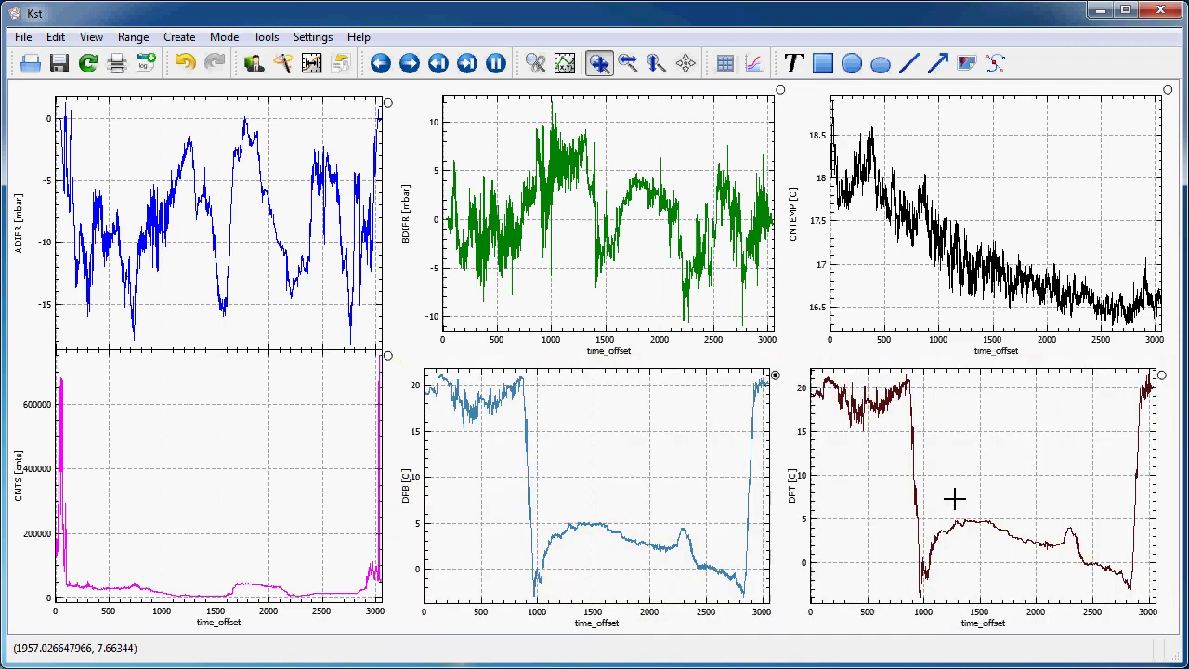
- Make the joined DPB and DPT plots share their Y axis
right_click(876, 481)
mouse_move(913, 544)
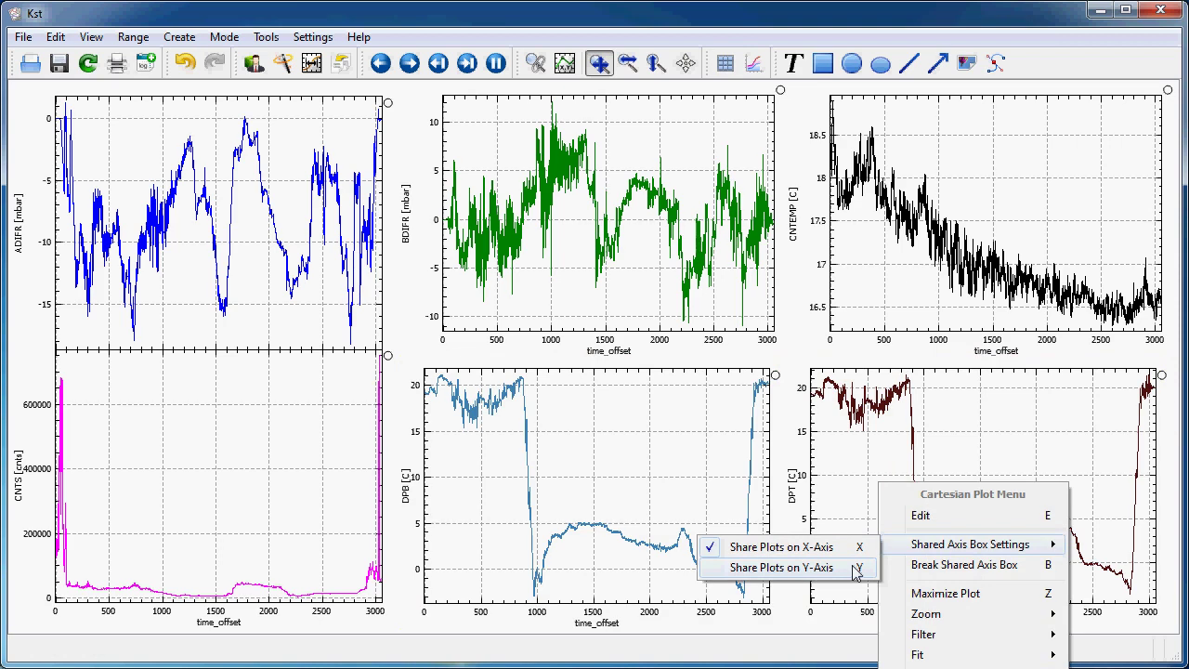
left_click(855, 568)
right_click(828, 488)
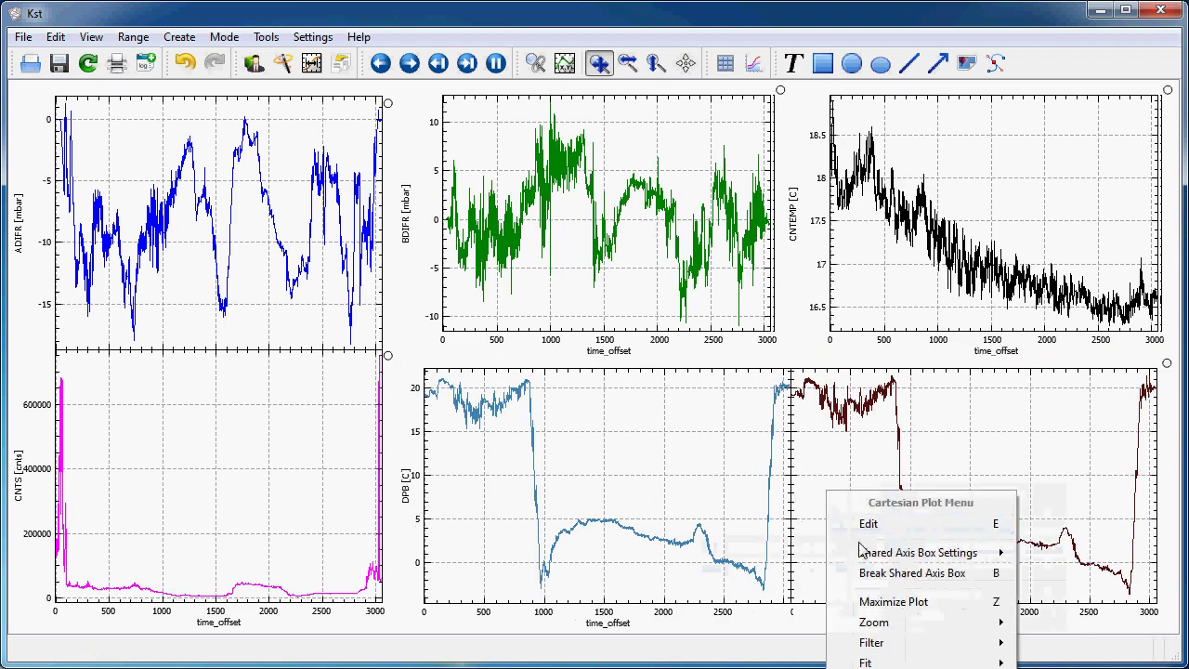
mouse_move(860, 551)
left_click(743, 548)
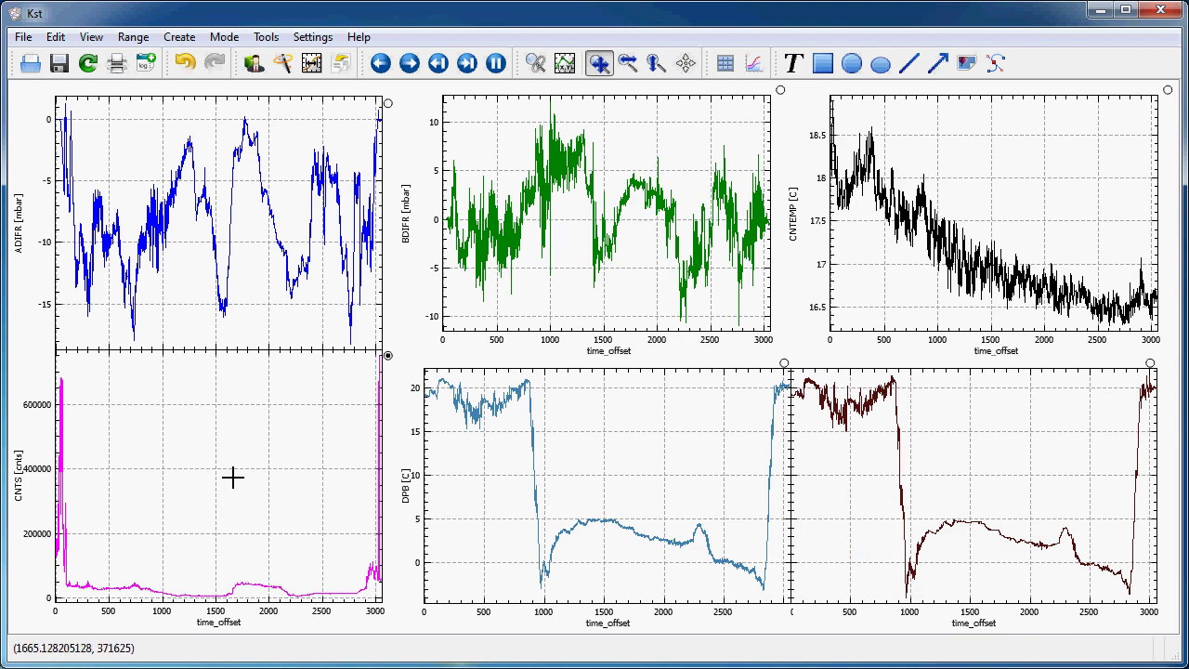
- Break the ADIFR/CNTS and DPB/DPT shared axis boxes apart
right_click(221, 303)
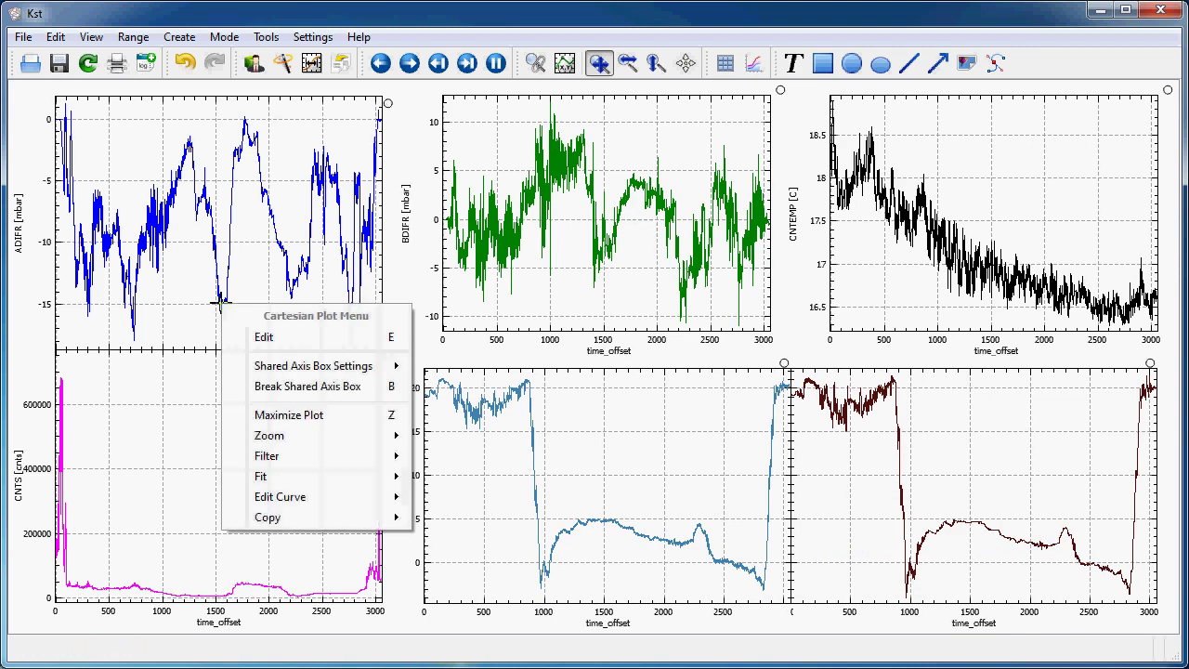
left_click(243, 386)
right_click(712, 443)
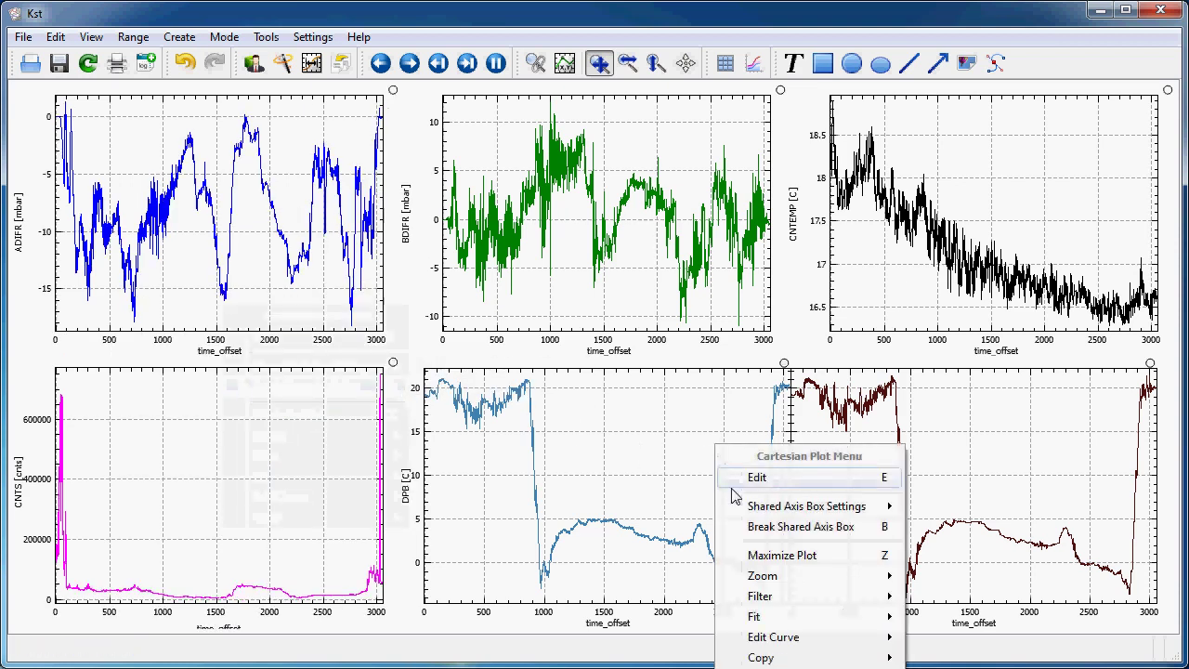
left_click(843, 530)
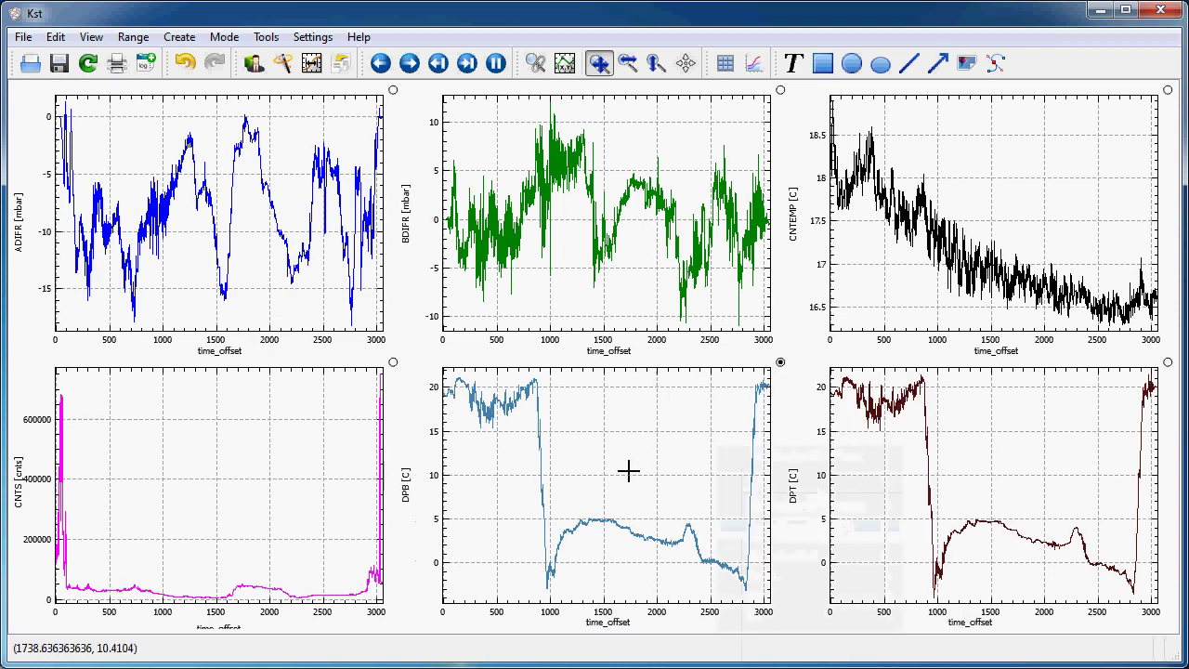
- Plot INFLOW, INPS2, INRHUM and INTEMP against time_offset in a new tab with the Data Wizard
left_click(284, 62)
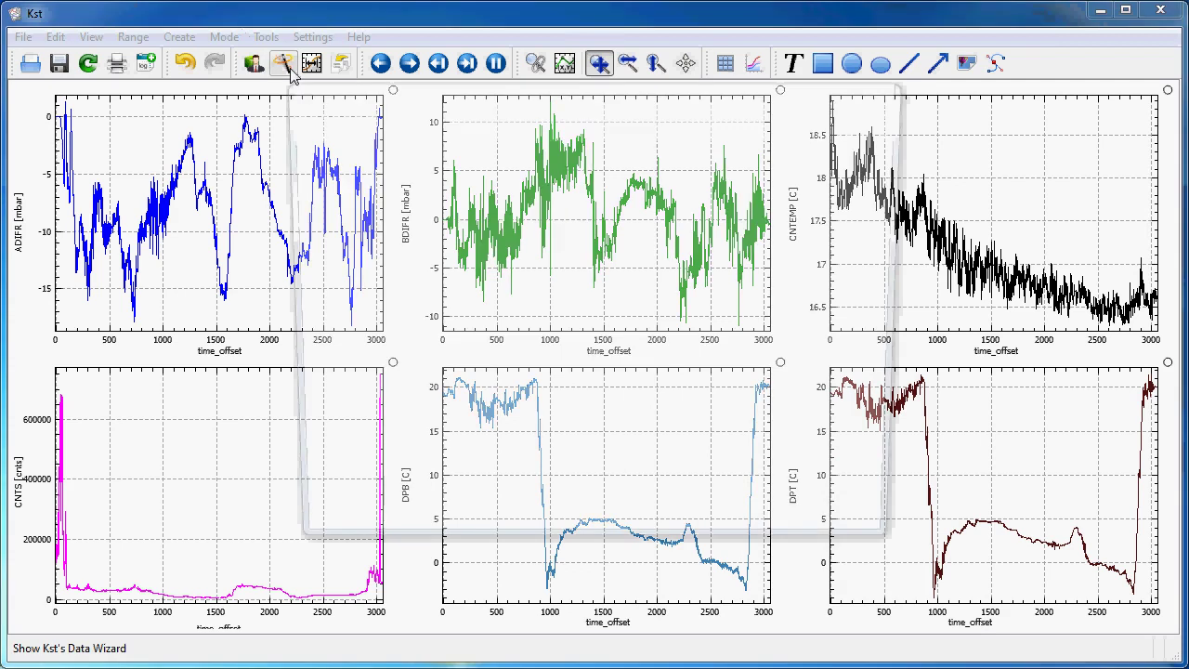
left_click(791, 537)
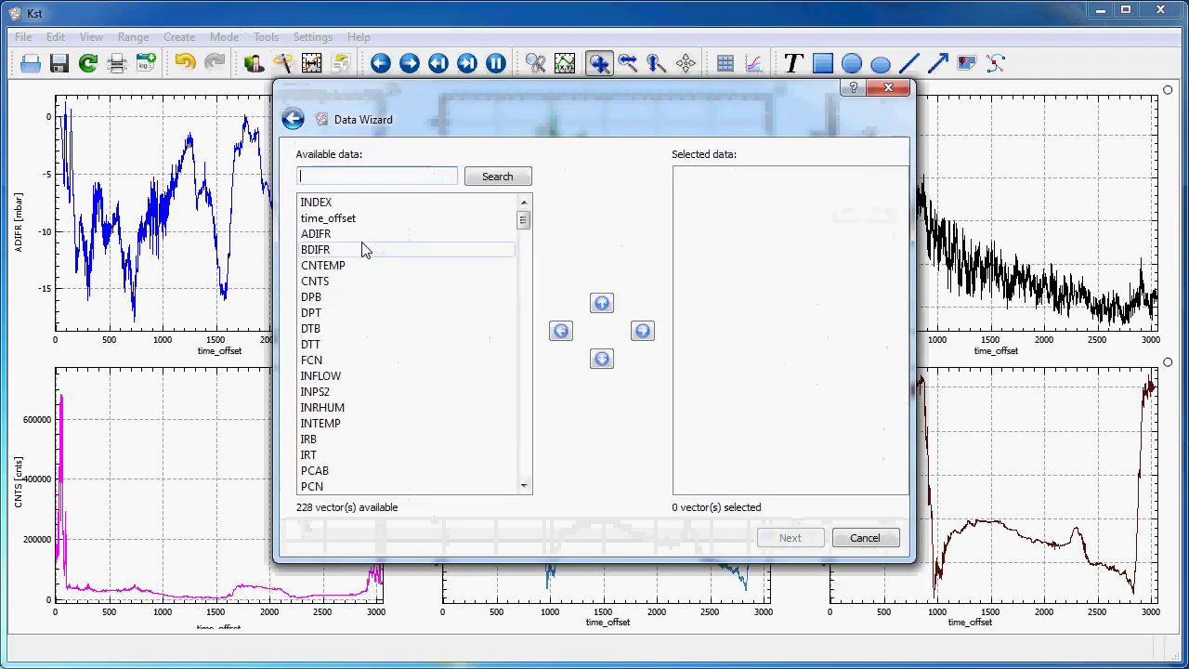
left_click(326, 377)
left_click_drag(330, 388, 328, 429)
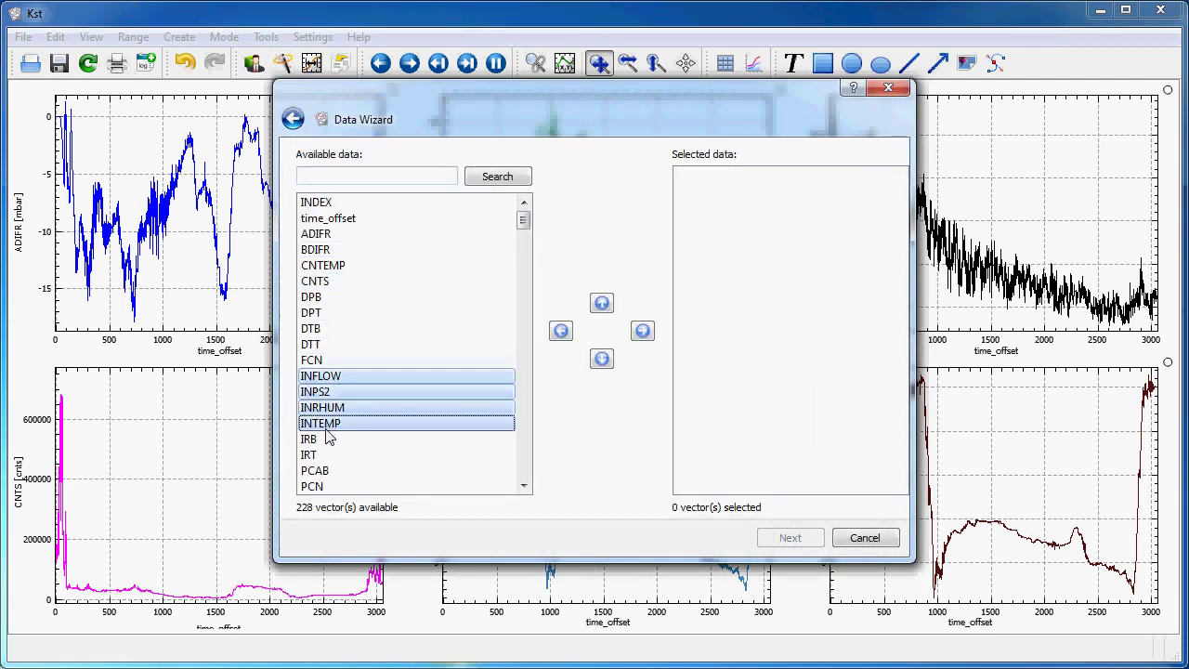
left_click(642, 330)
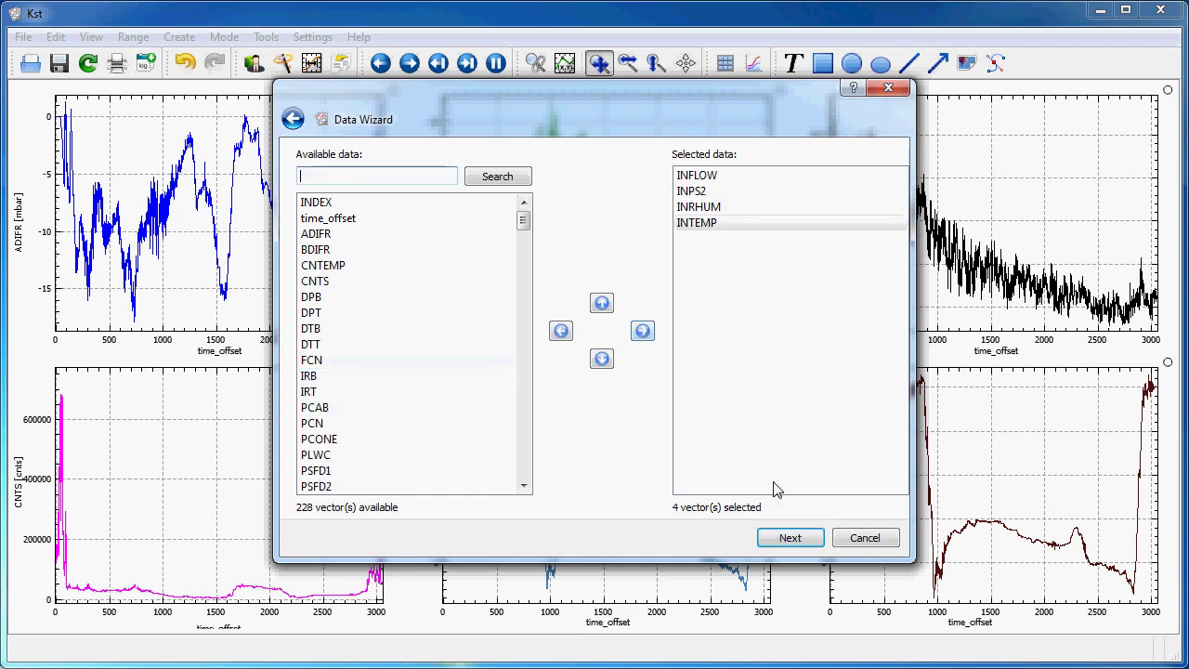
left_click(790, 539)
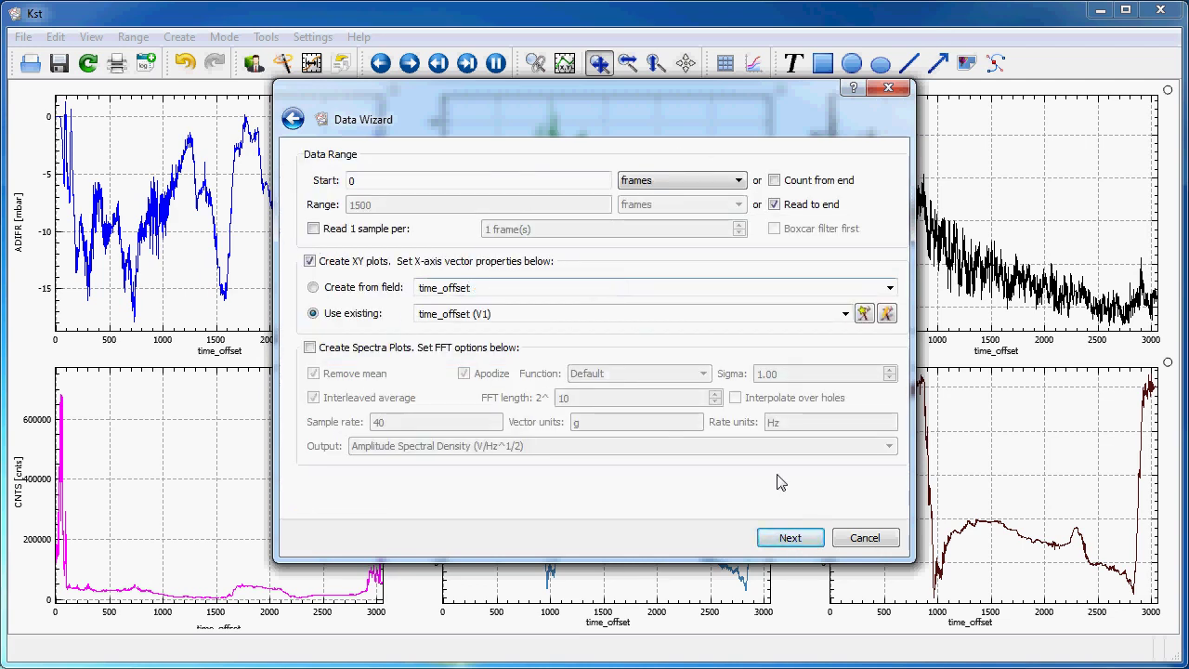
left_click(800, 540)
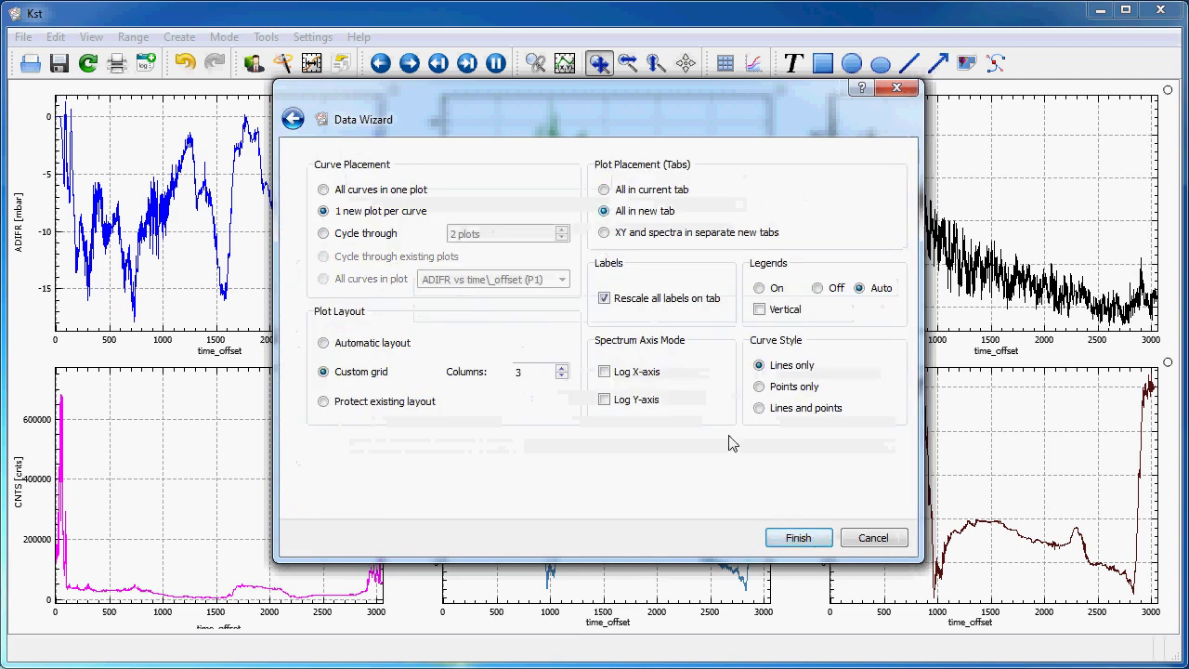
left_click(795, 538)
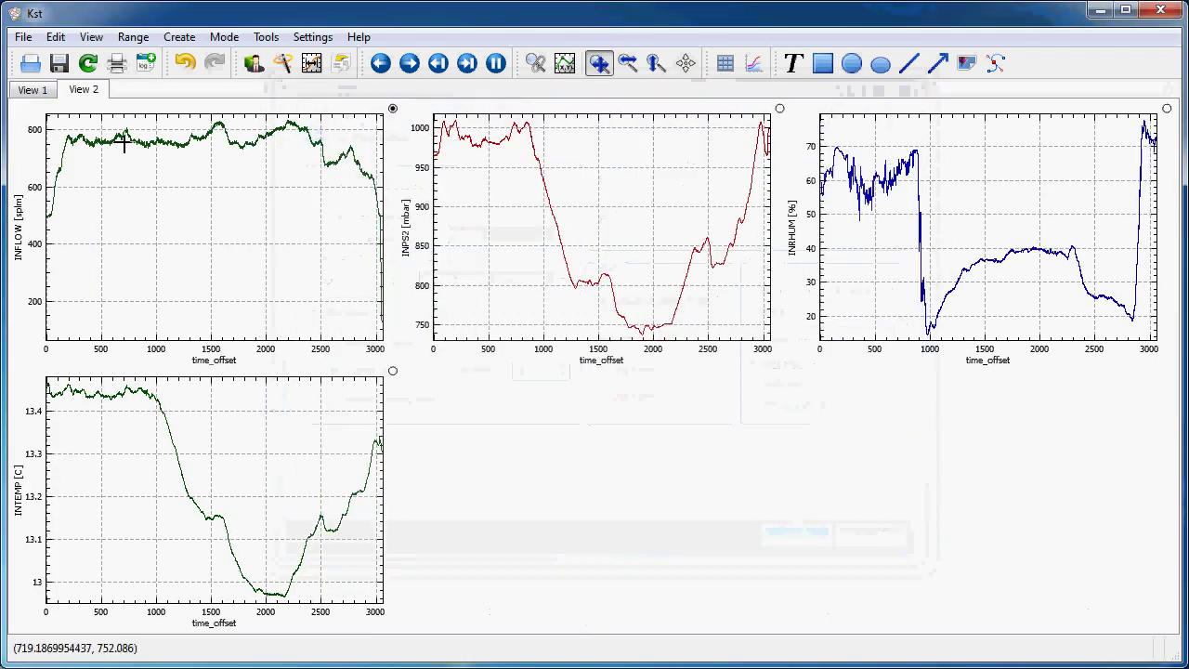
- Switch back to the View 1 tab with the six original plots
left_click(41, 91)
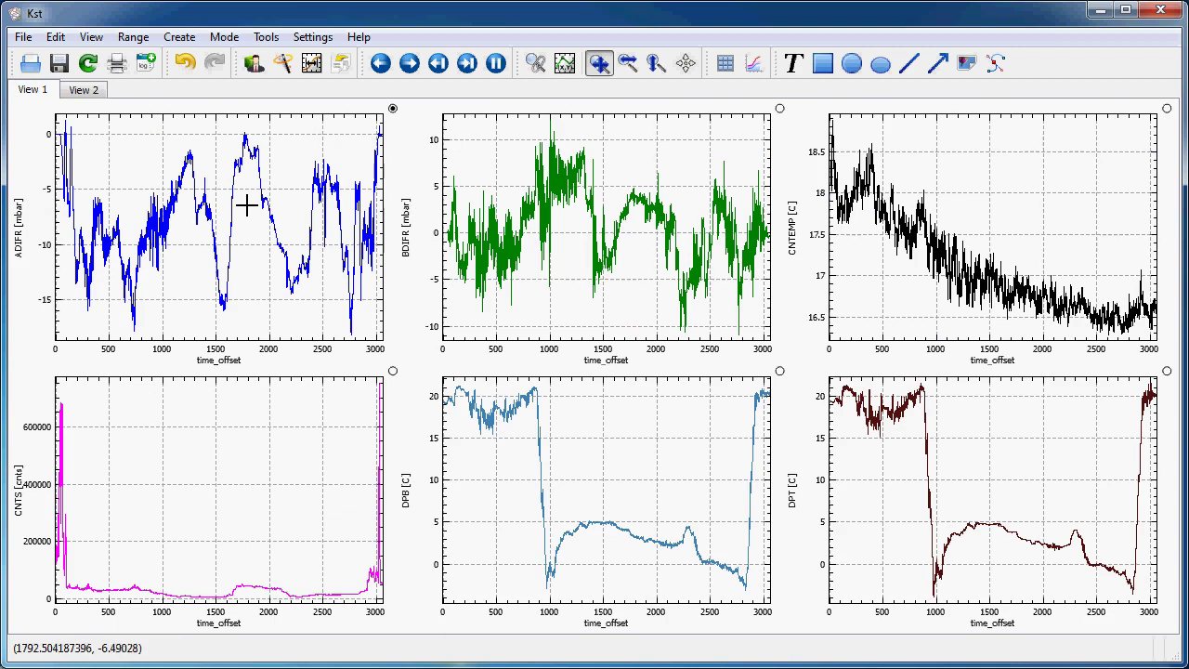
- In layout mode, raise the ADIFR plot to the front and narrow BDIFR from its right edge
left_click(686, 65)
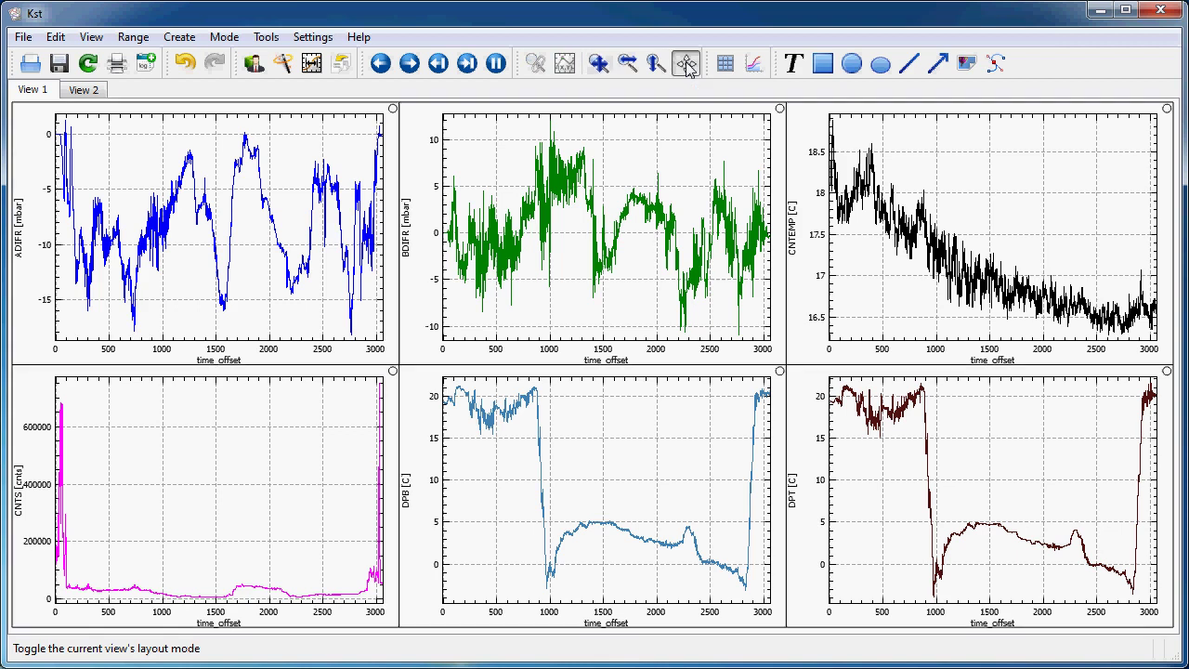
right_click(206, 195)
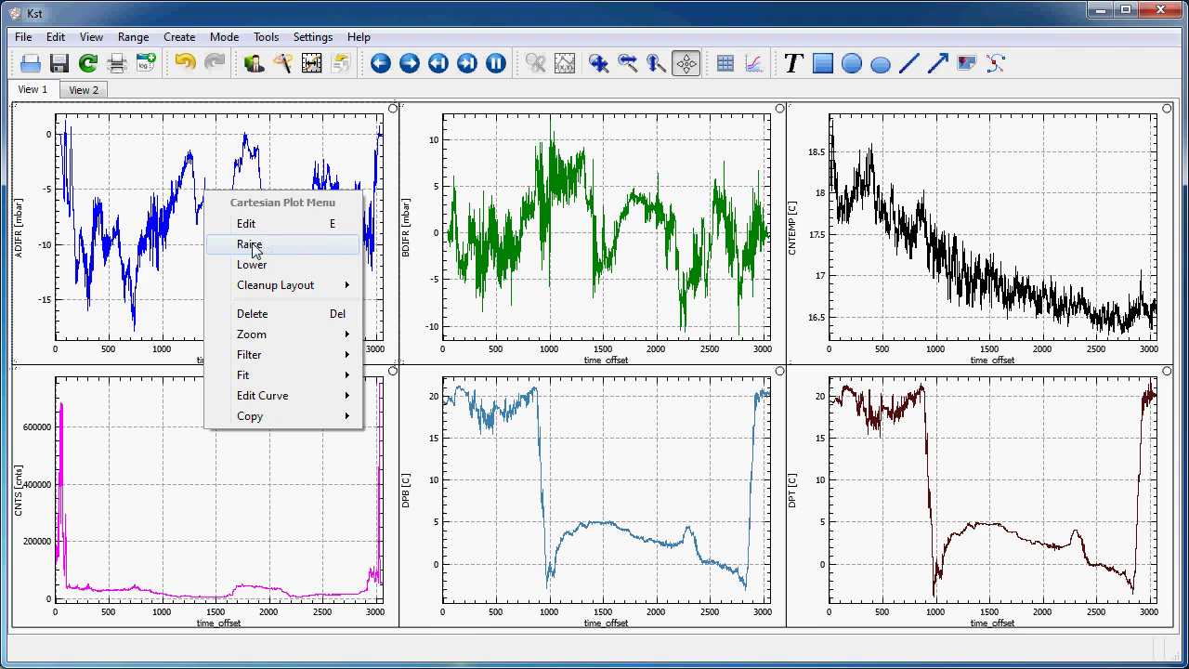
left_click(252, 247)
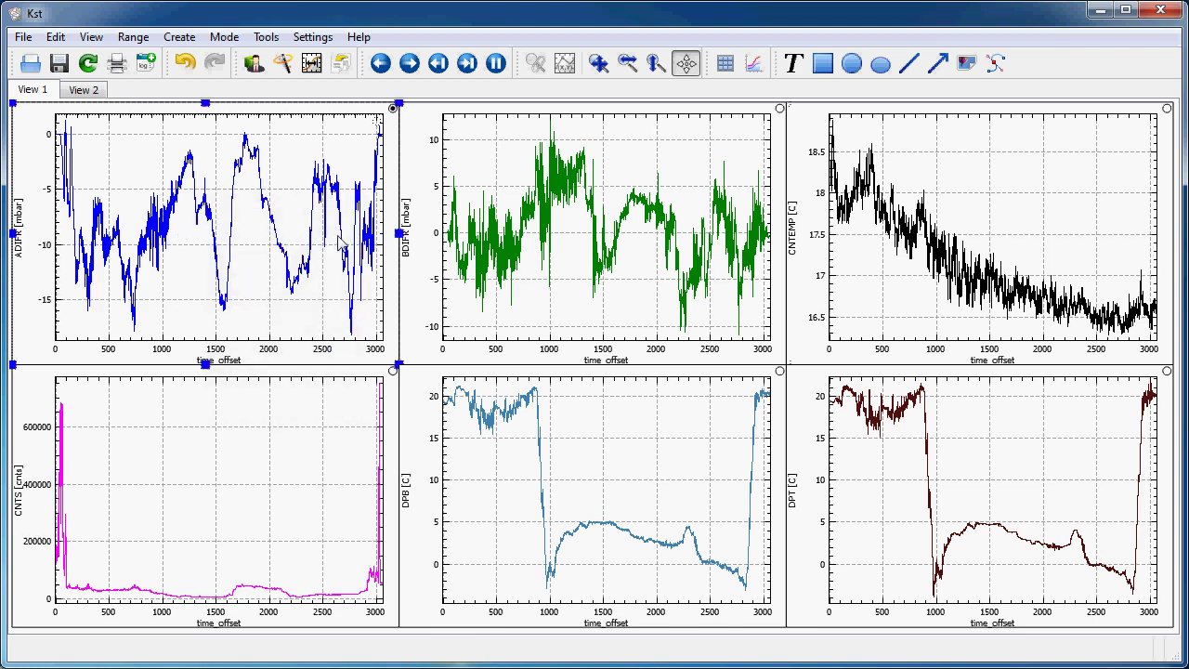
left_click(496, 231)
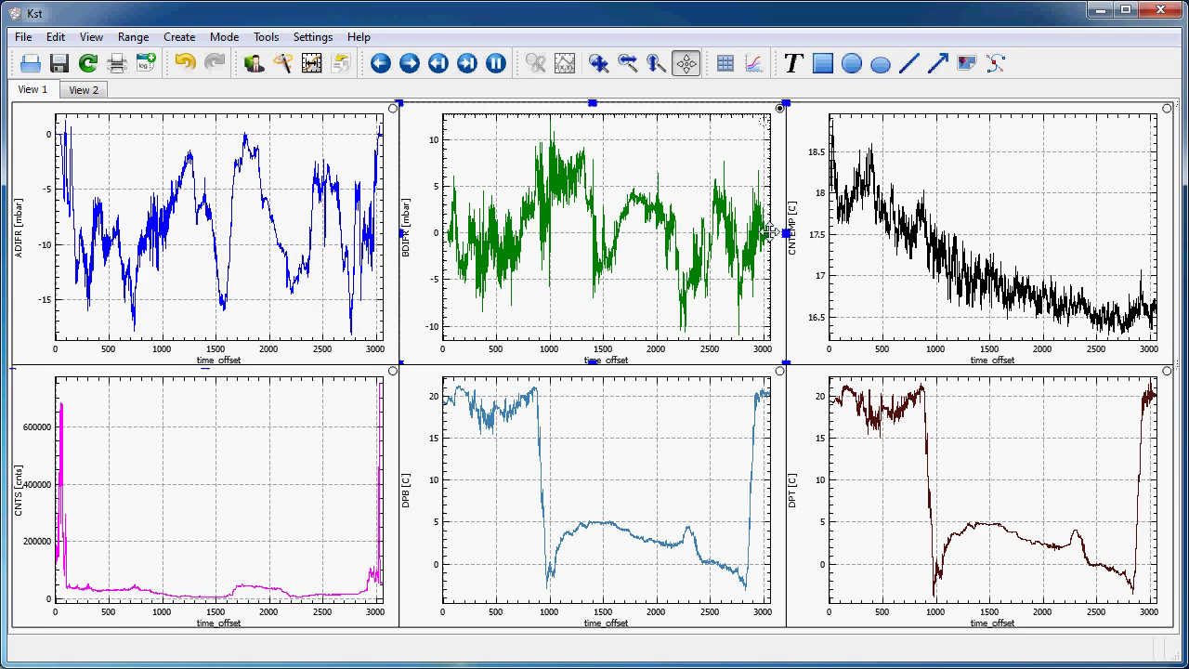
mouse_move(771, 232)
left_mouse_down()
mouse_move(692, 246)
mouse_move(785, 243)
left_mouse_up()
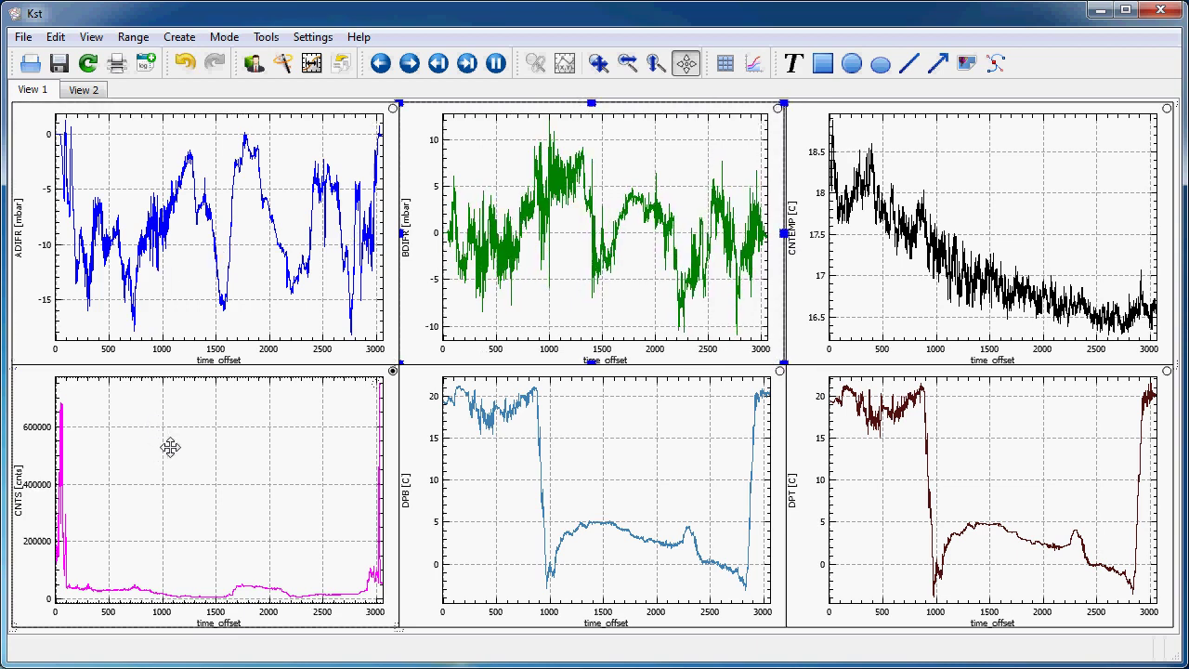
- Move ADIFR into the bottom-left cell and delete the displaced floating plot
left_click_drag(207, 297, 24, 258)
left_click_drag(20, 309, 190, 599)
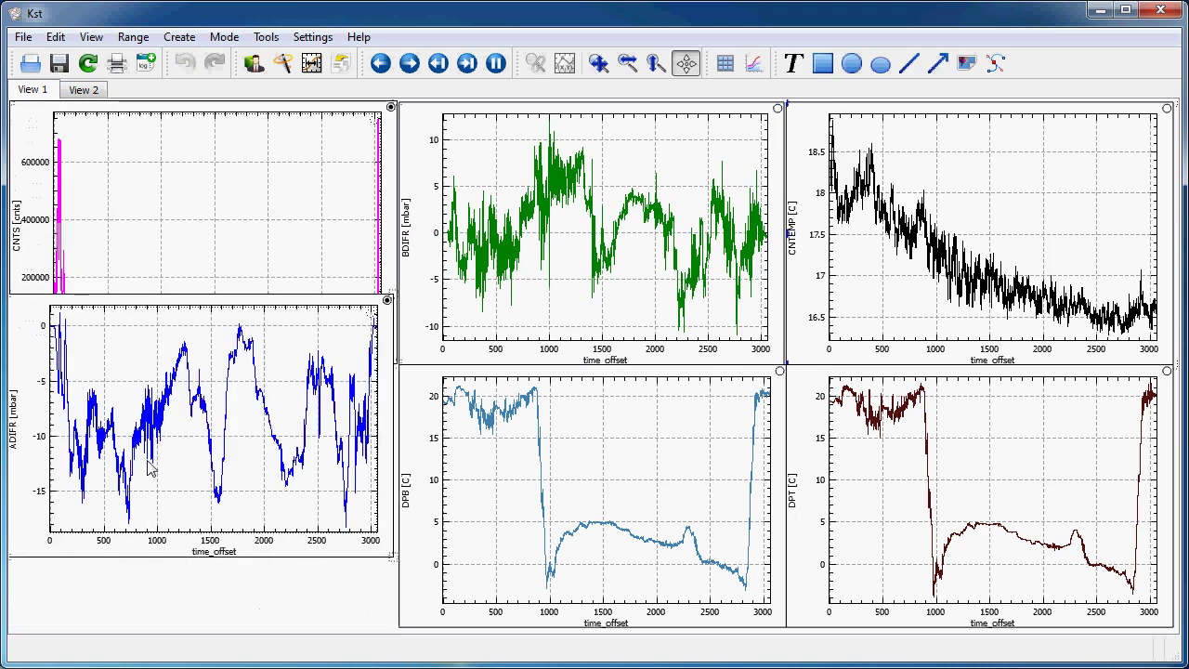
left_click_drag(204, 299, 154, 537)
mouse_move(395, 367)
left_mouse_down()
mouse_move(579, 245)
mouse_move(647, 333)
mouse_move(584, 362)
mouse_move(403, 379)
left_mouse_up()
key("Delete")
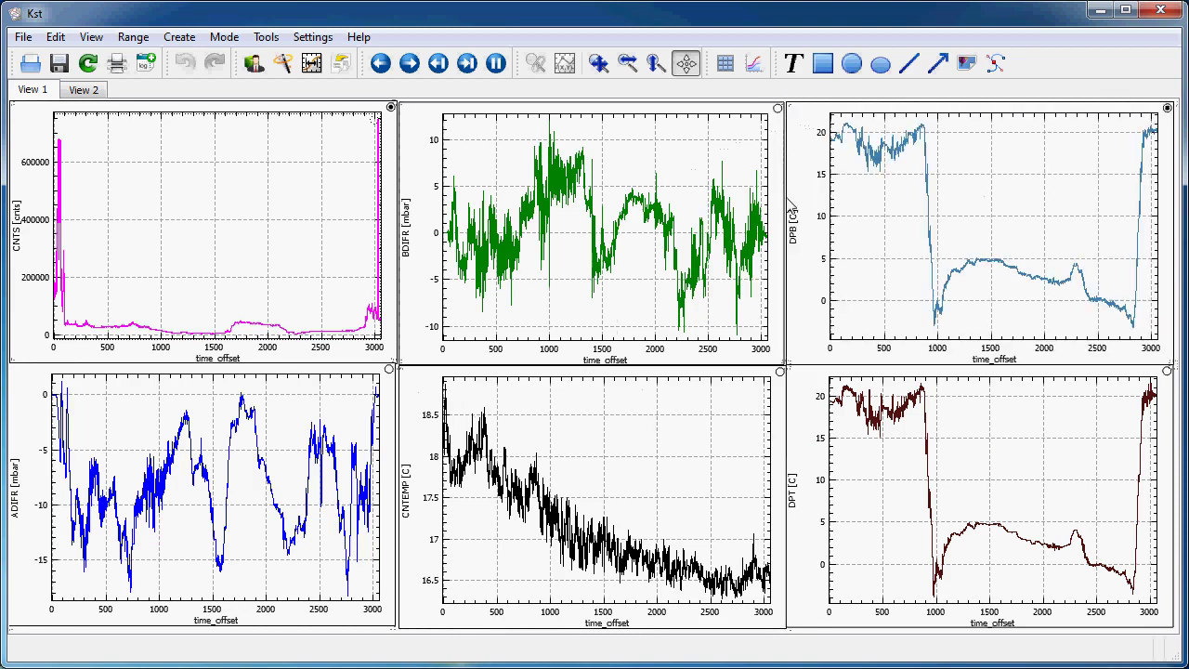
- Tidy the plots into an even grid with Cleanup Layout > Automatic
right_click(291, 246)
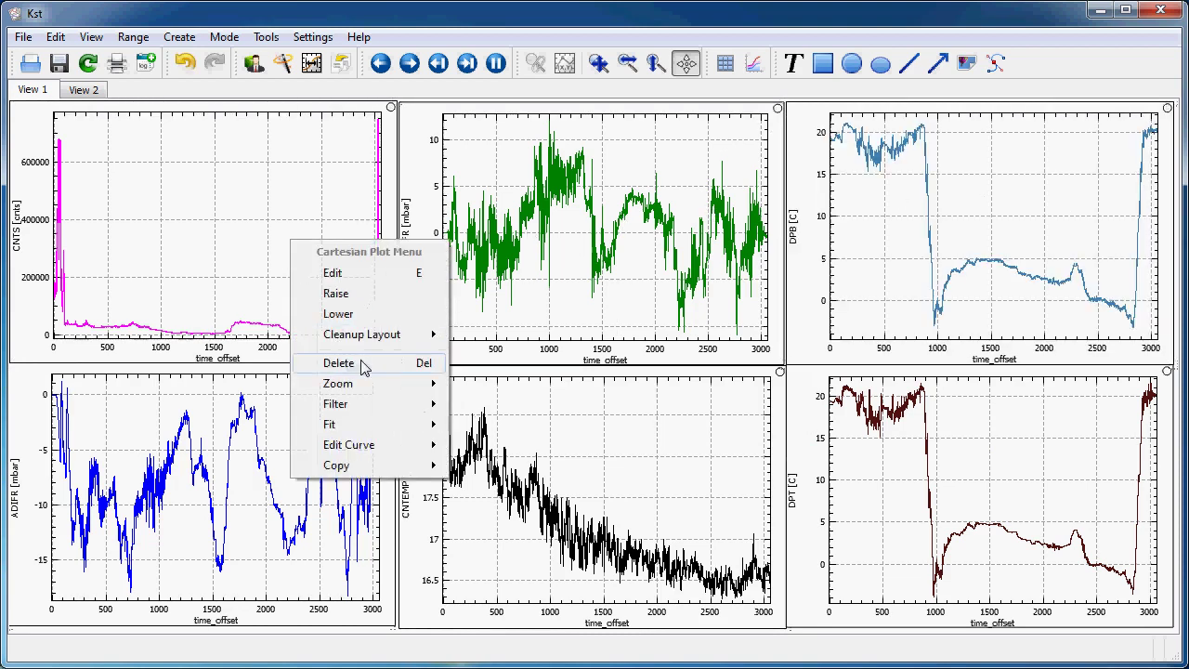
mouse_move(378, 341)
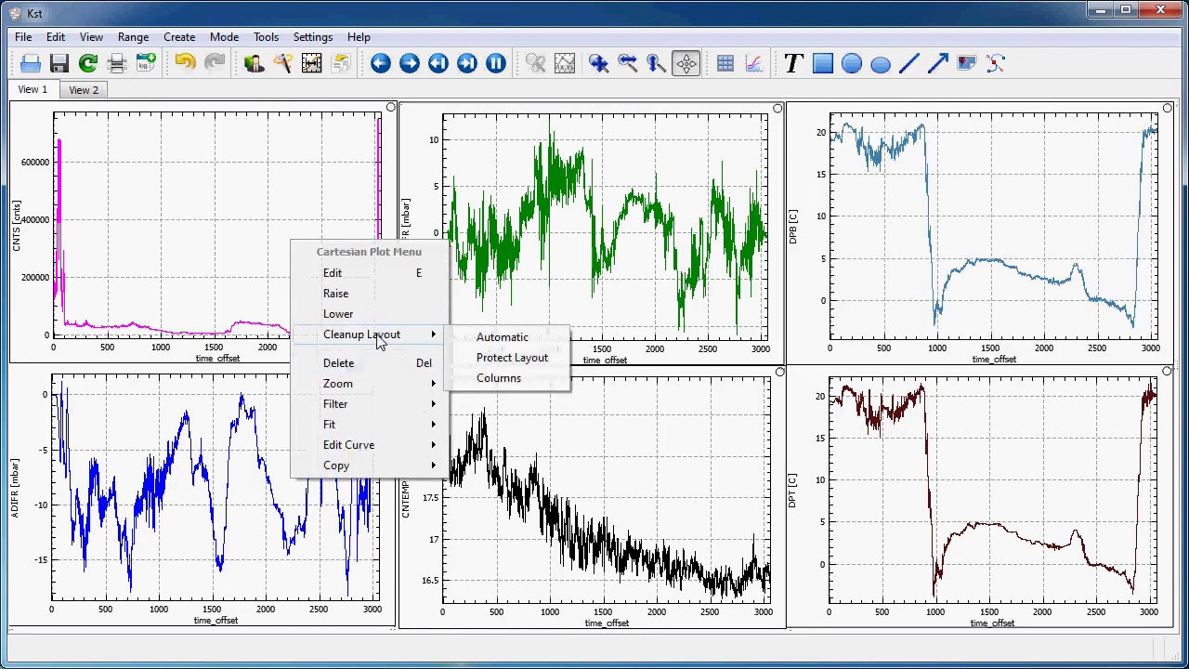
left_click(484, 342)
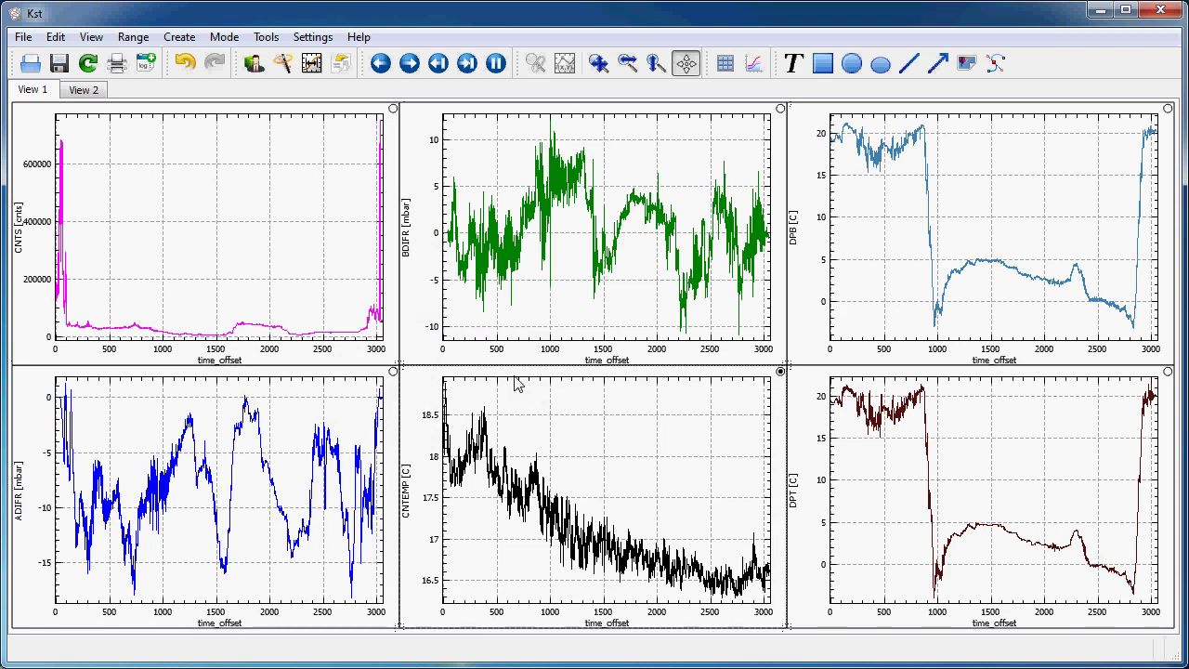
- Cut the INTEMP plot out of View 2 and paste it into View 1
left_click(82, 89)
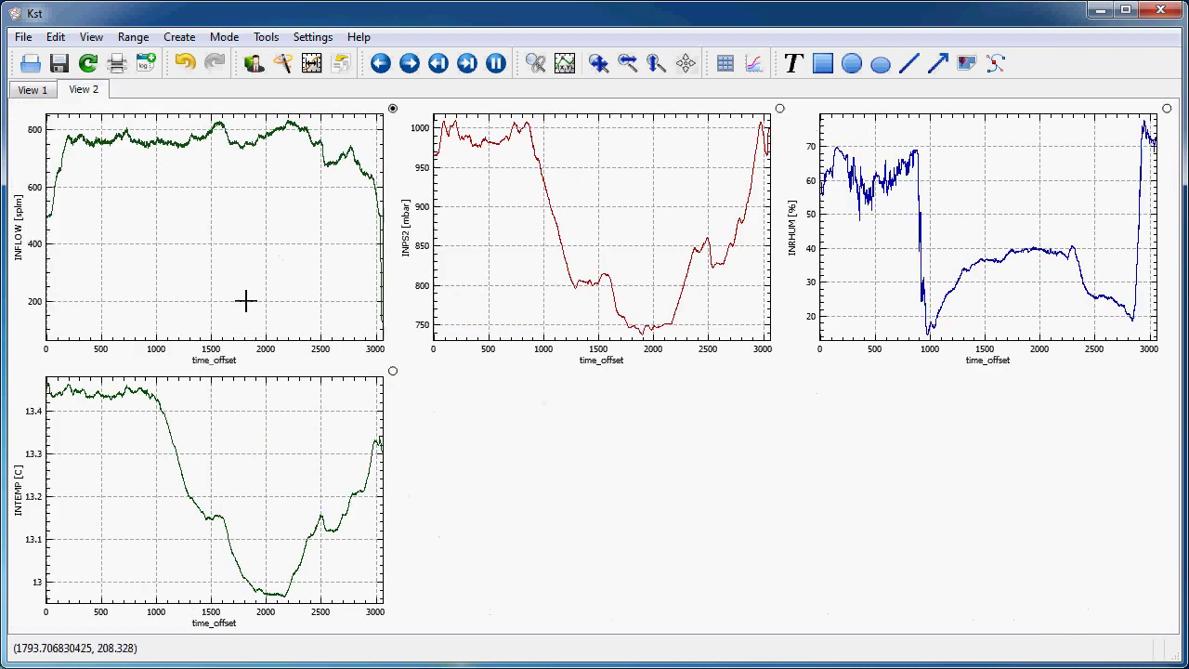
left_click(685, 62)
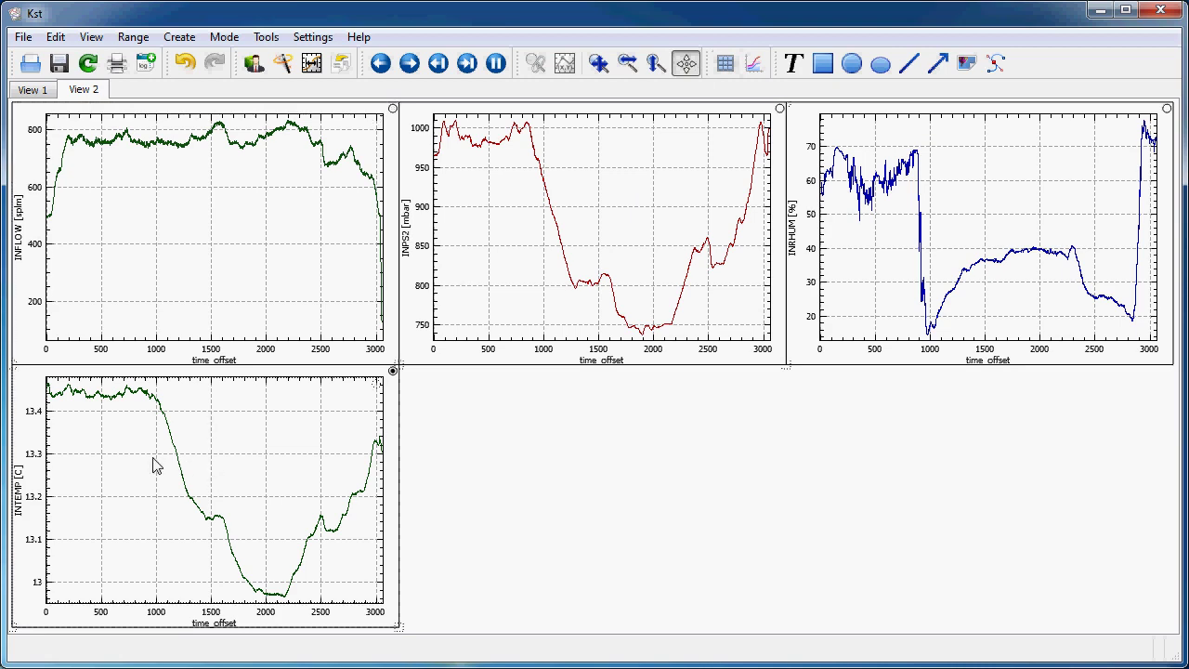
left_click(216, 460)
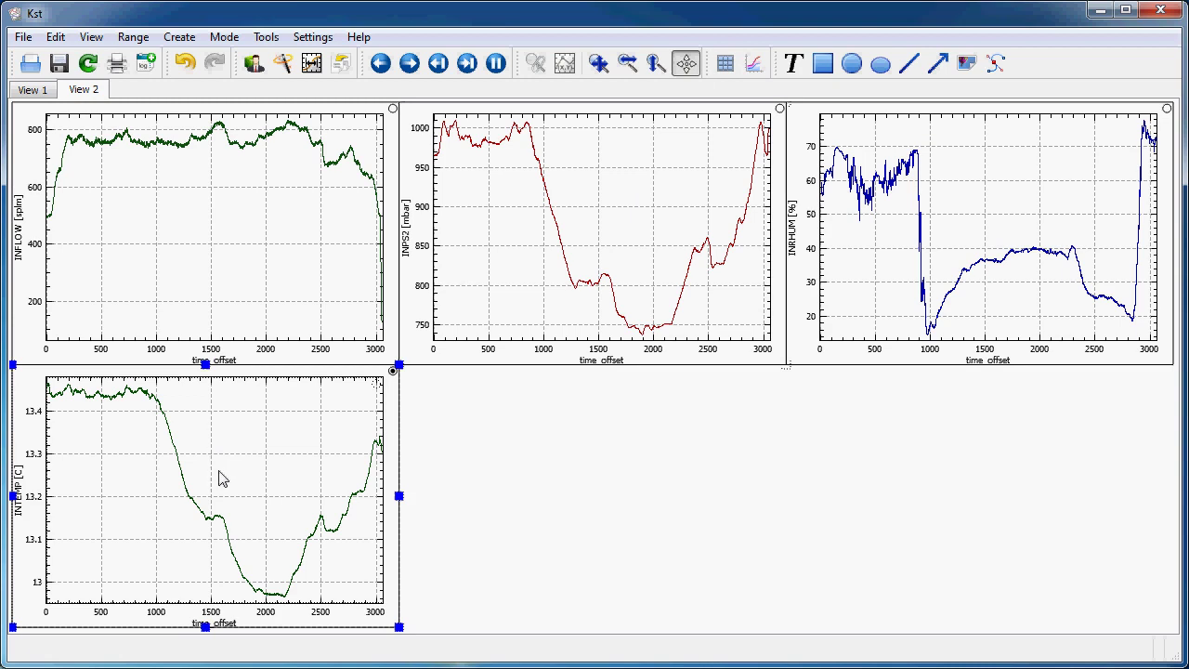
key("Delete")
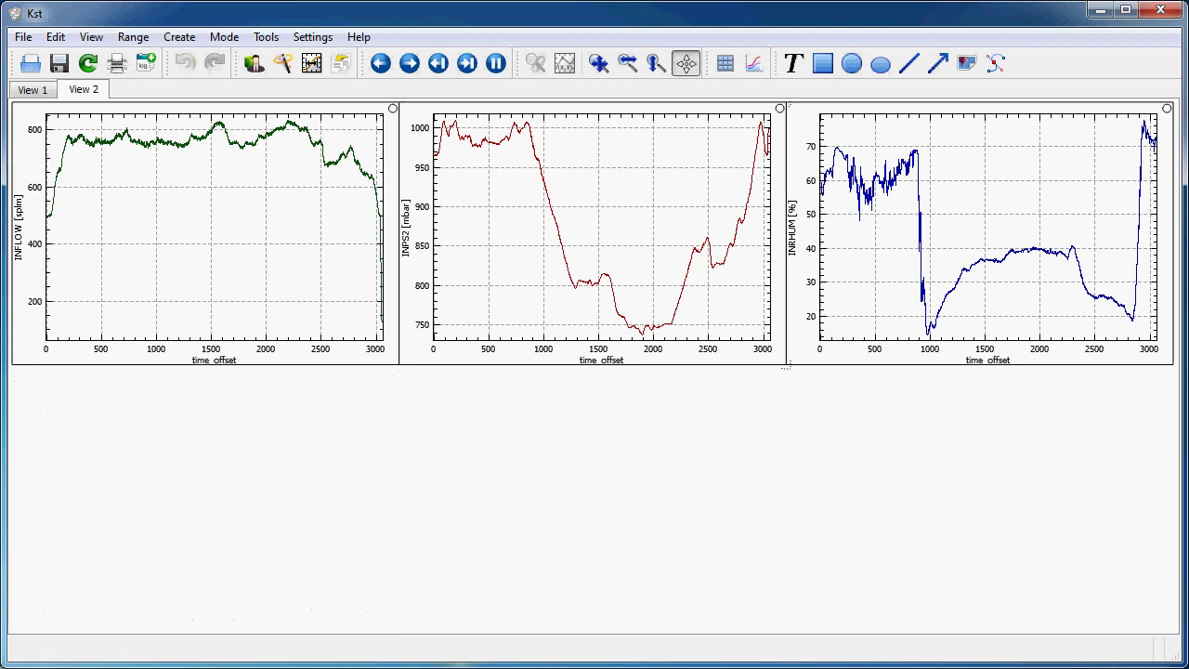
left_click(33, 89)
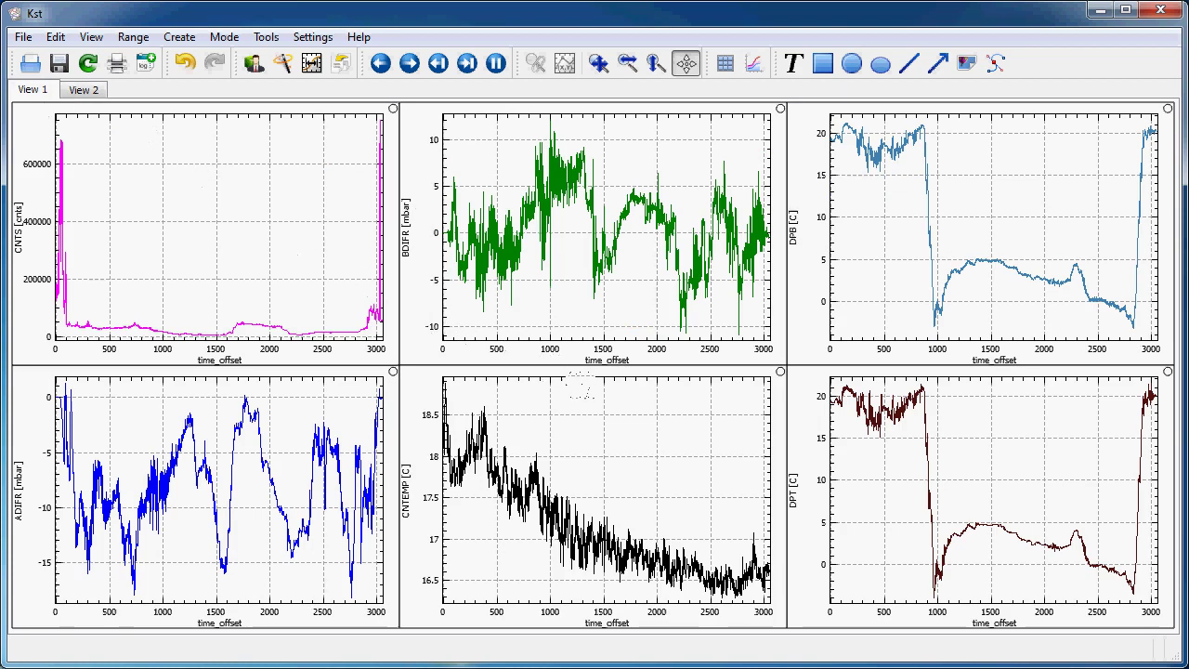
left_click_drag(575, 381, 617, 362)
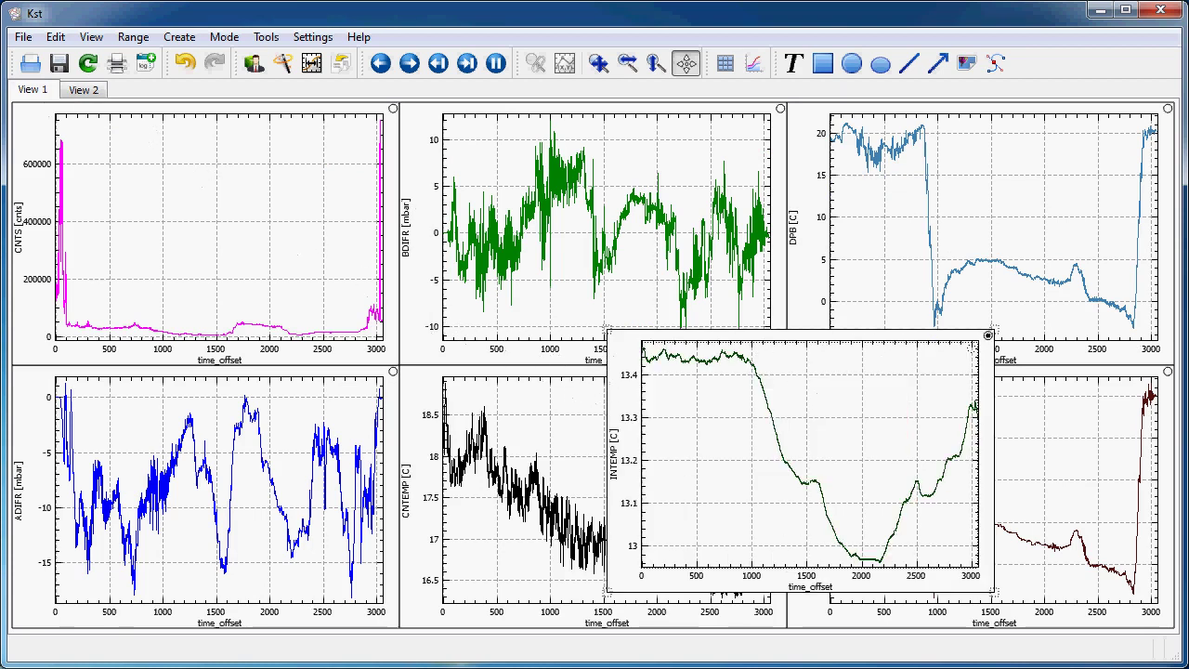
left_click(726, 448)
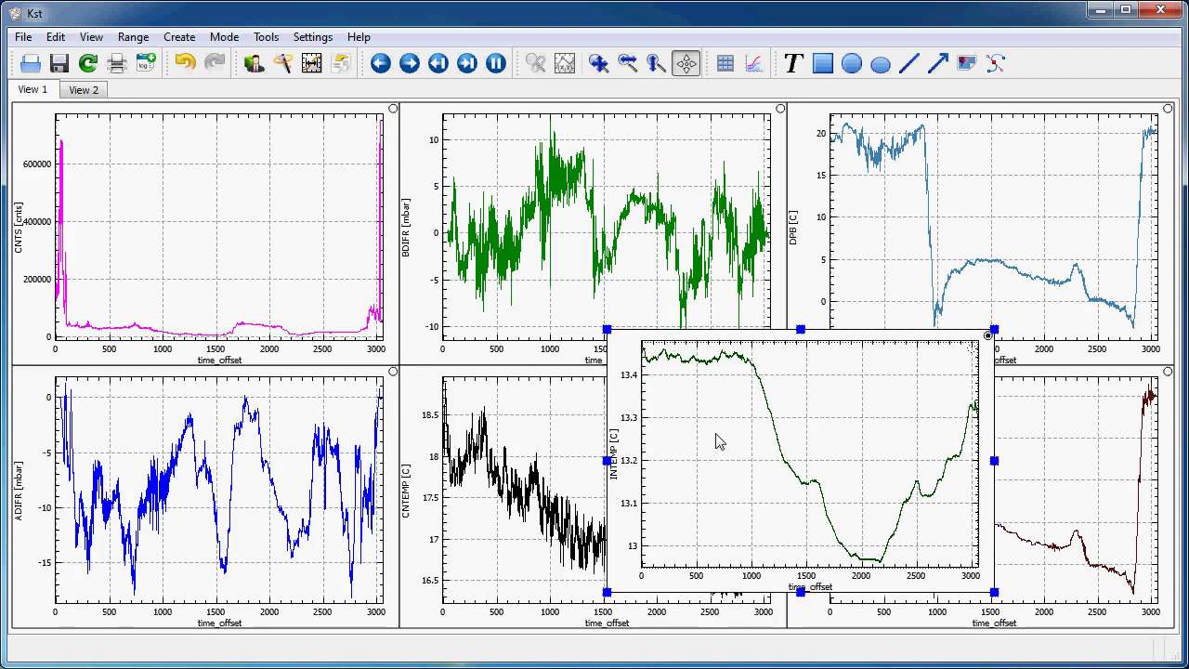
- Rotate the INTEMP plot about its centre, then return it to resize handles
left_click(717, 442)
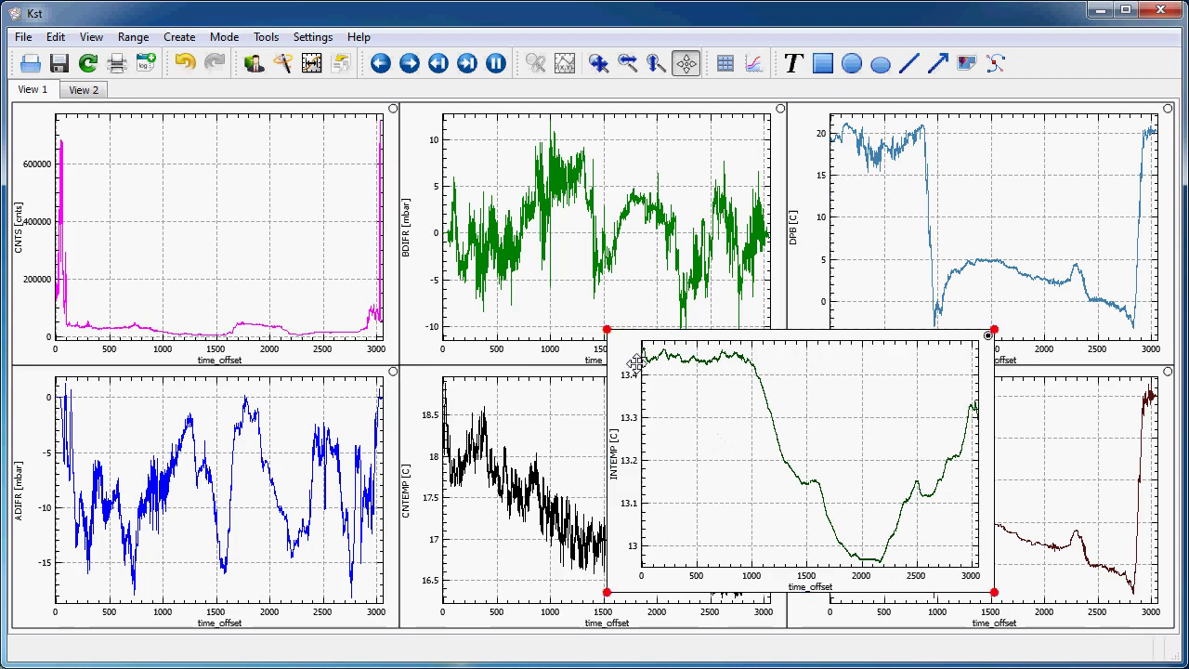
left_click_drag(606, 329, 702, 400)
left_click(850, 411)
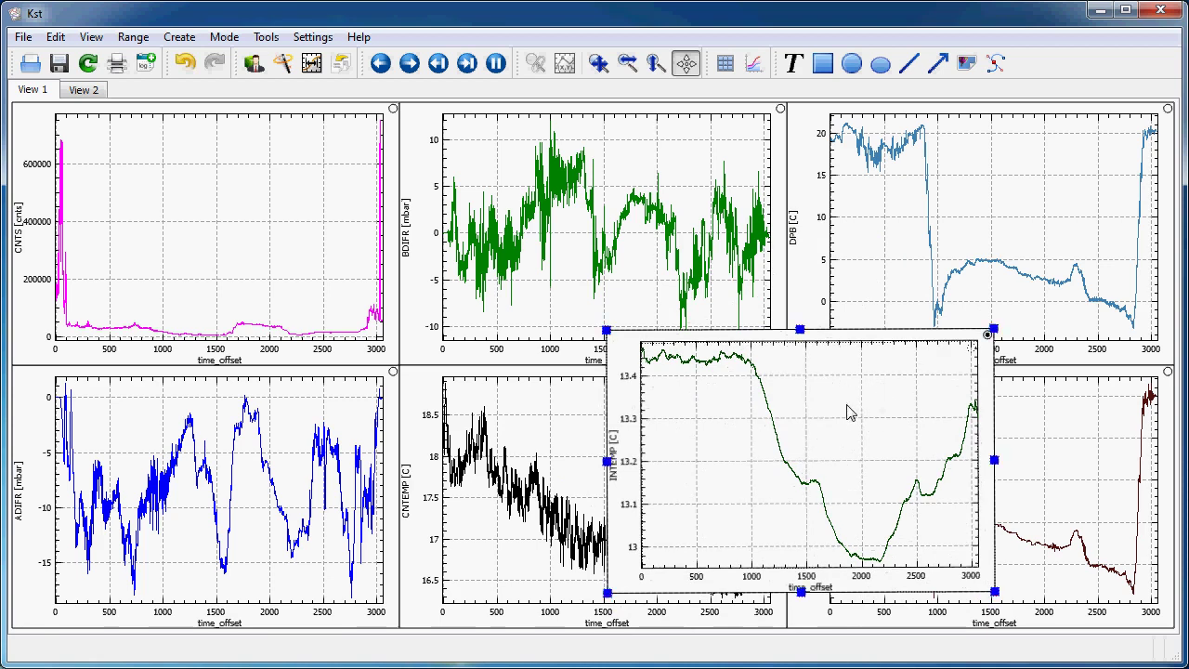
- Narrow CNTS, then move BDIFR beside it and narrow it too
left_click(310, 251)
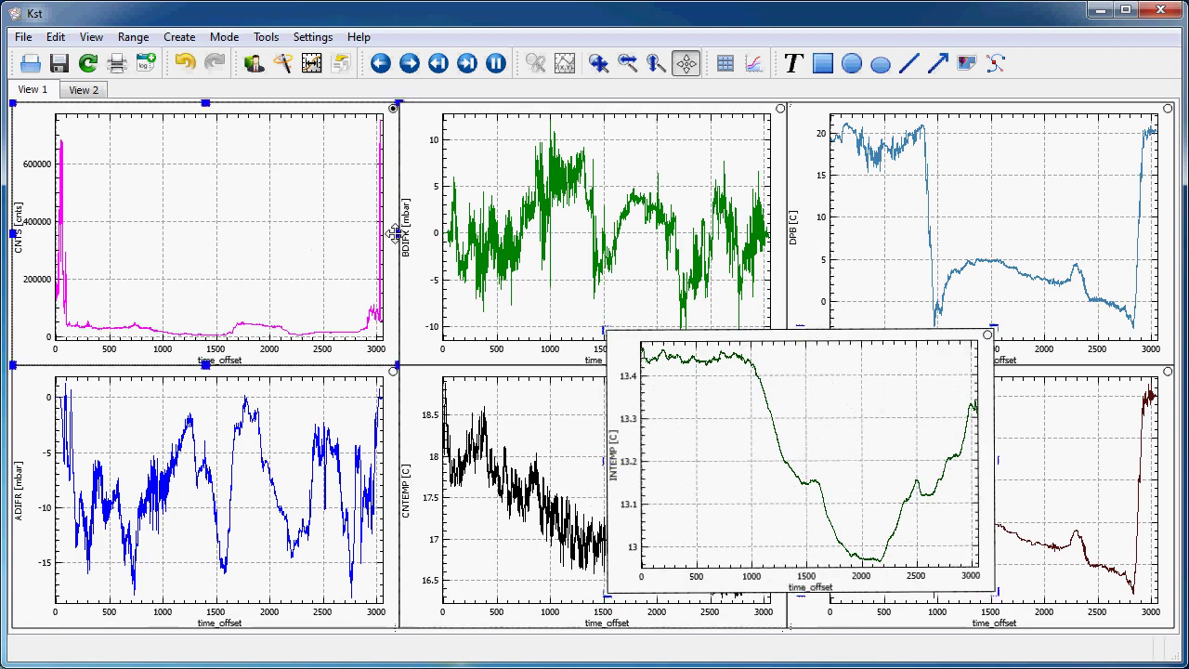
key("Delete")
left_click_drag(21, 126, 48, 98)
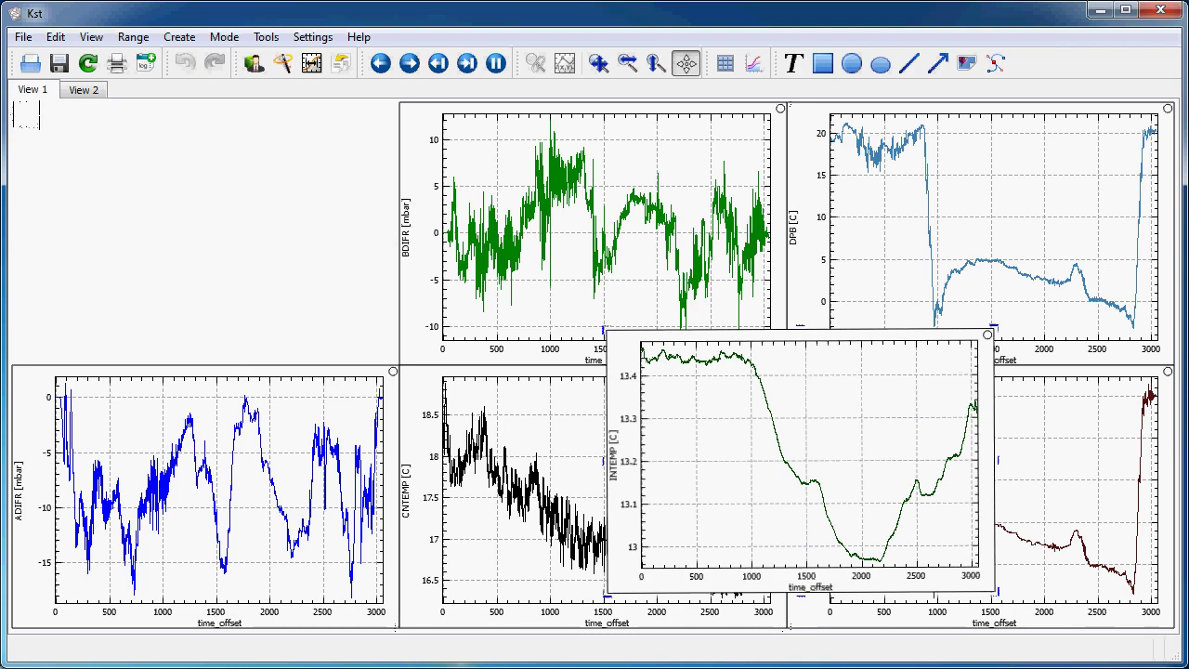
key("ctrl+z")
left_click_drag(394, 232, 279, 232)
left_click(400, 232)
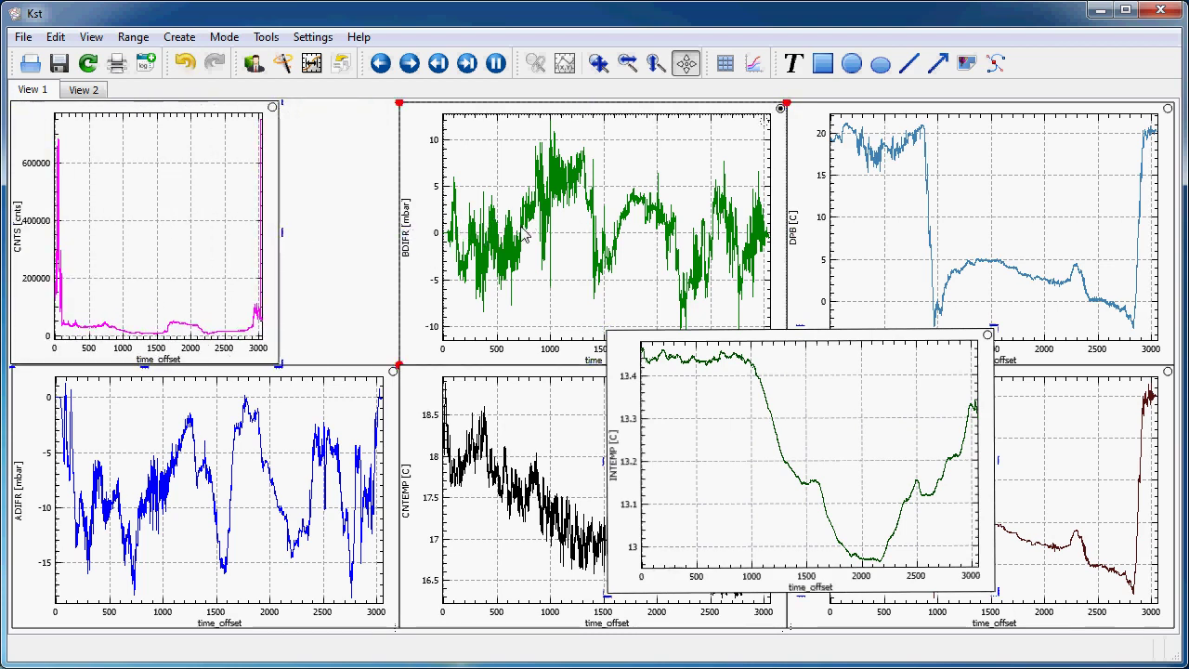
left_click_drag(525, 234, 286, 104)
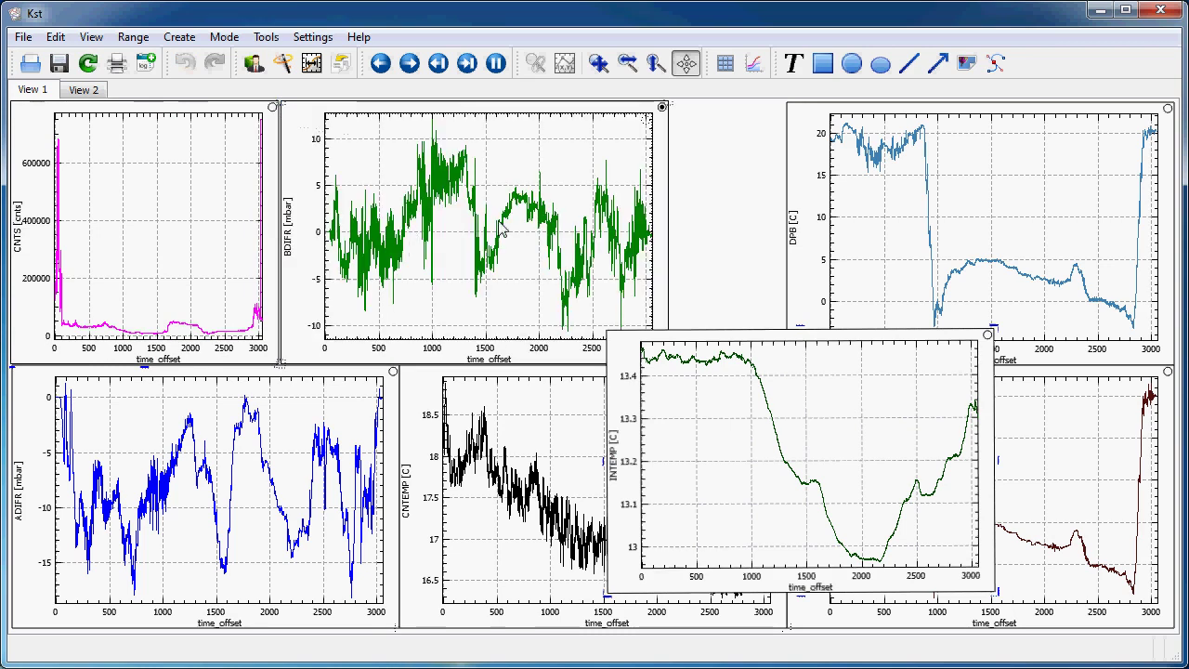
left_click(622, 239)
left_click_drag(666, 231, 548, 232)
- Shrink DPB from its left edge and move DPT into the freed top-row slot
left_click(953, 221)
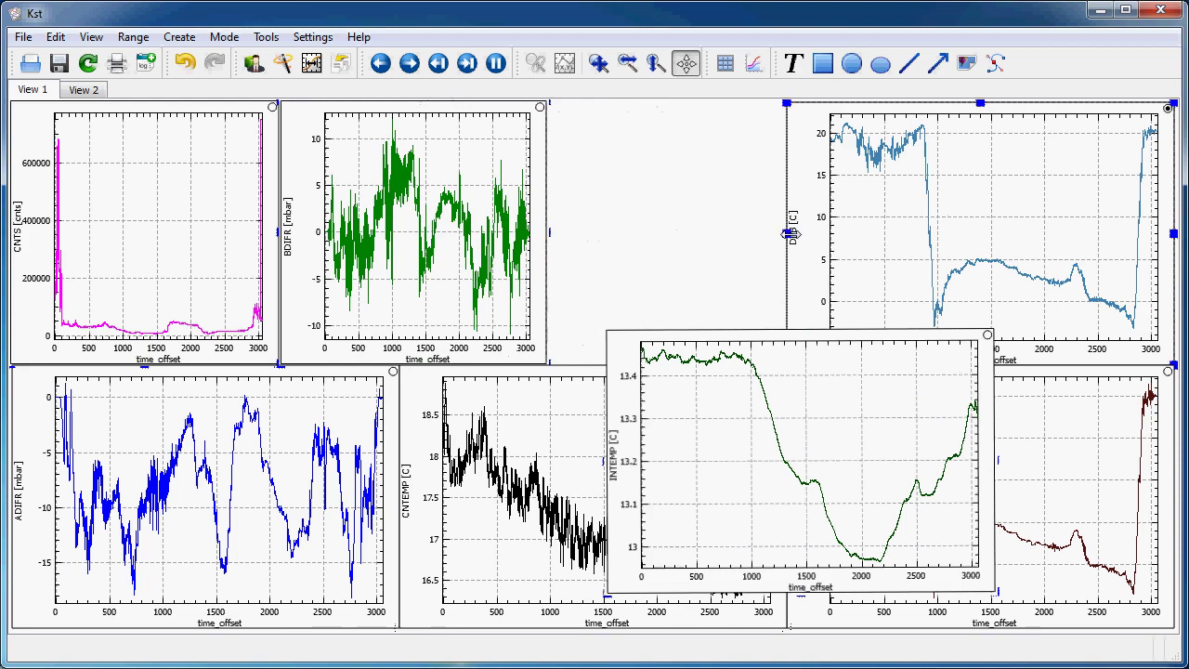
left_click_drag(789, 233, 883, 233)
left_click(1056, 447)
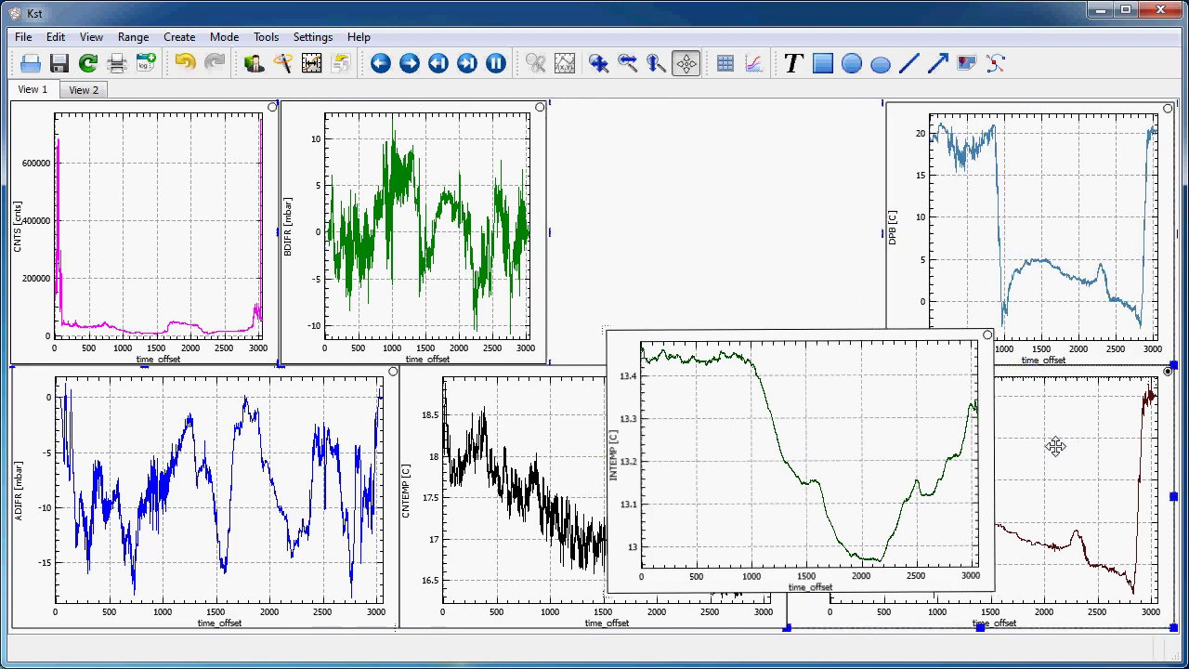
key("Delete")
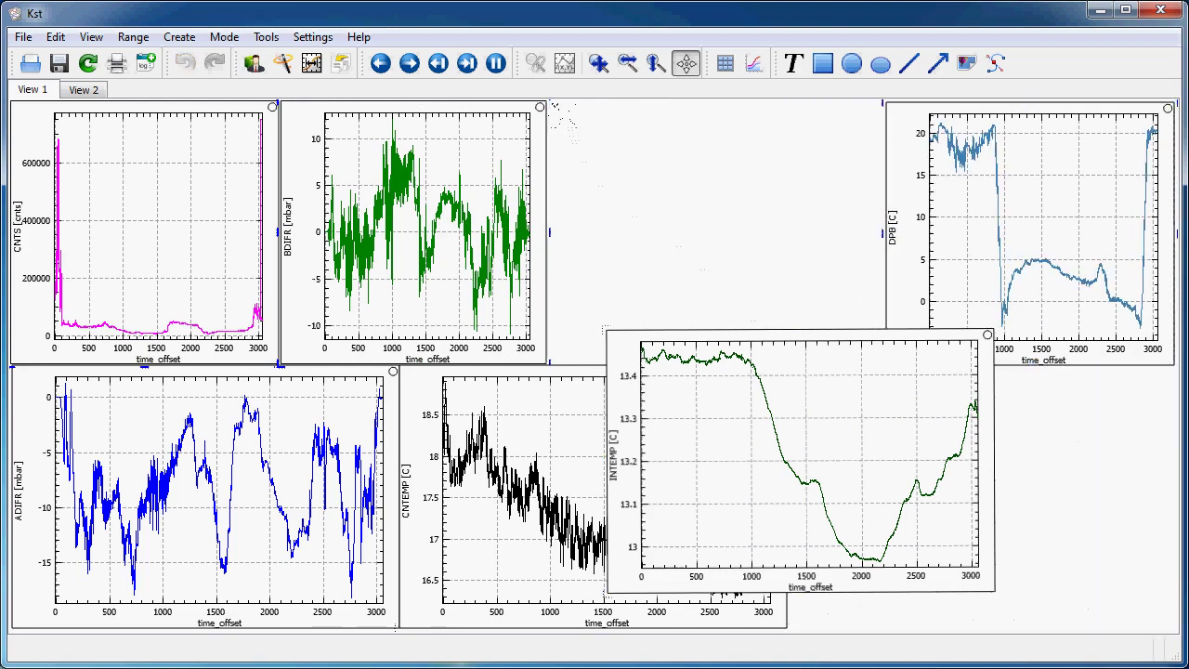
left_click(891, 225)
left_click_drag(931, 234, 886, 239)
- Widen CNTEMP across the bottom and shrink INTEMP into its upper-right corner as an inset
left_click_drag(879, 384, 749, 259)
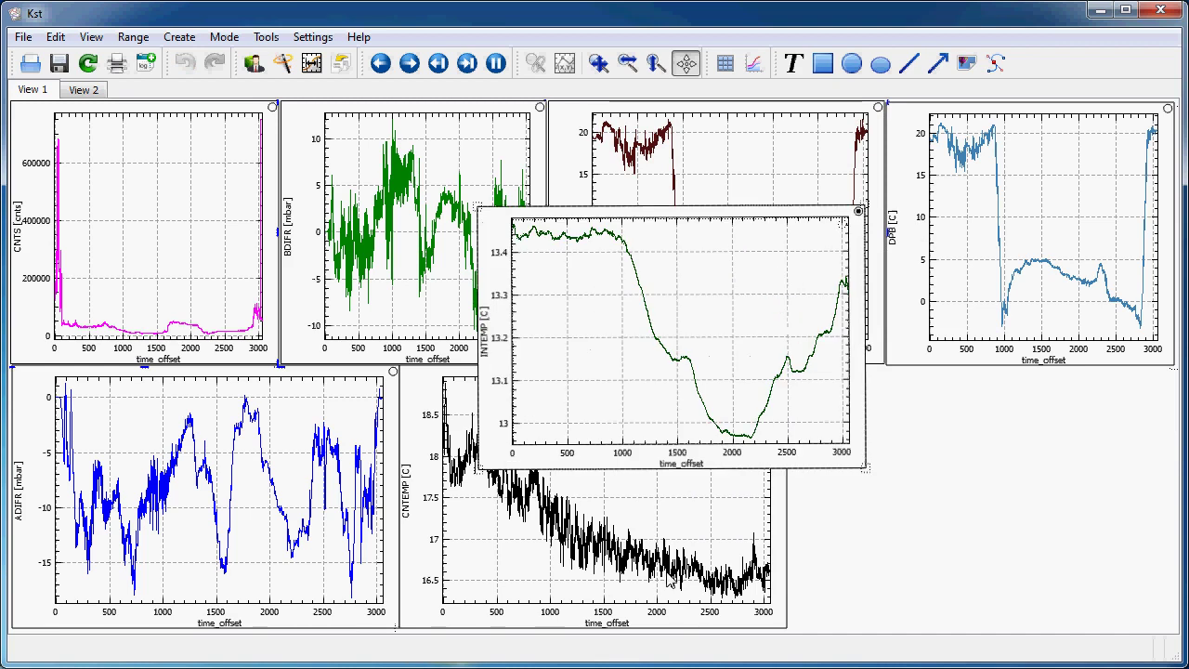
left_click(672, 581)
left_click_drag(787, 497, 1173, 474)
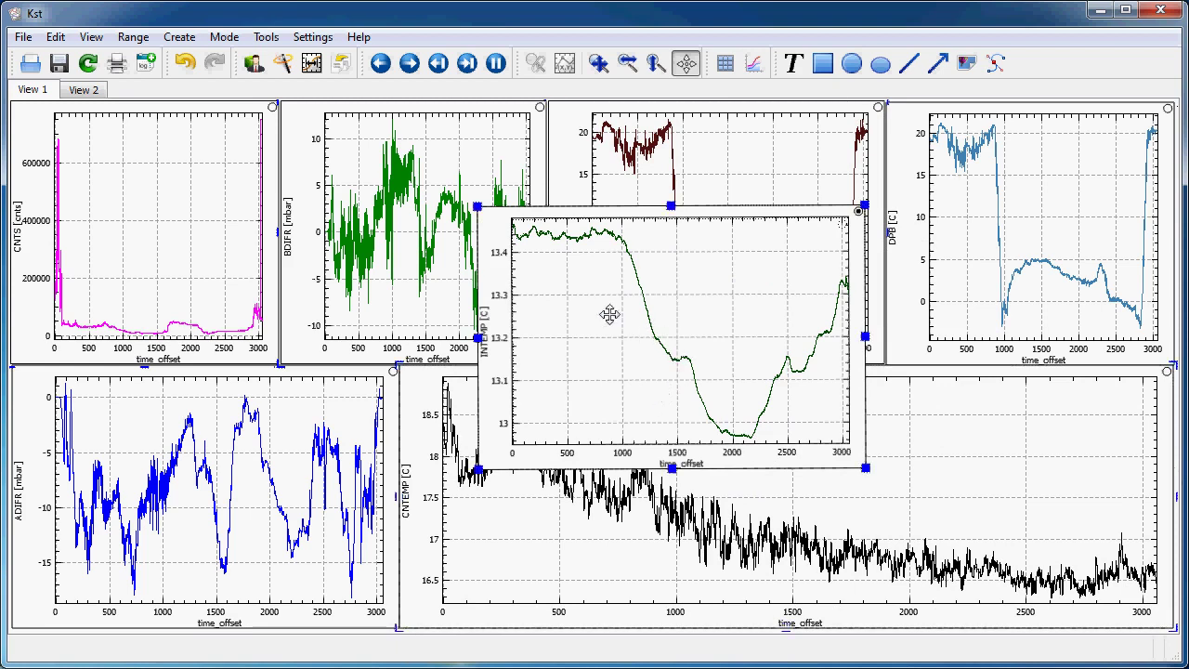
left_click_drag(481, 207, 663, 299)
left_click_drag(756, 364, 941, 388)
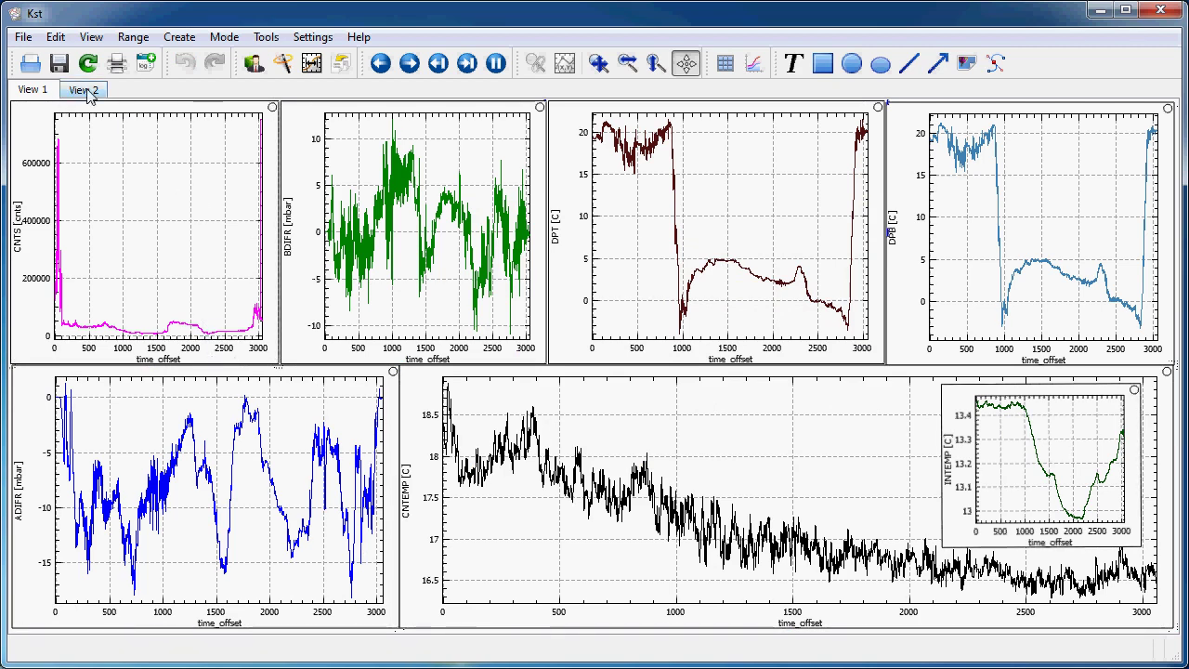
- Switch to View 2 and auto-arrange its plots to fill the view
left_click(83, 90)
right_click(314, 467)
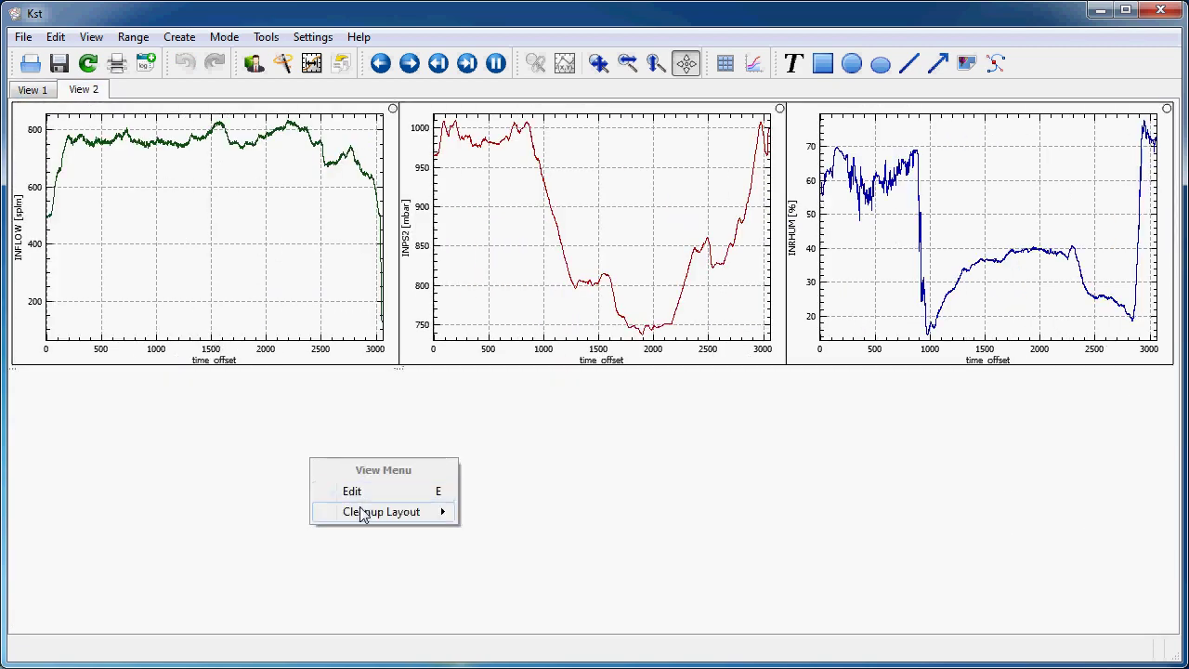
left_click(472, 513)
left_click(699, 190)
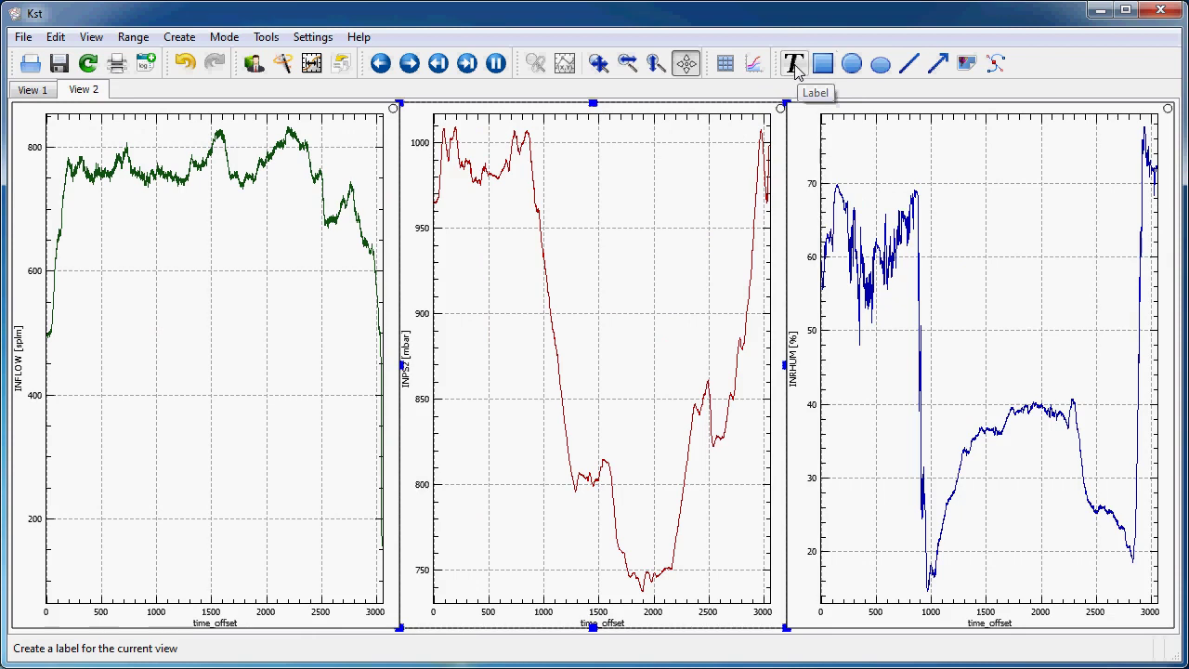
- Add the label "This is a label" and move it into the INFLOW plot
left_click(794, 65)
left_click(446, 252)
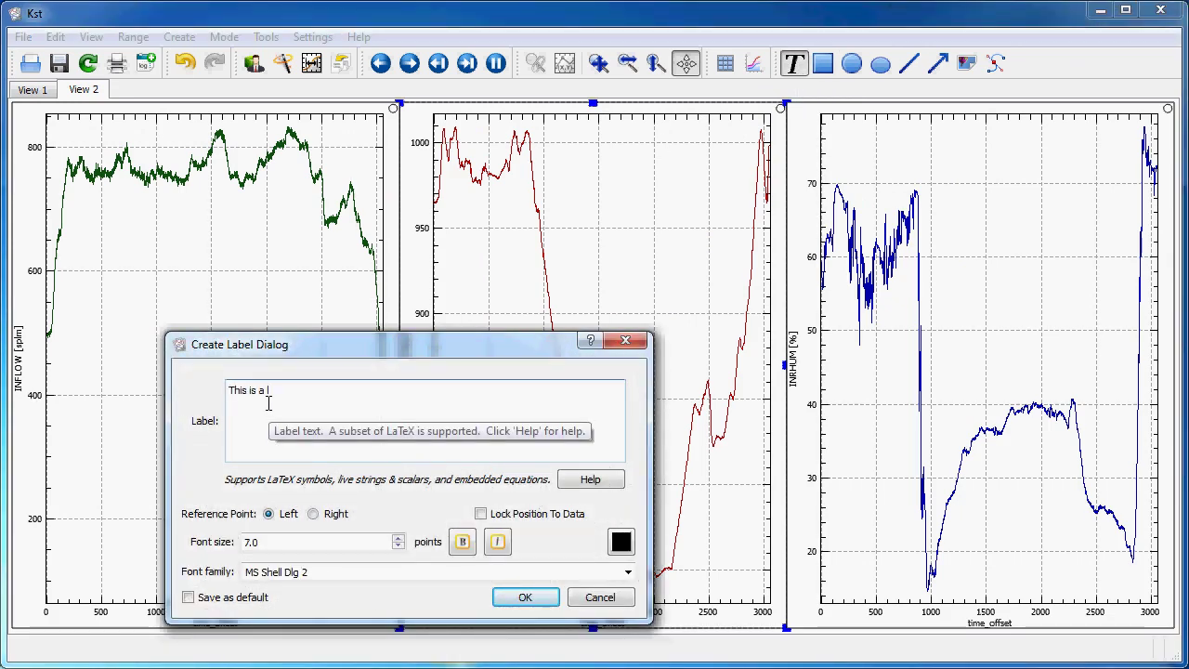
type("This is a label")
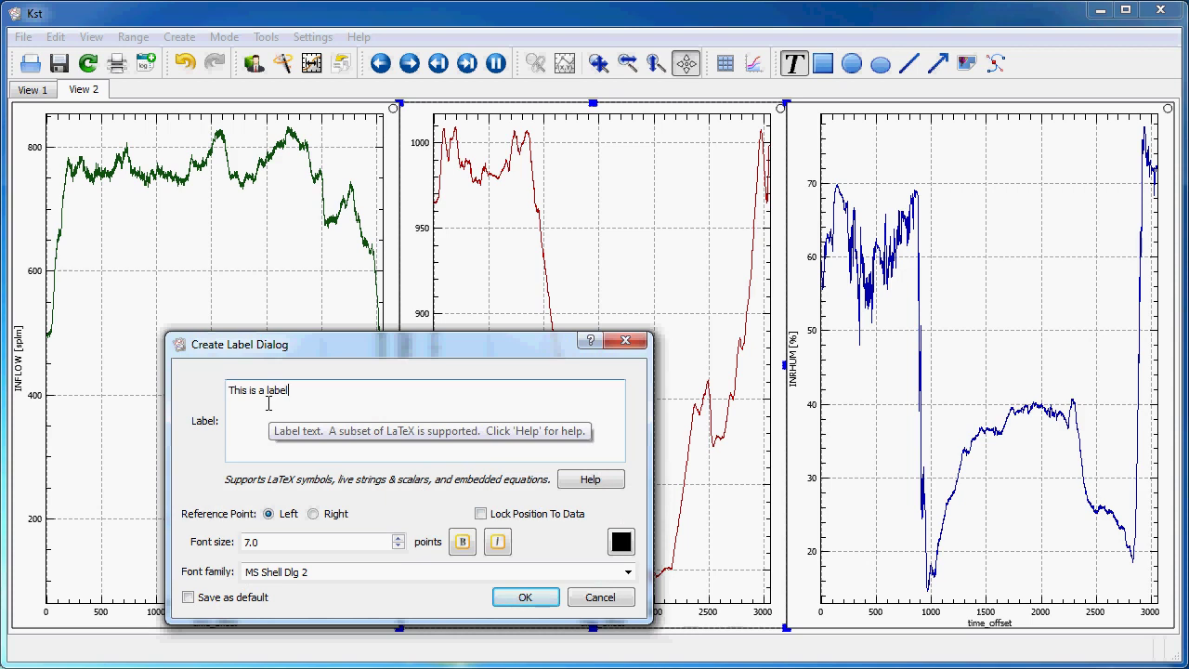
left_click(526, 597)
left_click_drag(433, 420, 95, 241)
left_click(451, 258)
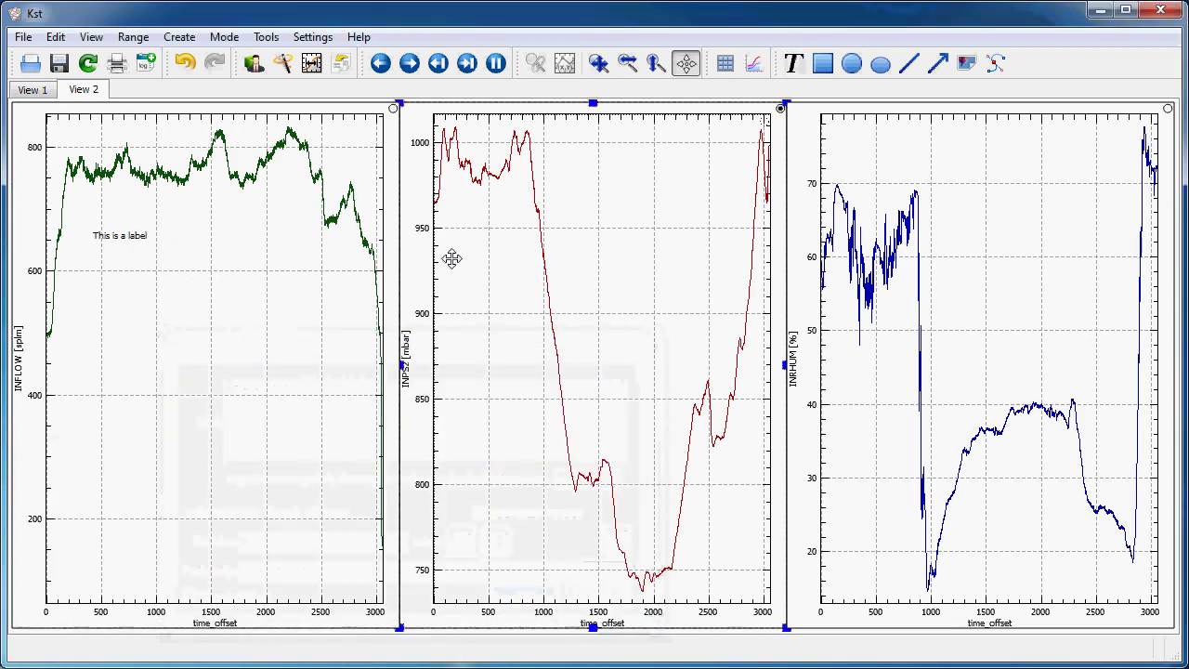
- Draw a rectangle below the label and give it a yellow outline
left_click(823, 62)
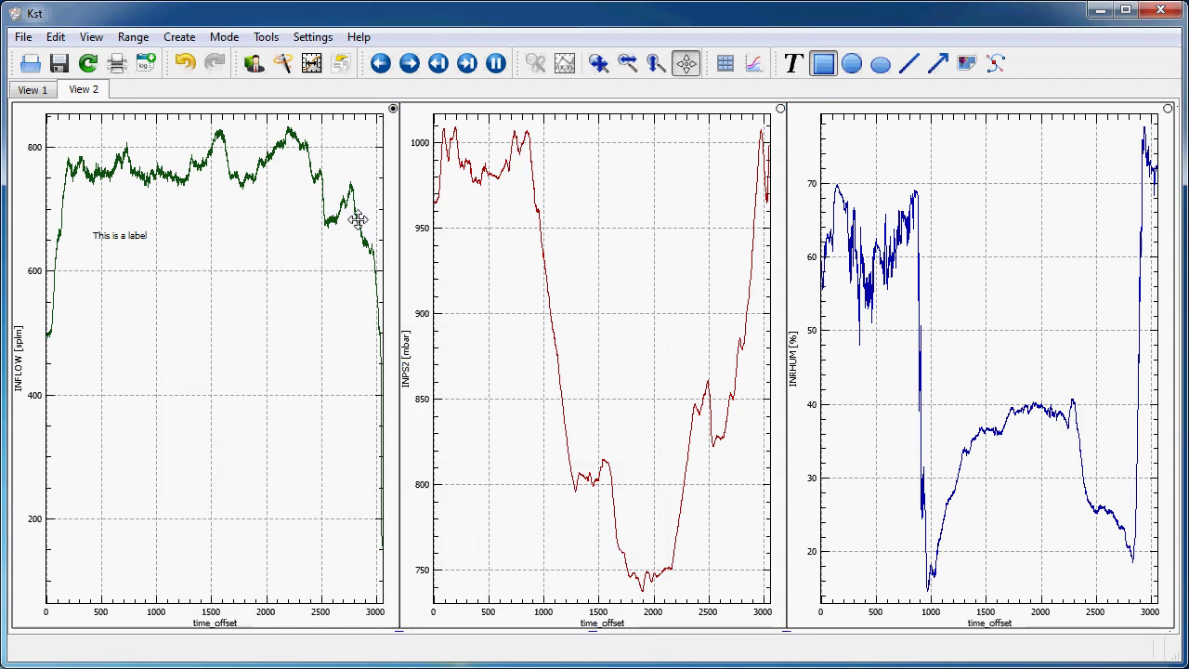
left_click_drag(182, 258, 305, 300)
right_click(255, 278)
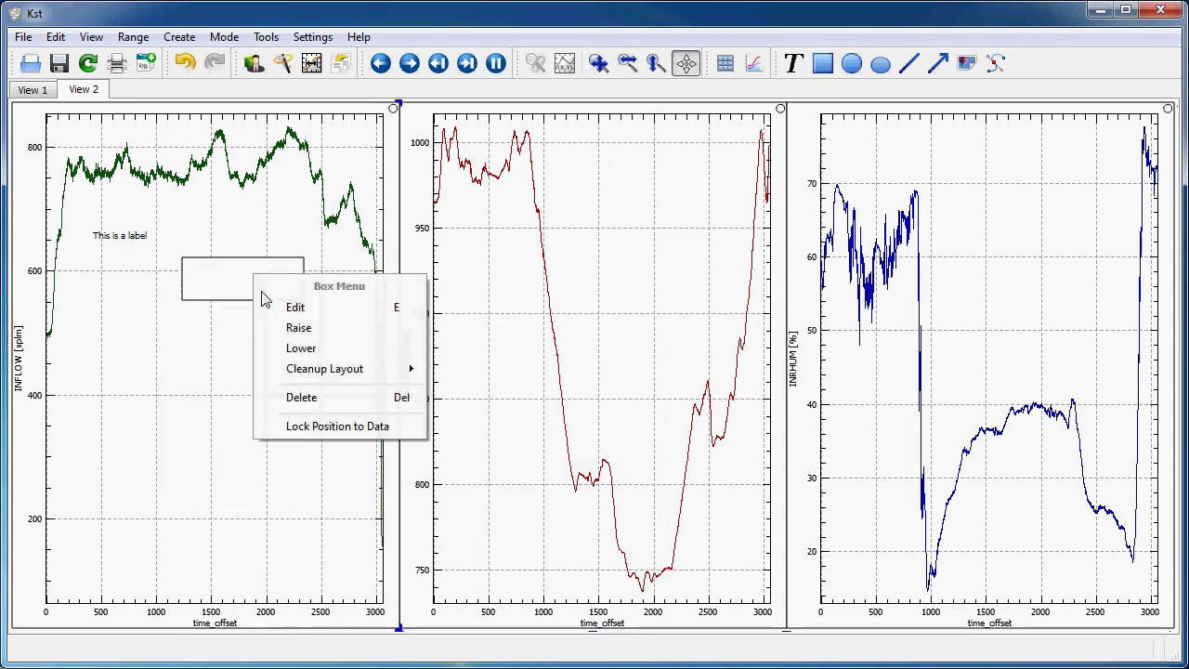
left_click(280, 307)
left_click(580, 309)
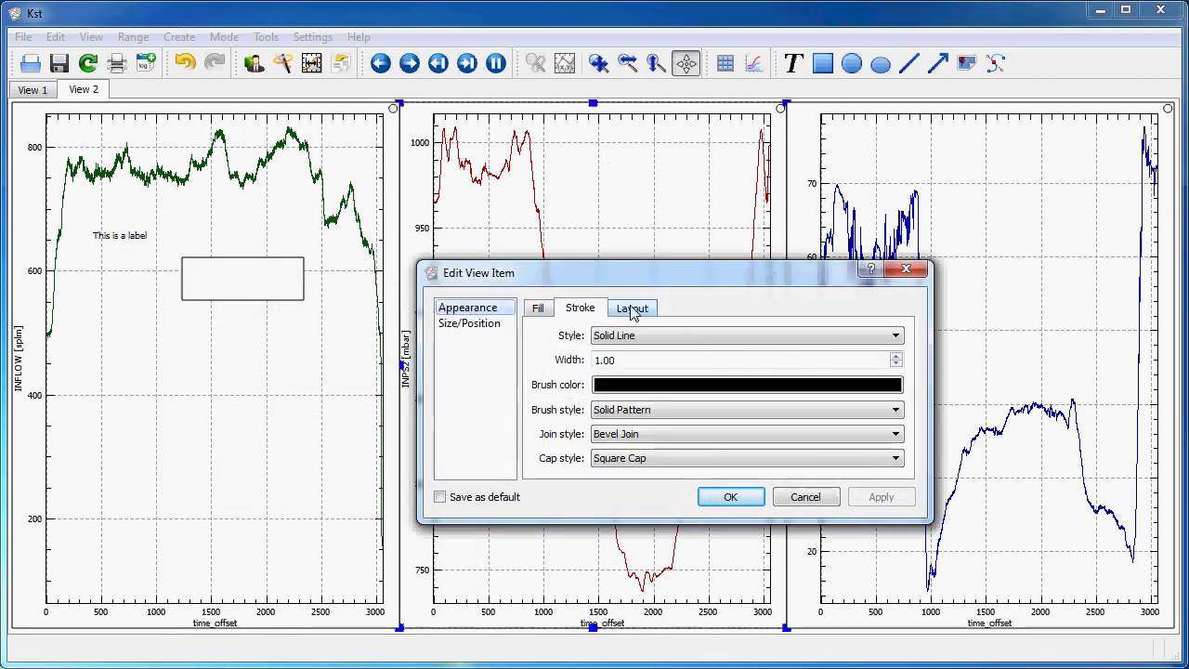
left_click(624, 386)
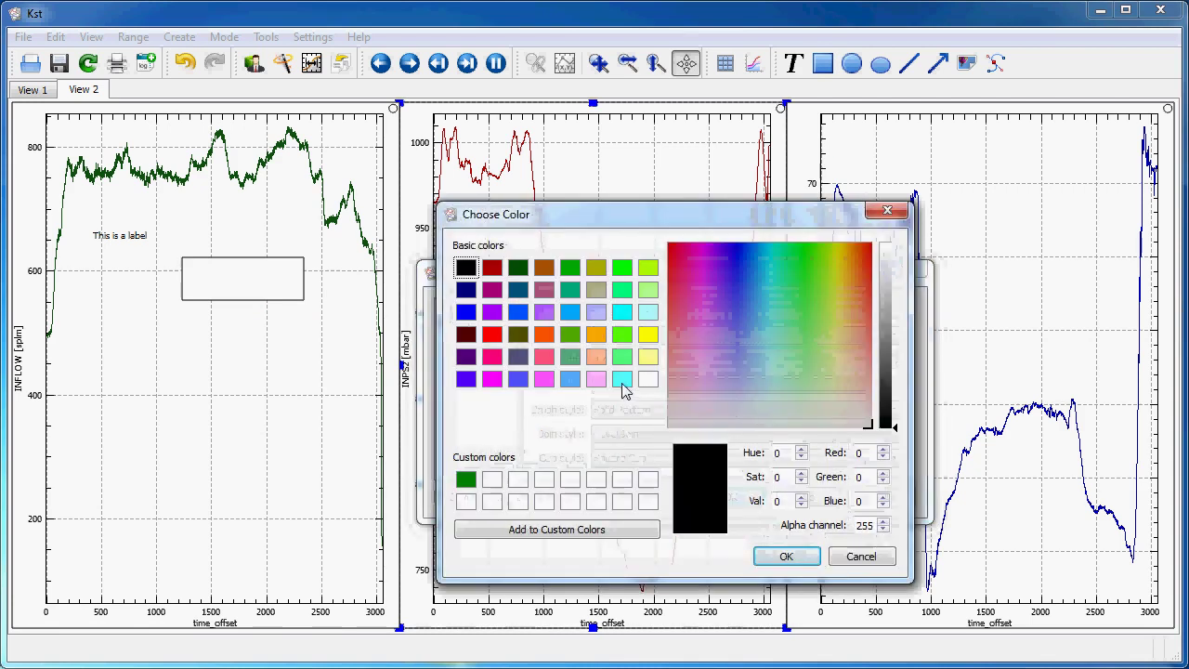
left_click(647, 334)
left_click(786, 557)
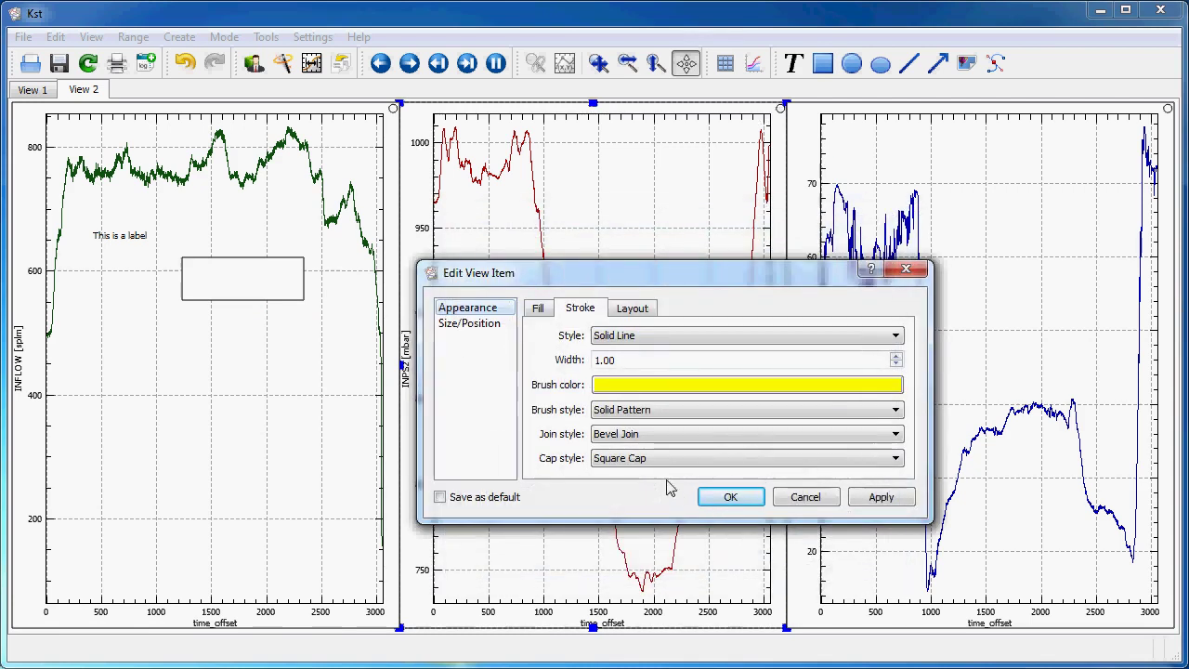
left_click(868, 498)
left_click(743, 496)
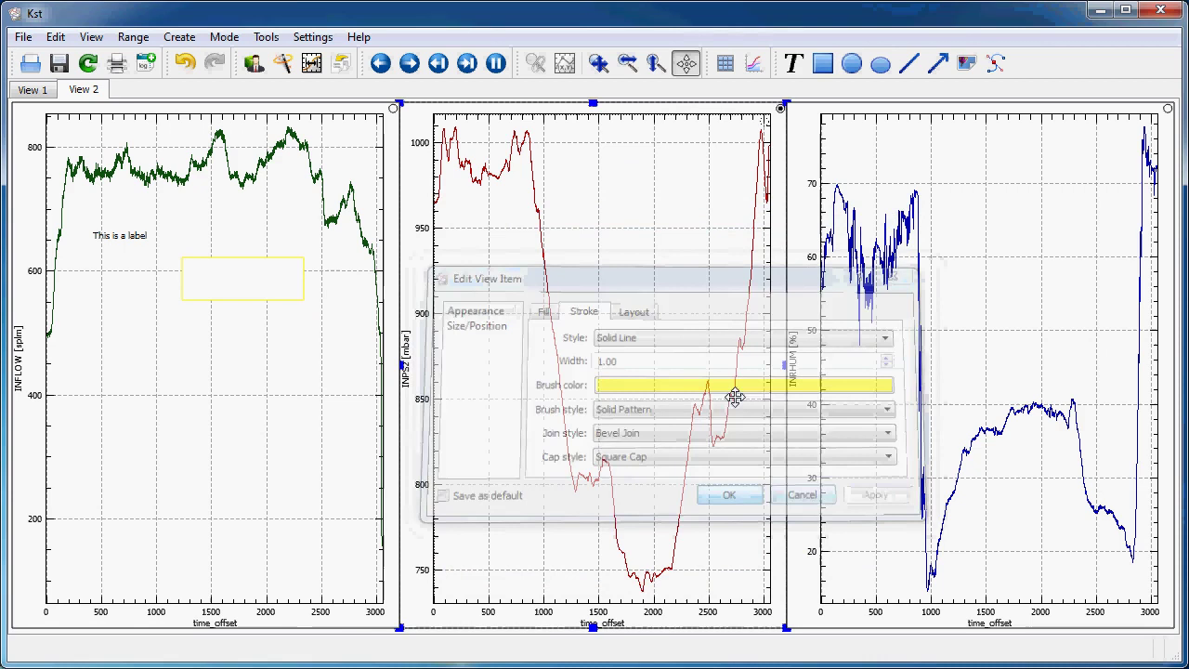
- Draw an arrow at the bump near 2500 on the middle plot, captioned 'Interesting event'
left_click(938, 67)
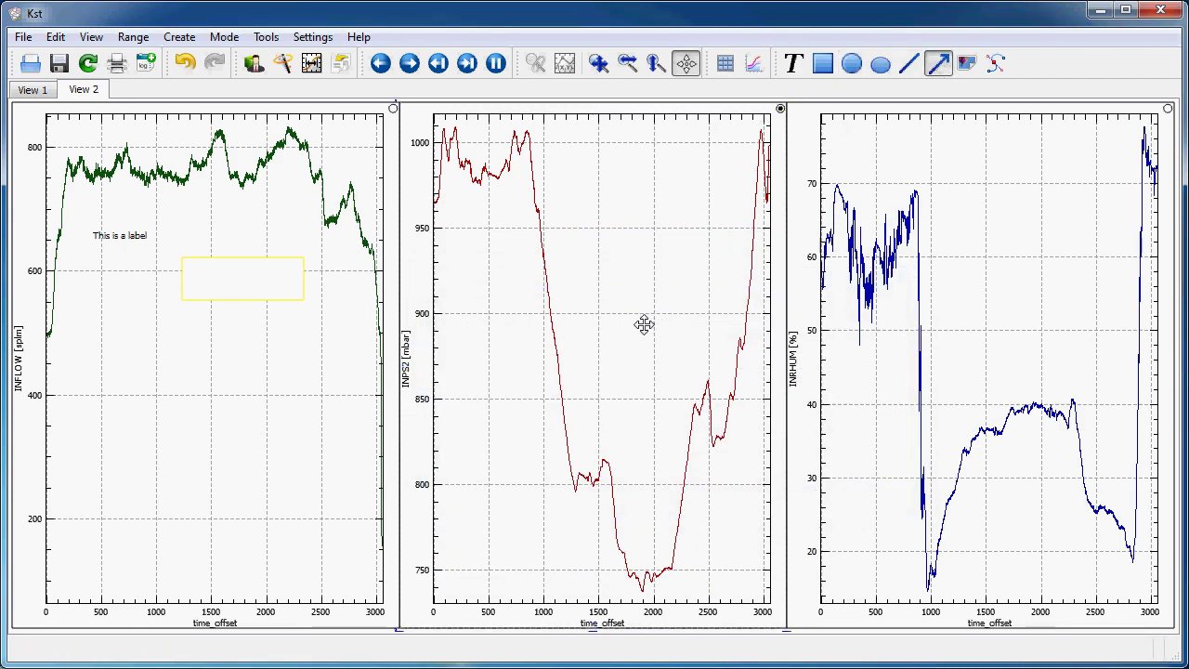
left_click_drag(647, 328, 705, 378)
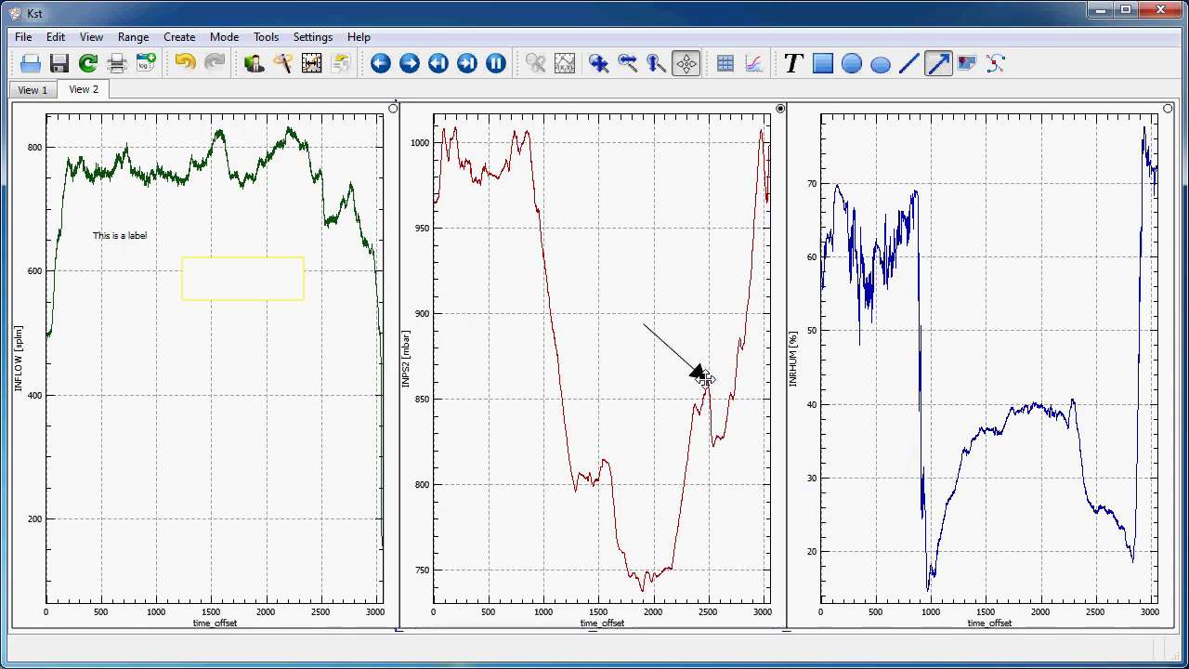
left_click(792, 62)
left_click(489, 308)
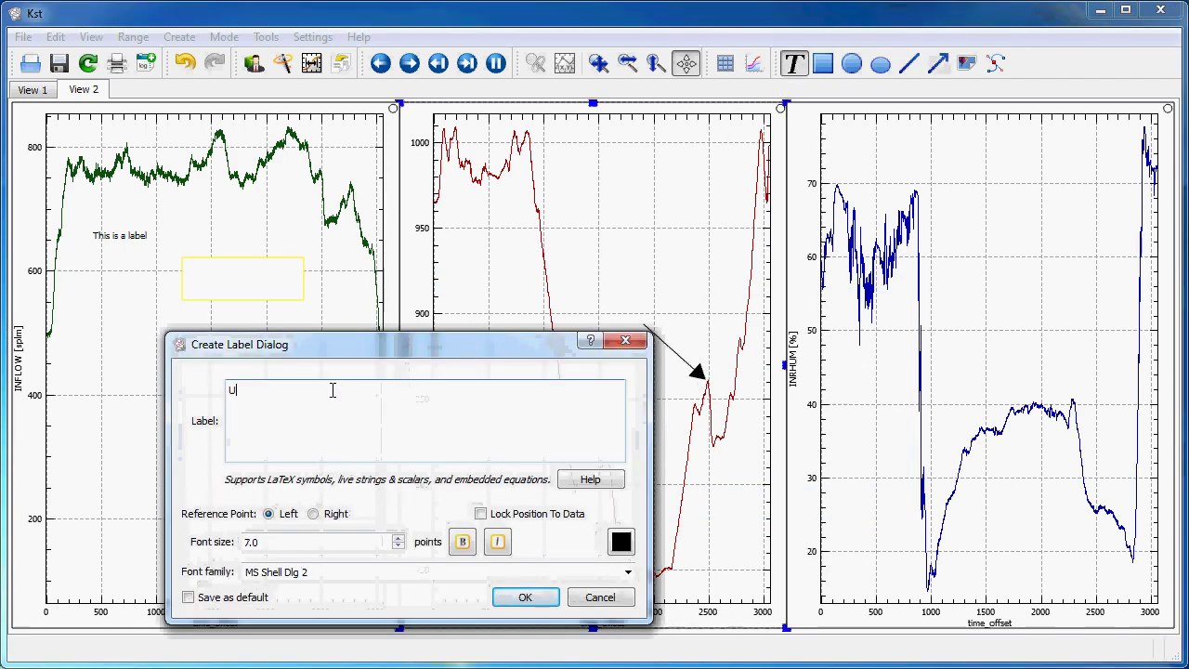
key("BackSpace")
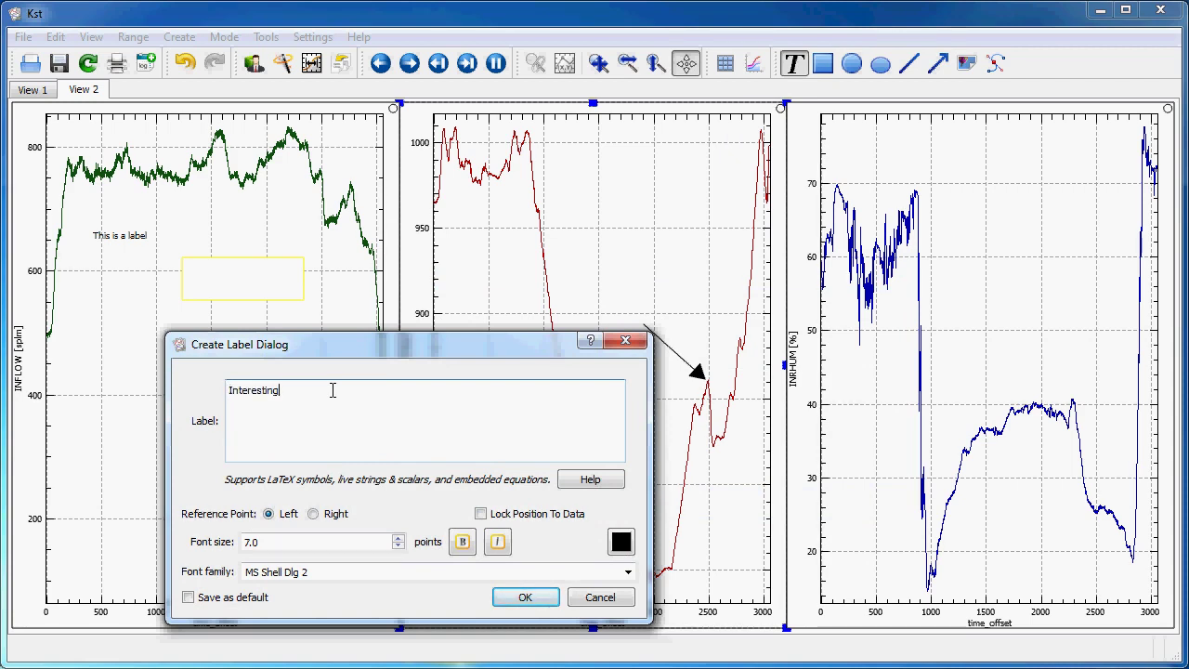
left_click(525, 596)
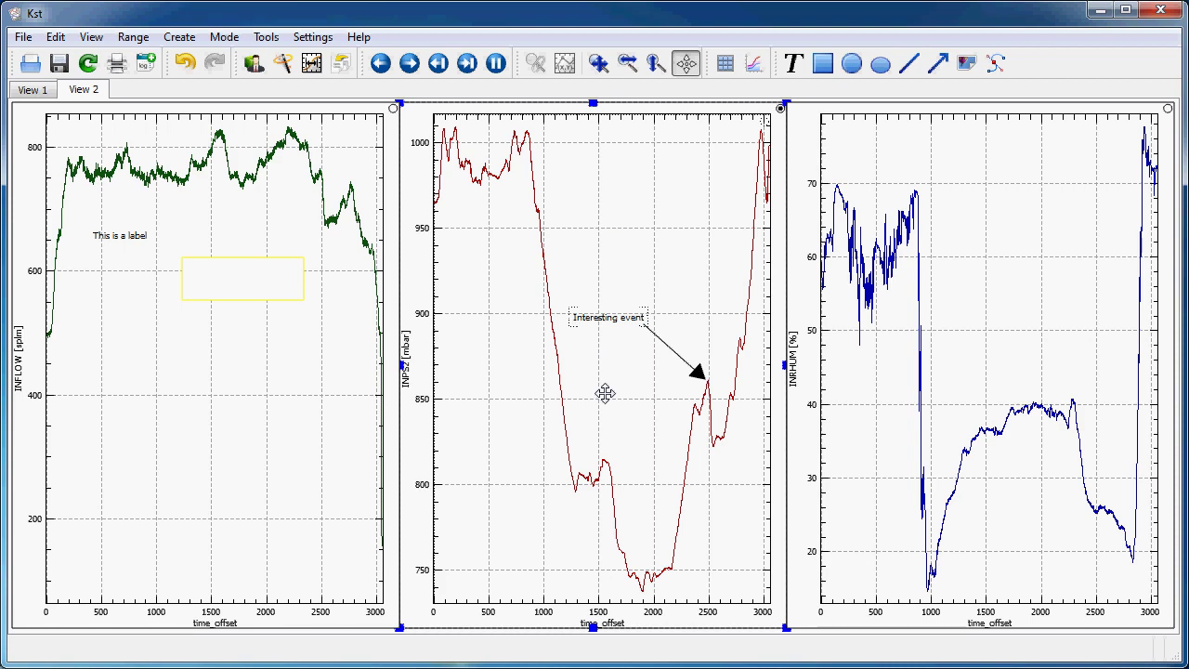
- Pan the middle plot back and forth in zoom mode with the arrow keys
left_click(599, 63)
key("Right")
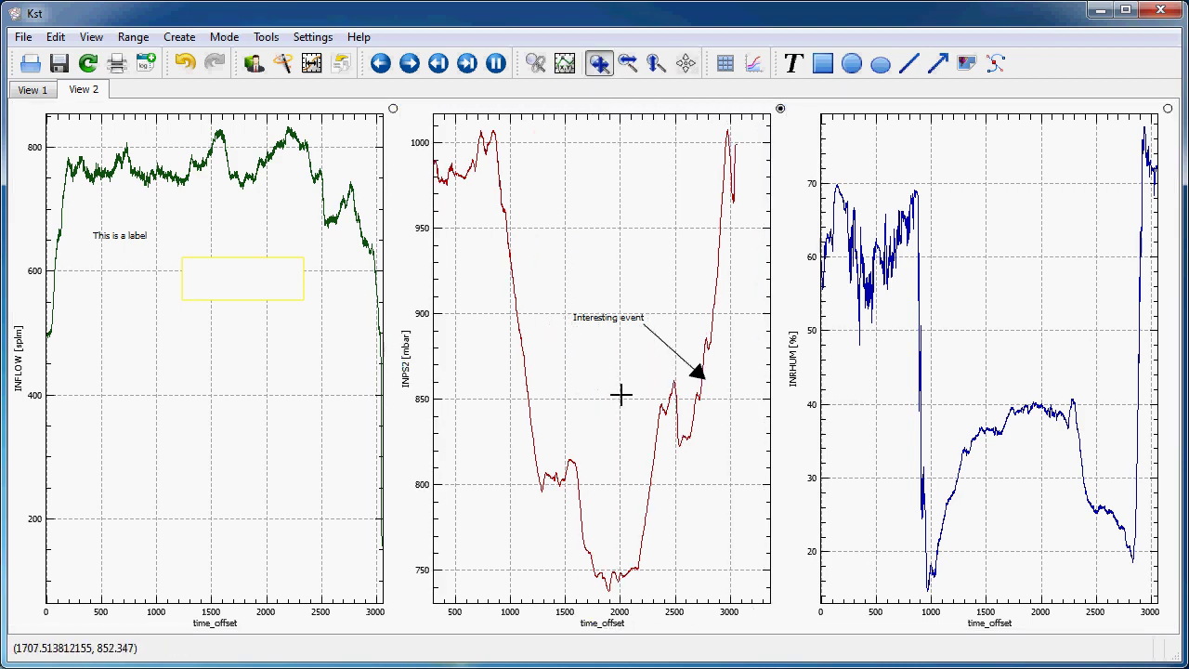
key("Right")
key("Left")
key("Left")
key("Left")
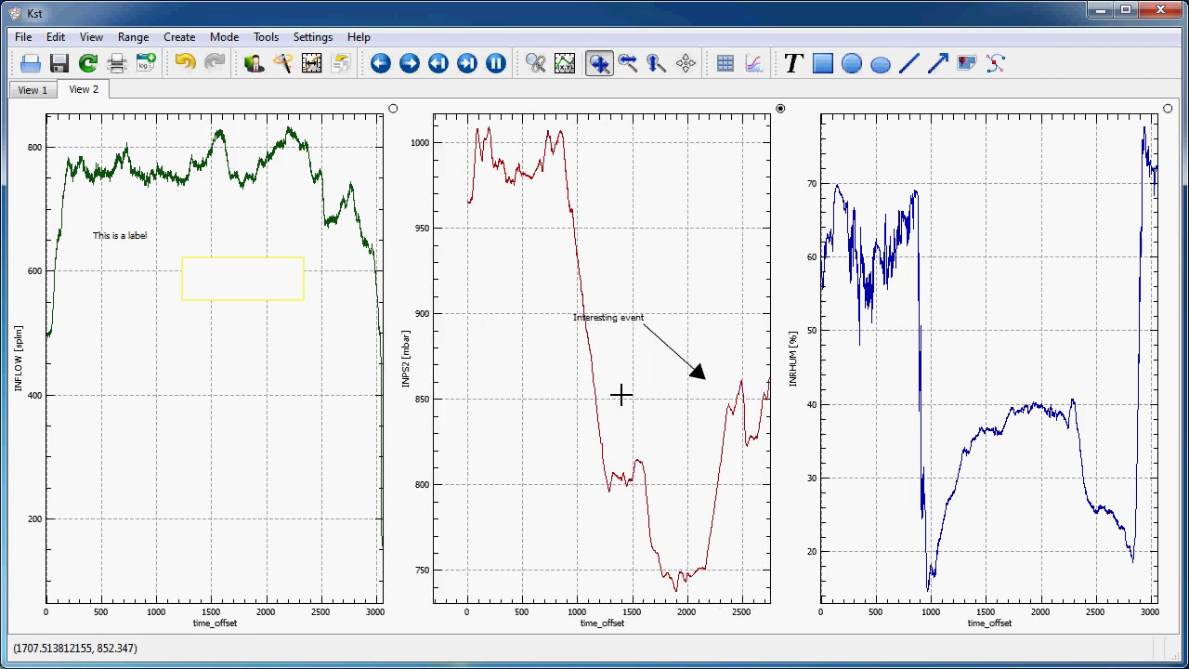
key("Right")
key("Right")
key("Right")
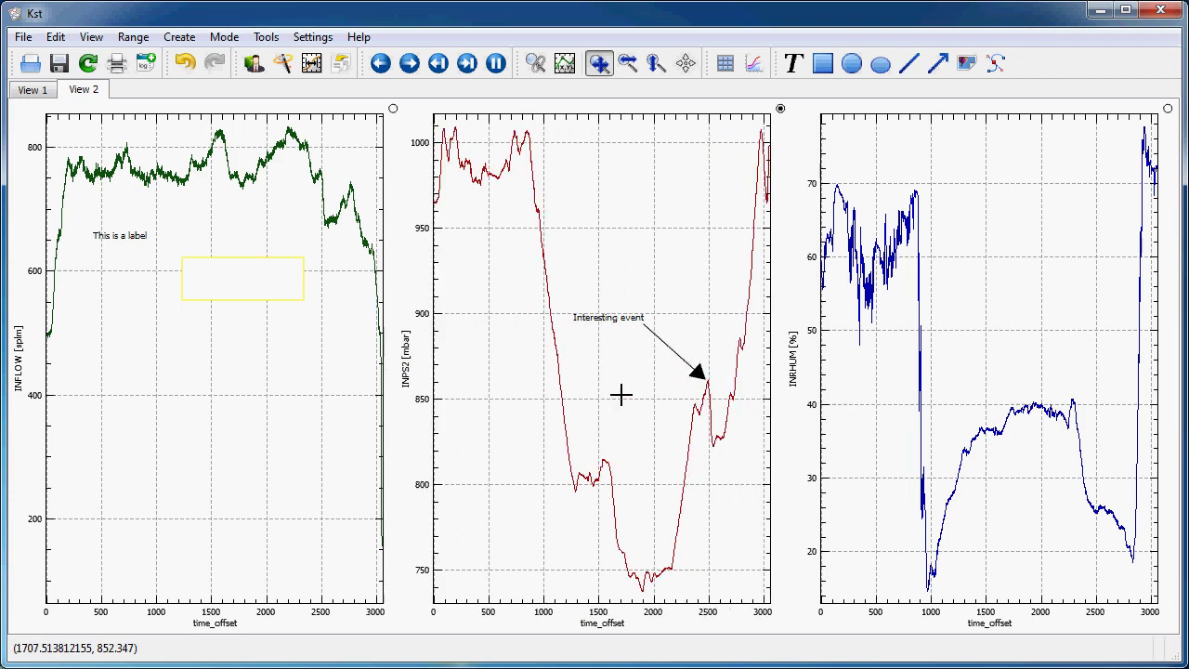
key("Left")
key("Left")
key("Left")
key("Left")
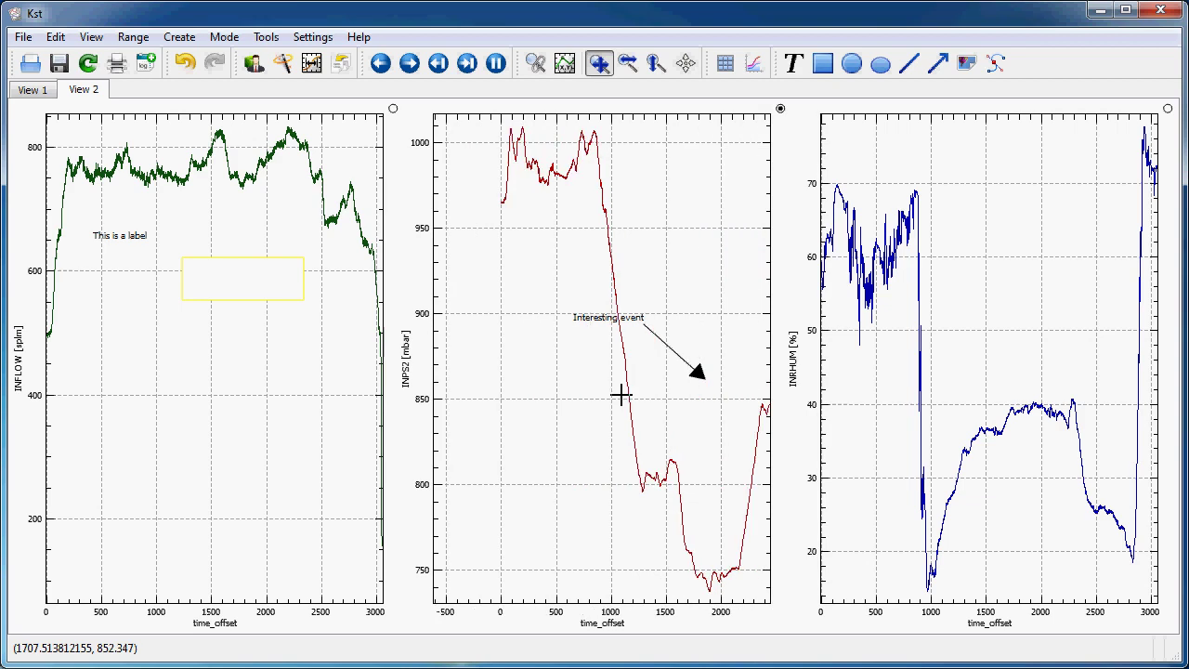
key("Right")
key("Right")
key("Right")
key("Right")
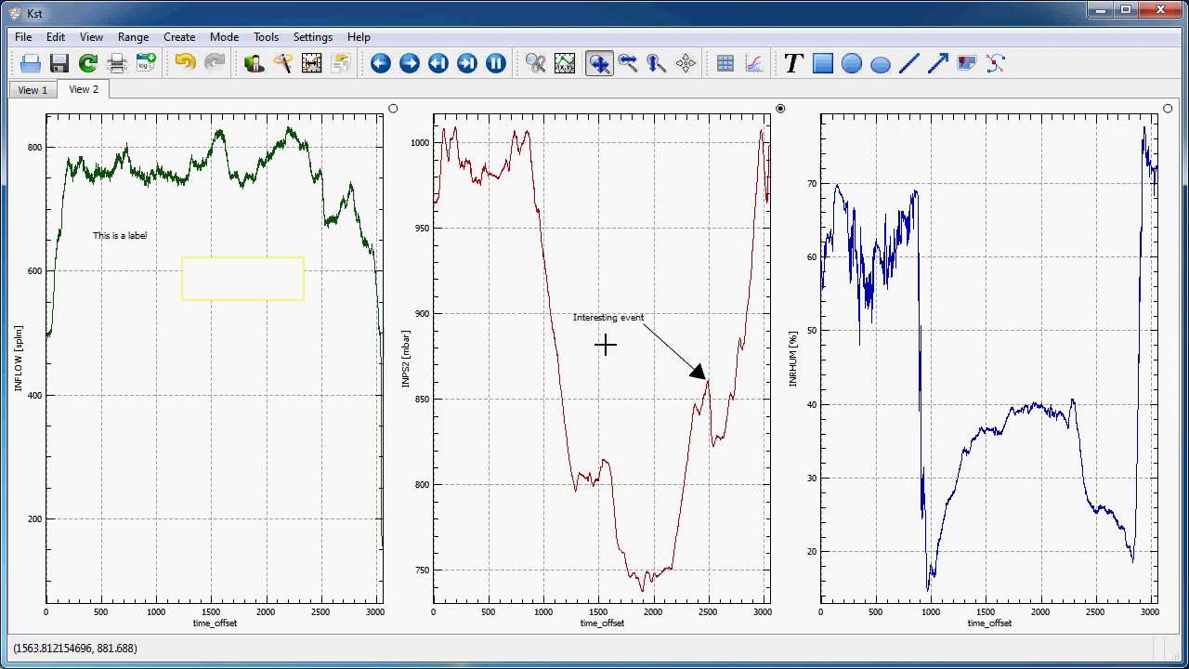
- Lock the label and arrow positions to the data, then pan to confirm they follow
right_click(603, 318)
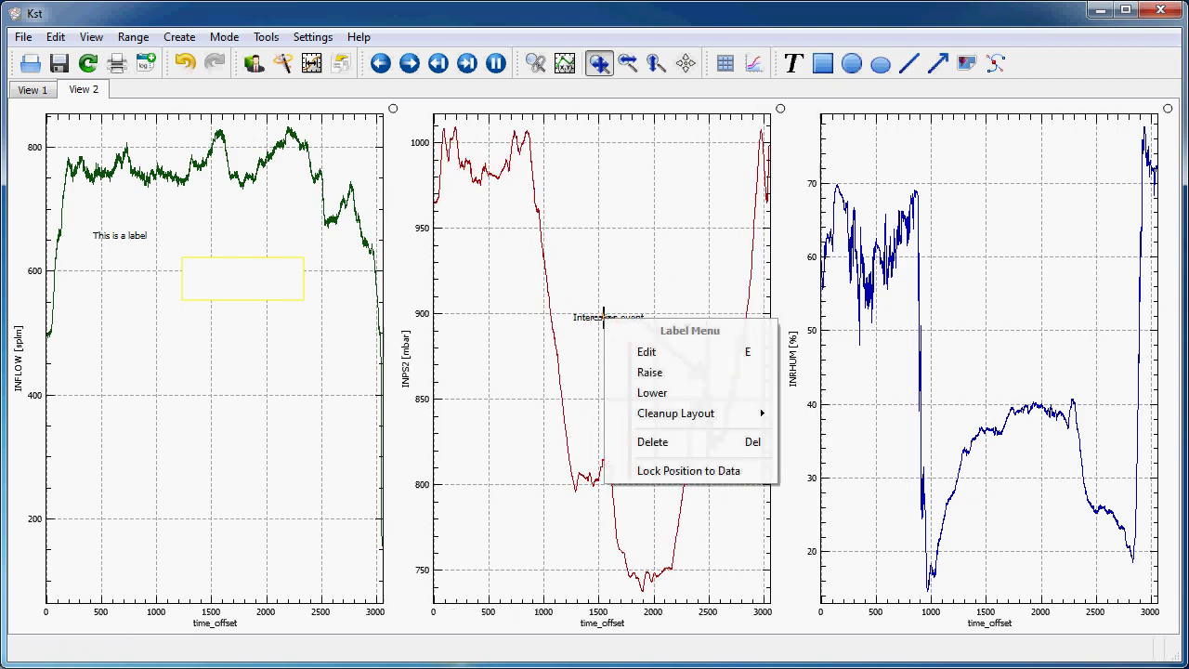
left_click(664, 472)
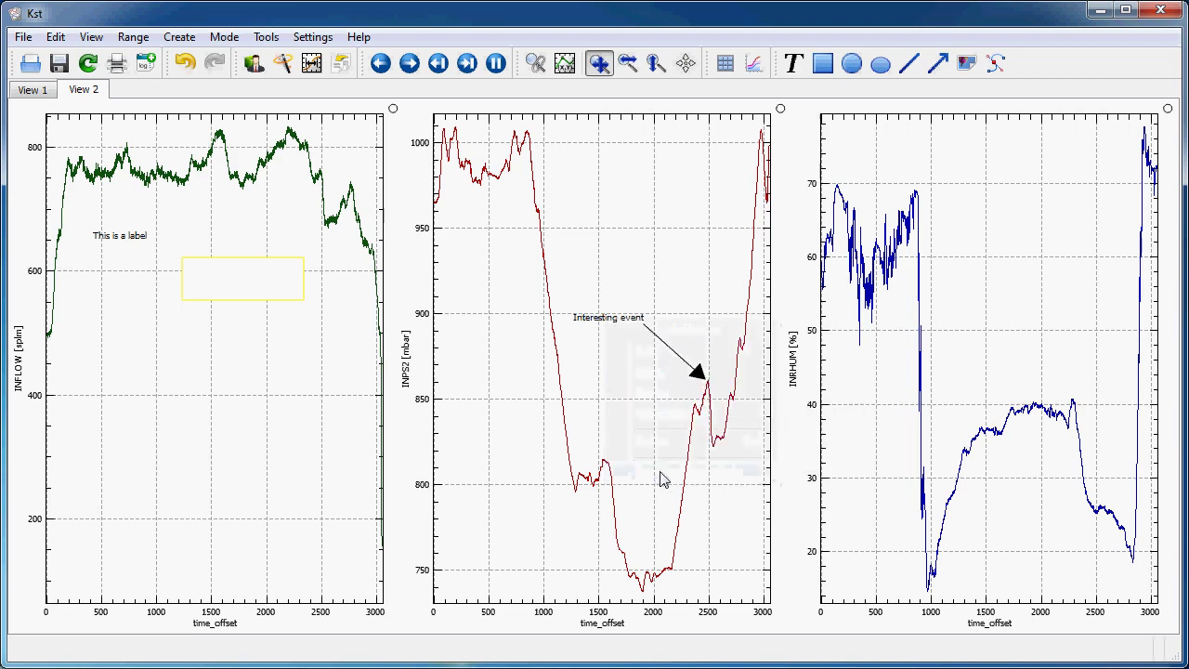
right_click(683, 362)
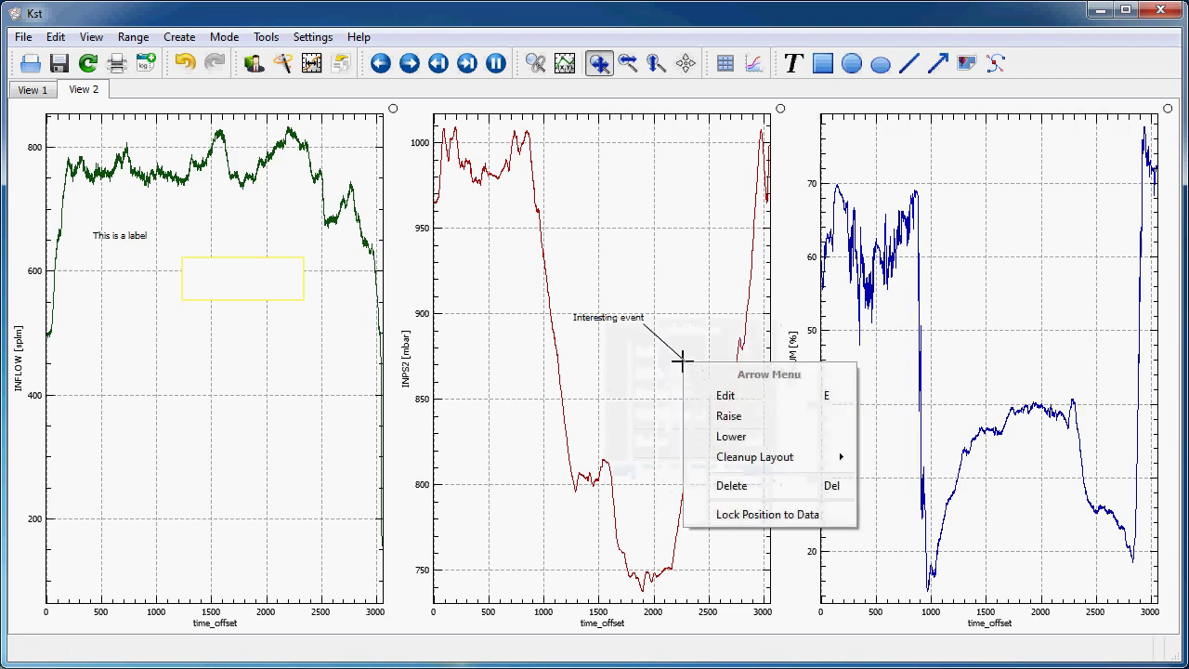
left_click(735, 516)
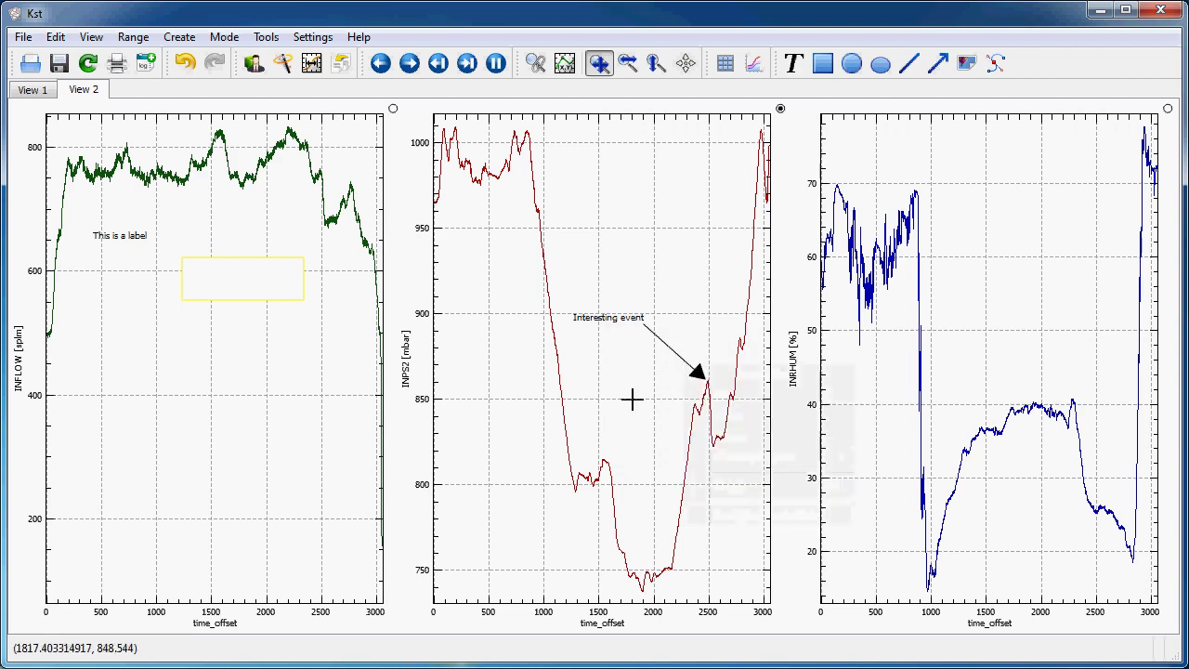
key("Right")
key("Right")
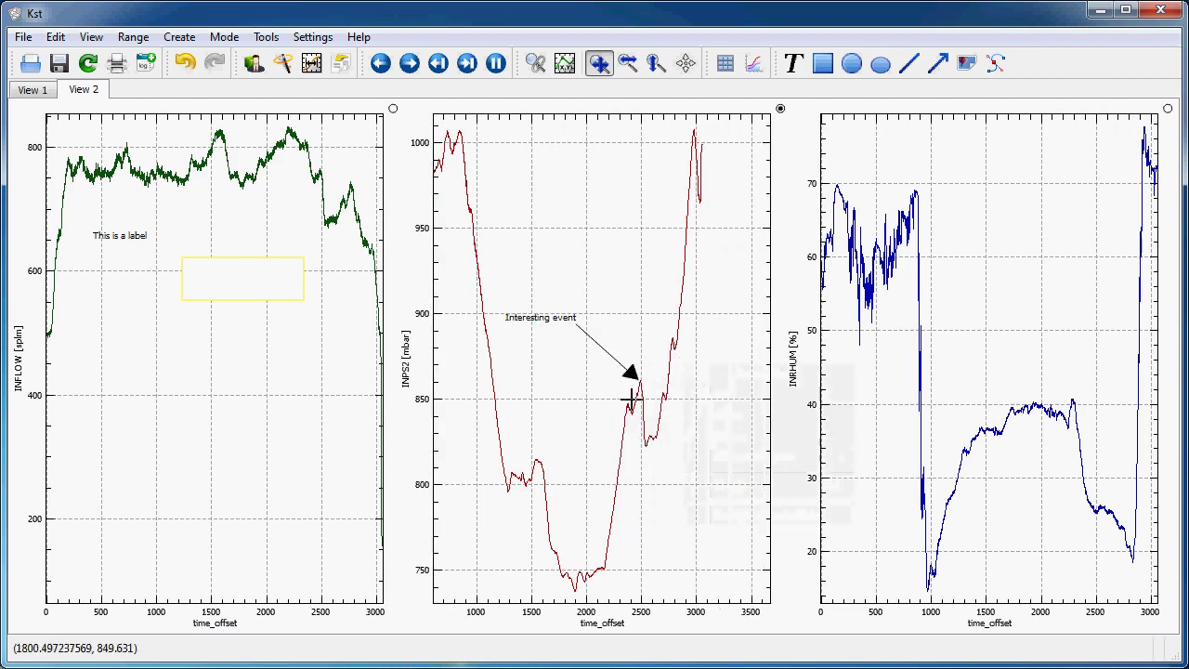
key("Left")
key("Left")
key("Left")
key("Left")
key("Right")
key("Right")
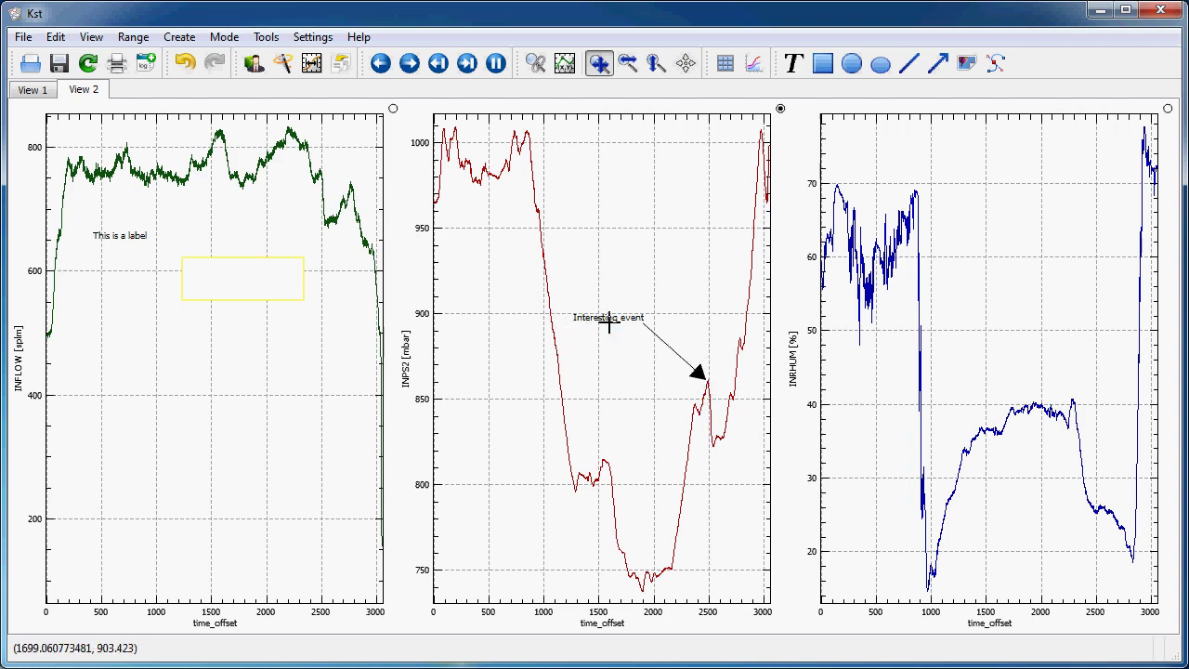
- Insert ferrari.png as a picture on the left plot, keeping the plot's full range
left_click(966, 63)
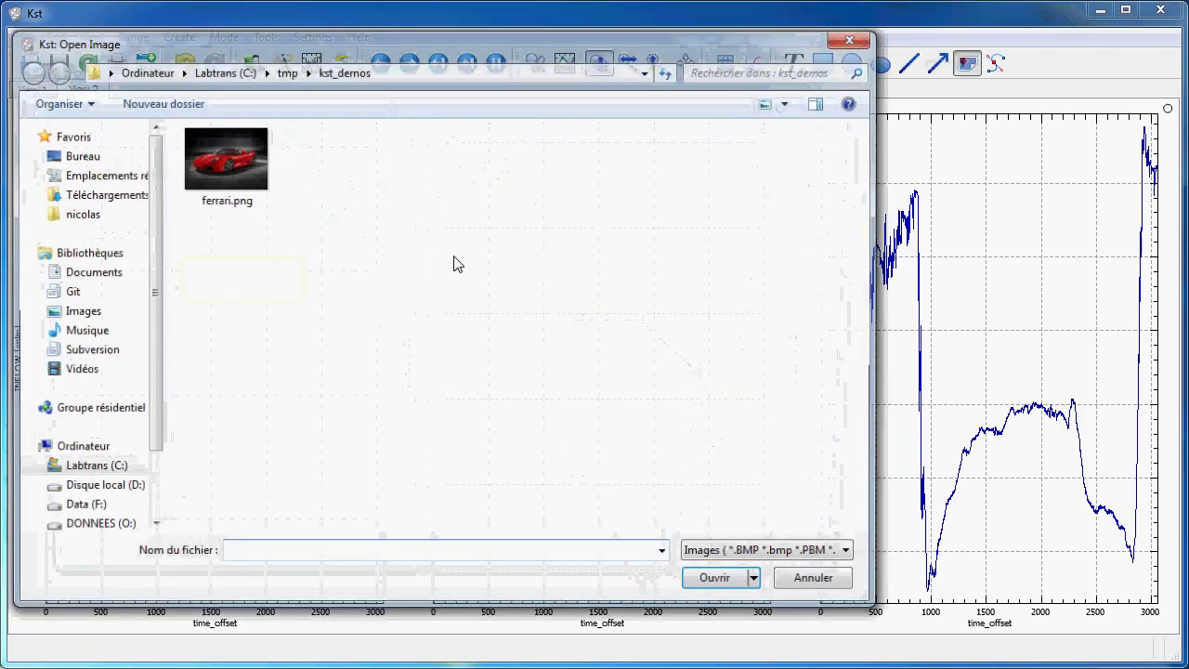
left_click(266, 194)
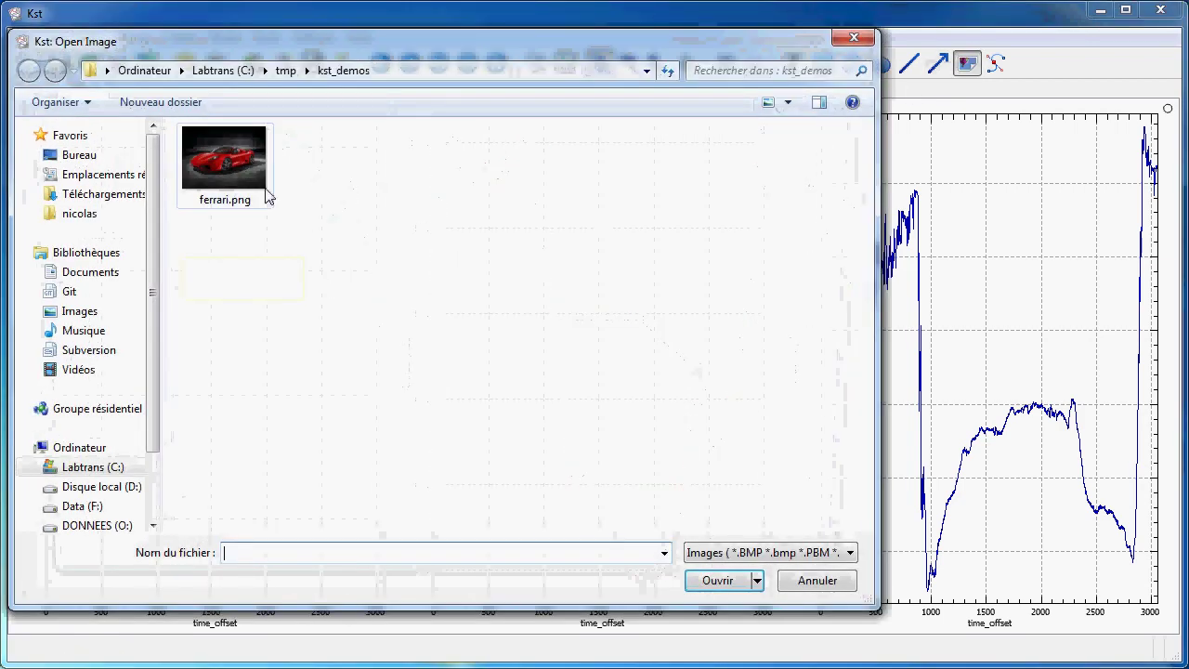
left_click(717, 580)
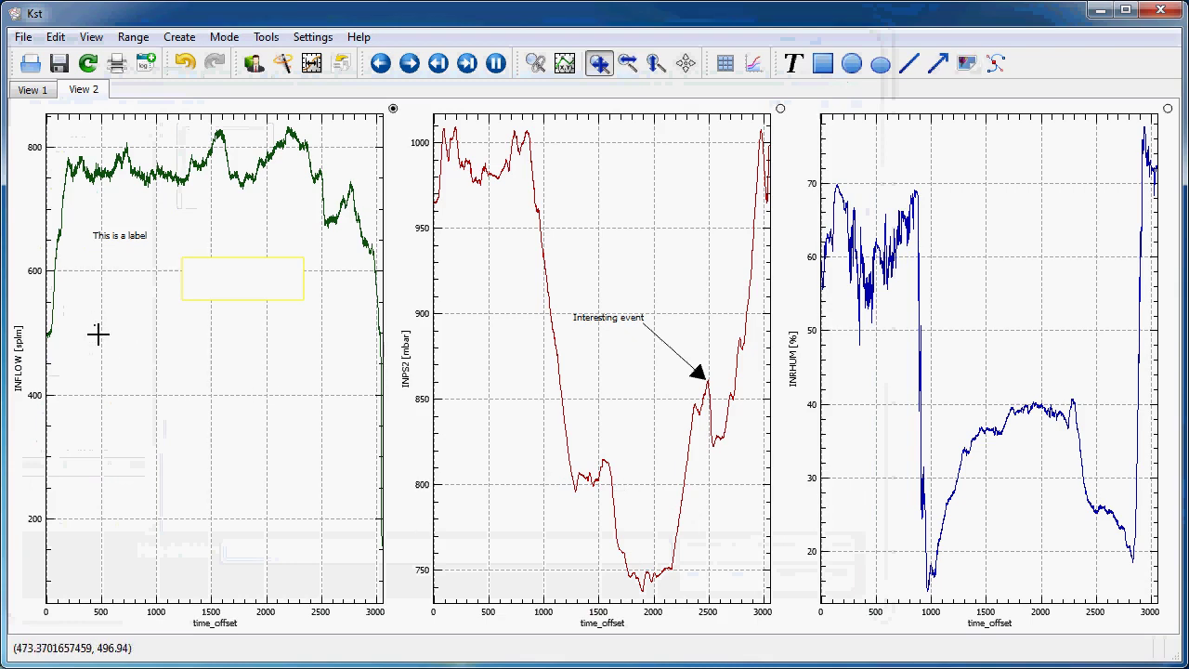
left_click_drag(98, 332, 157, 387)
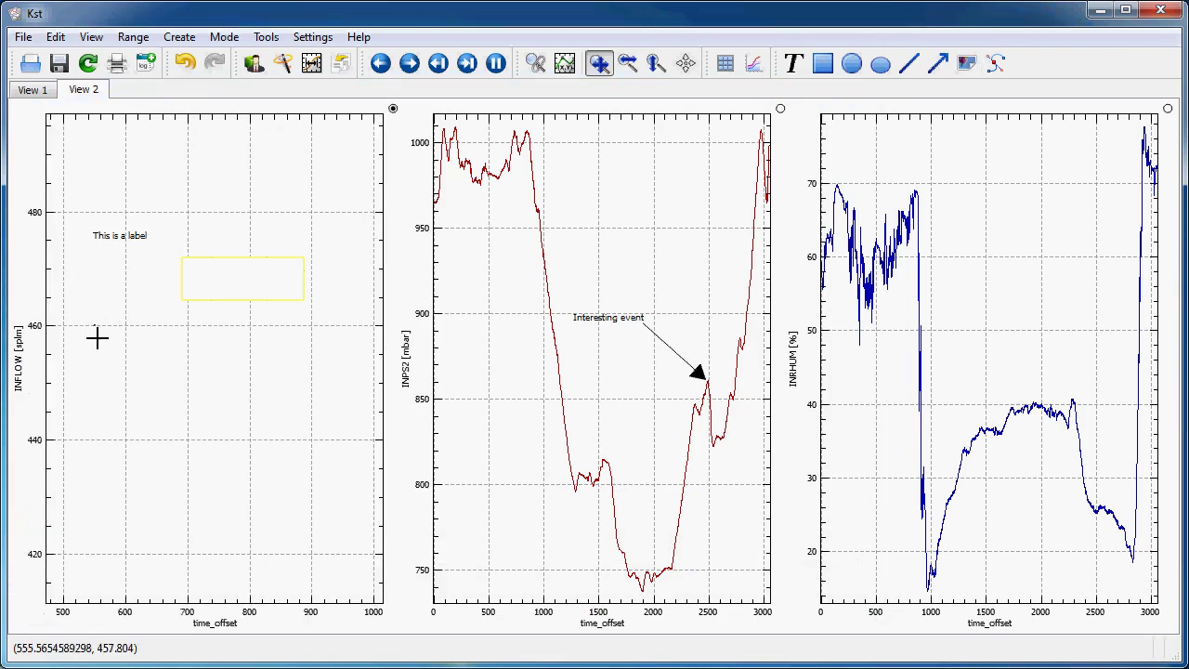
key("m")
- Set the car picture's size to 1 in its Edit View Item settings
right_click(97, 328)
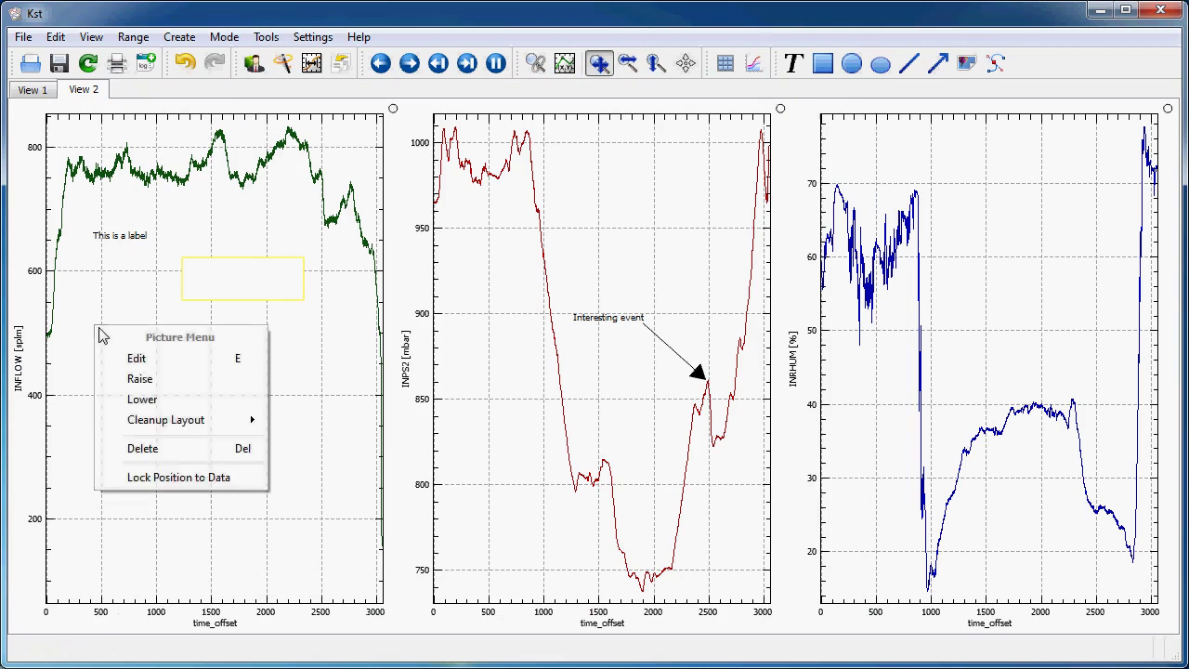
left_click(135, 358)
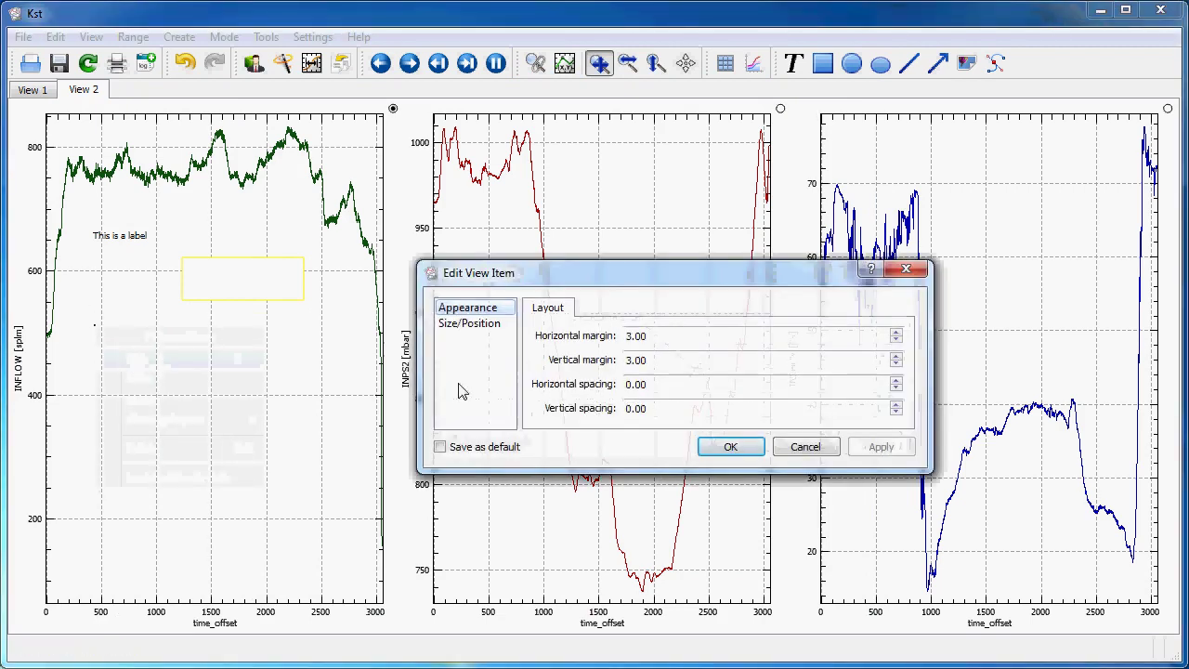
left_click(489, 333)
left_click_drag(628, 382, 575, 380)
type("1")
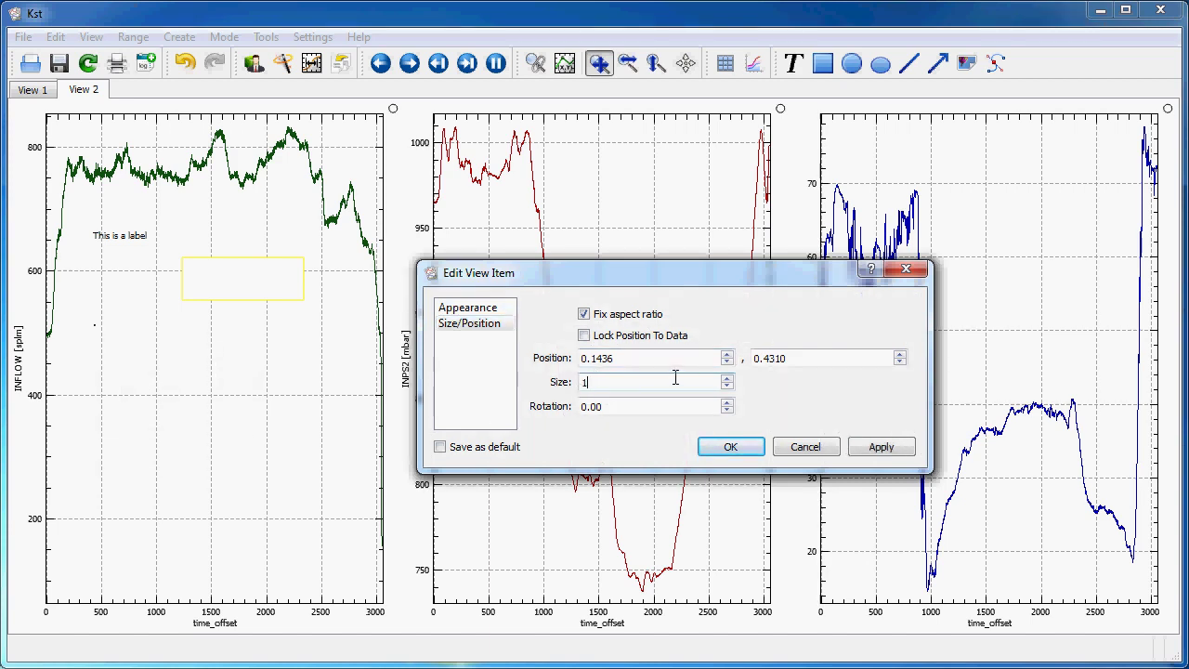
left_click(881, 447)
left_click(751, 449)
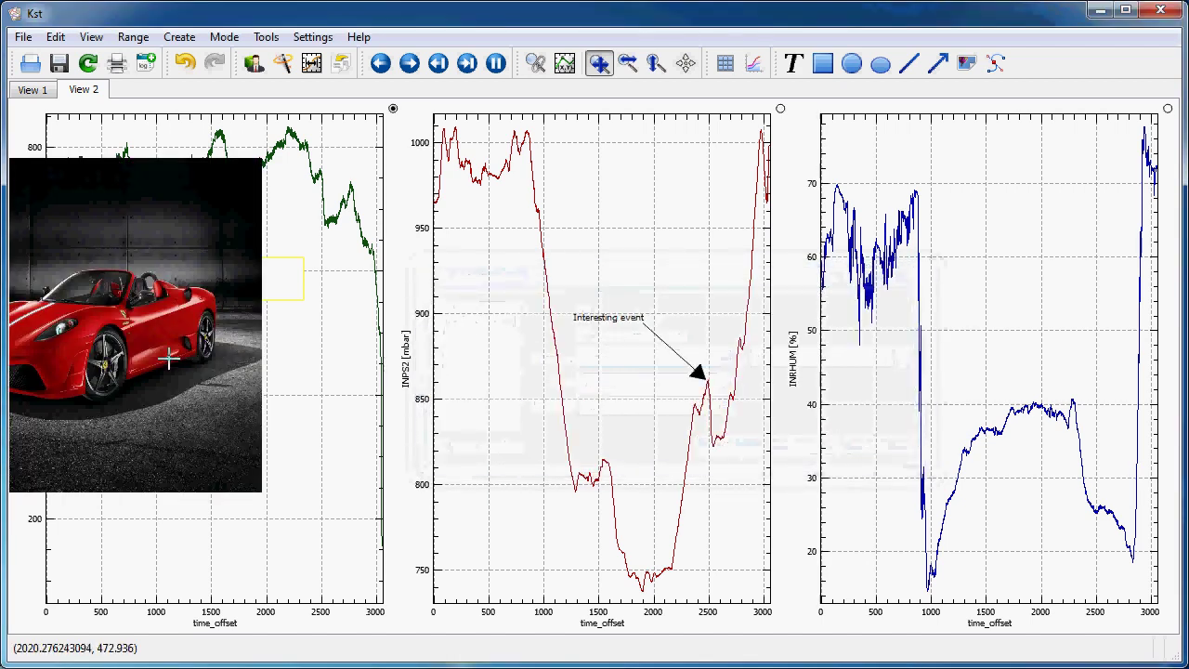
- Resize the car picture in layout mode to fit the left INFLOW plot
left_click(685, 62)
left_click(177, 309)
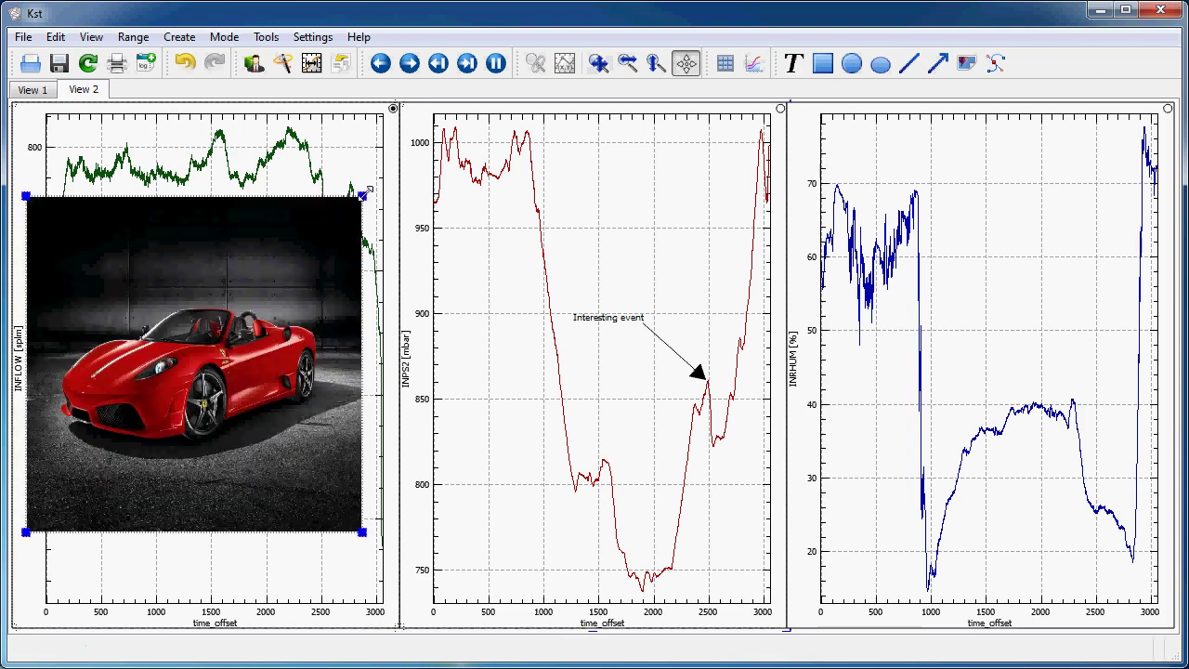
left_click_drag(369, 192, 207, 337)
key("ctrl+z")
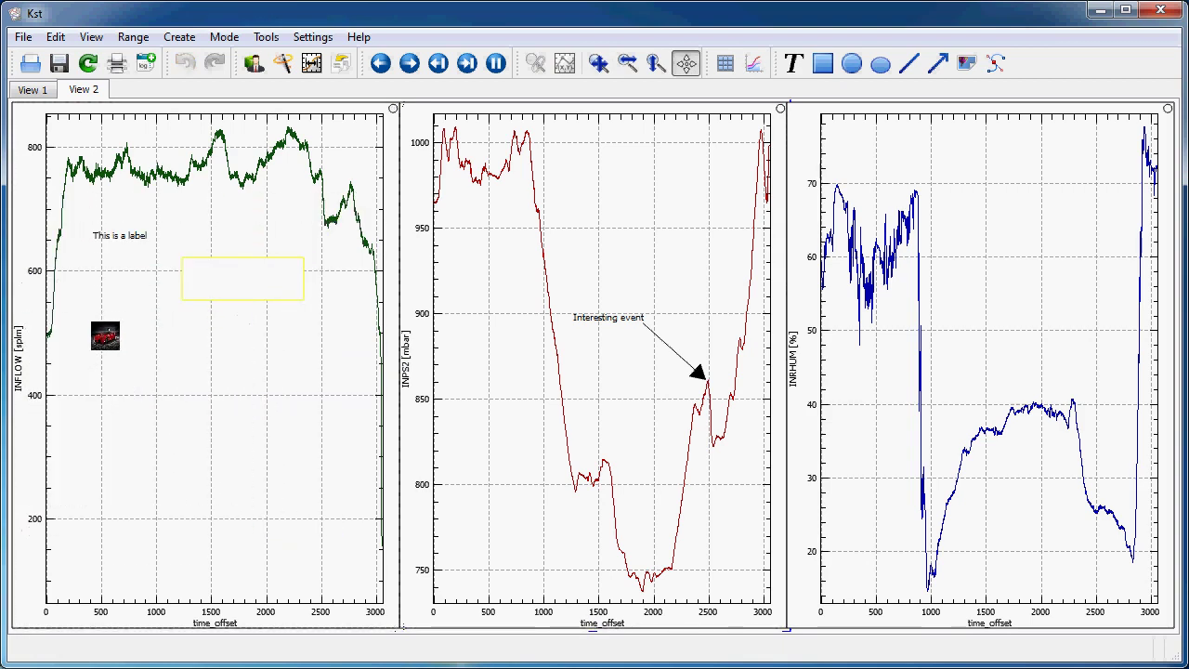
- Place Ghostscript_Tiger.svg on the middle plot and move it to the upper right
left_click(992, 66)
left_click(246, 204)
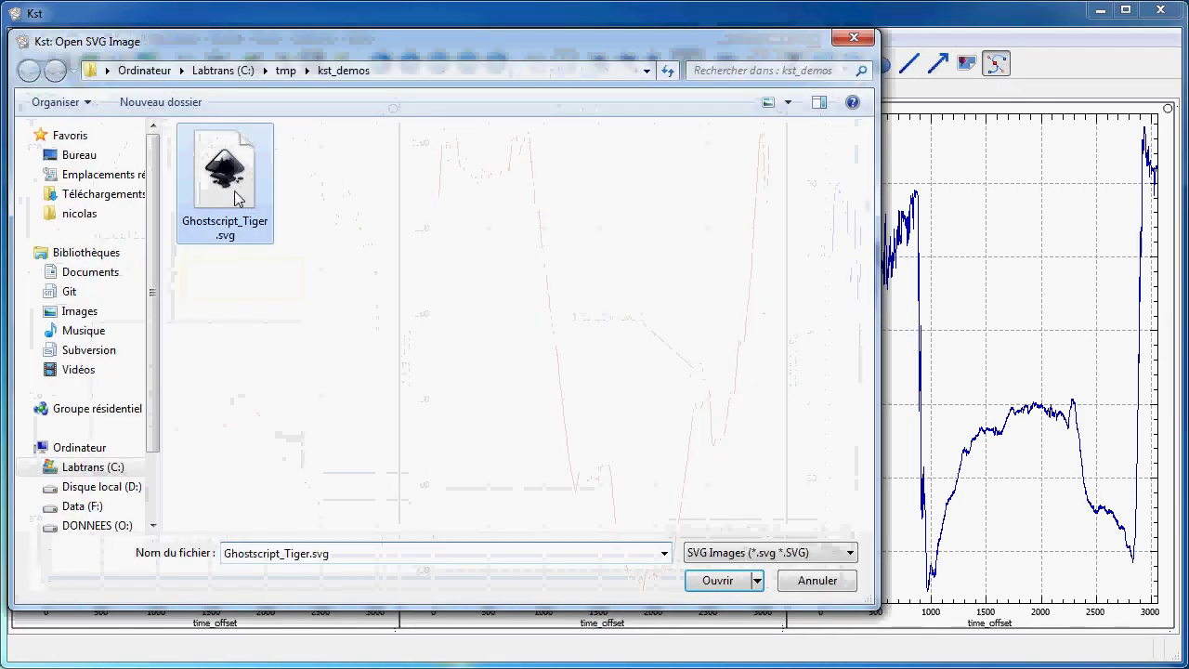
left_click(715, 578)
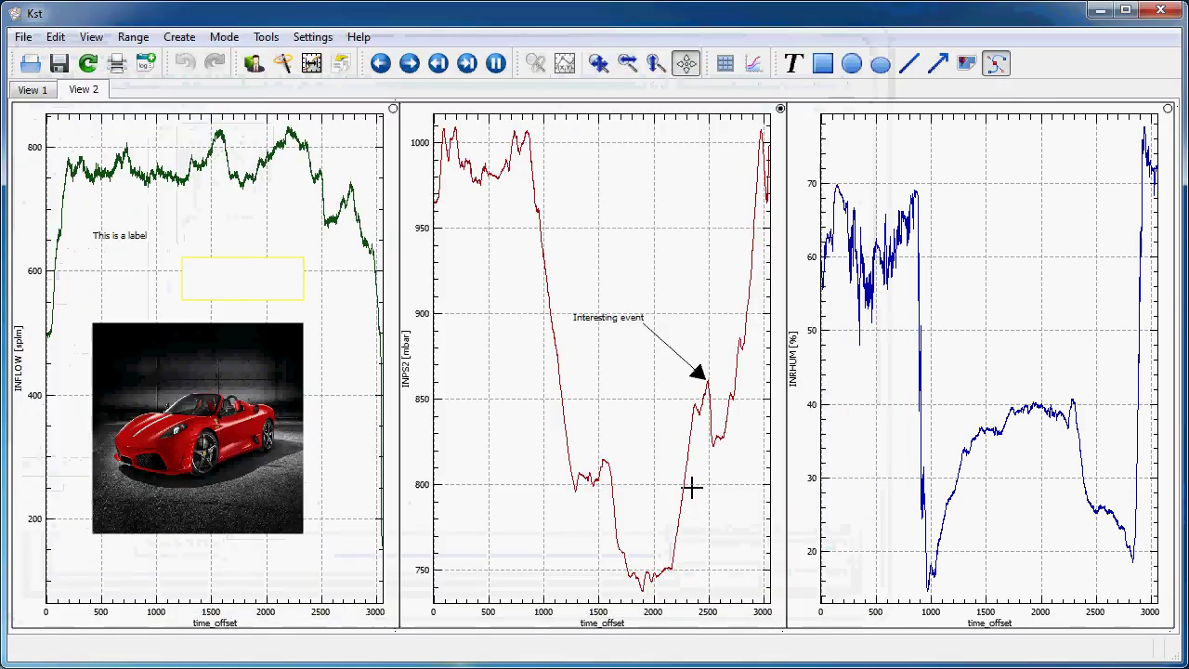
left_click_drag(473, 231, 679, 416)
left_click_drag(584, 318, 568, 139)
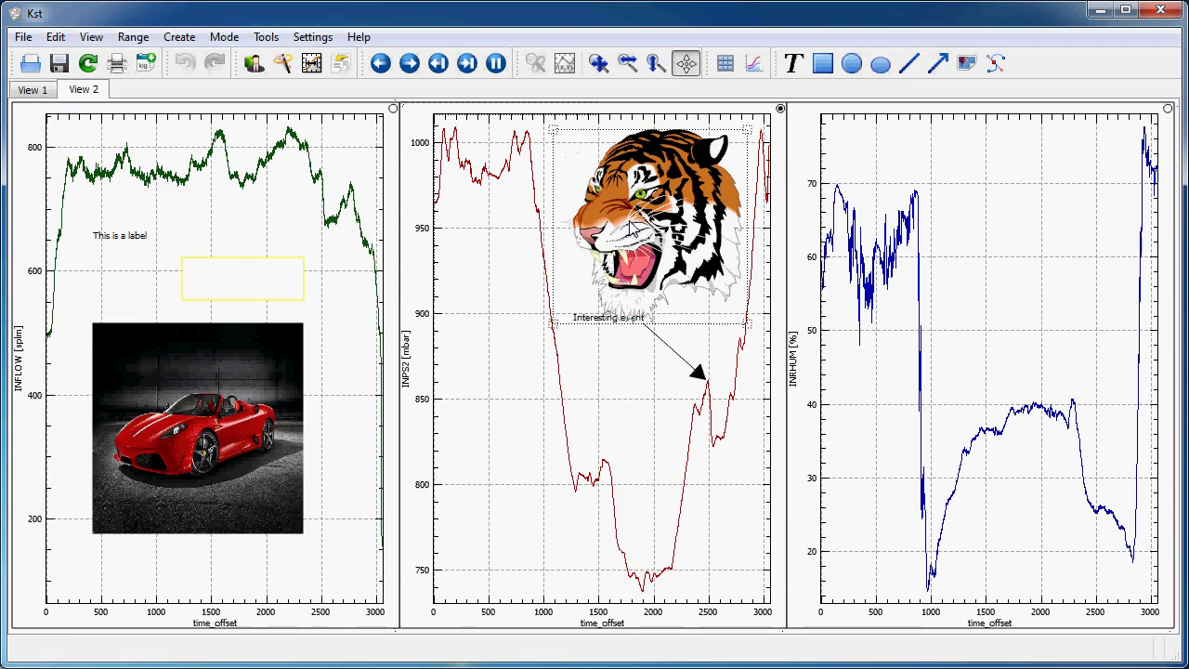
- Zoom into the top of the middle plot's curve, then restore its full range
left_click(598, 62)
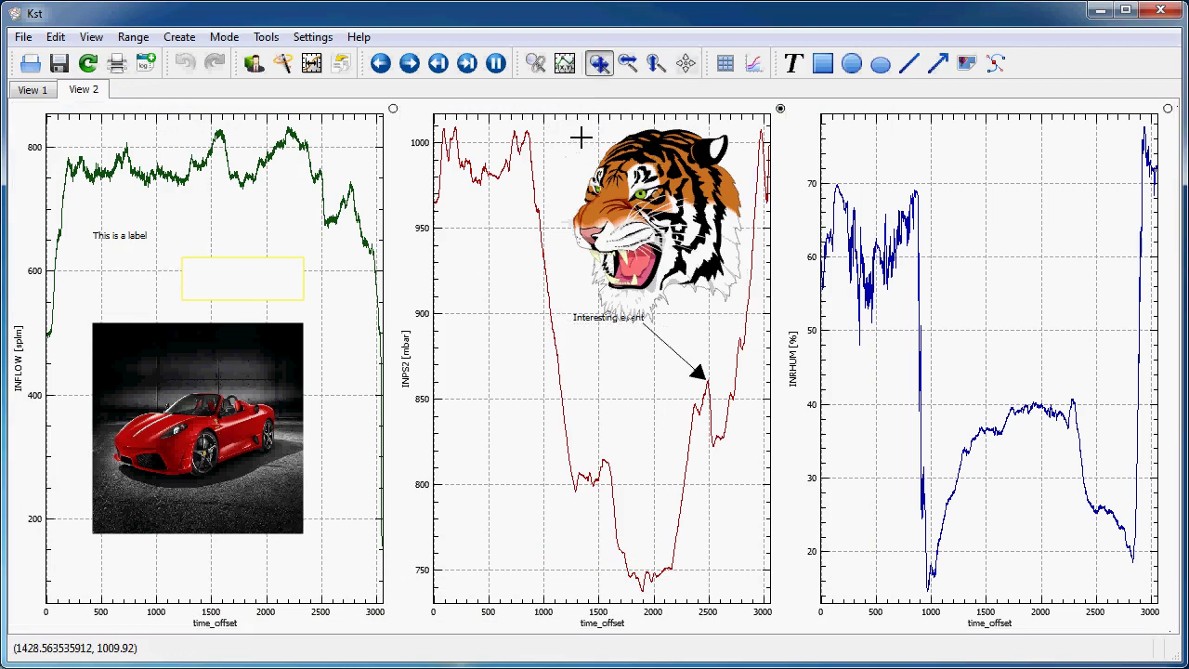
left_click_drag(641, 212, 639, 205)
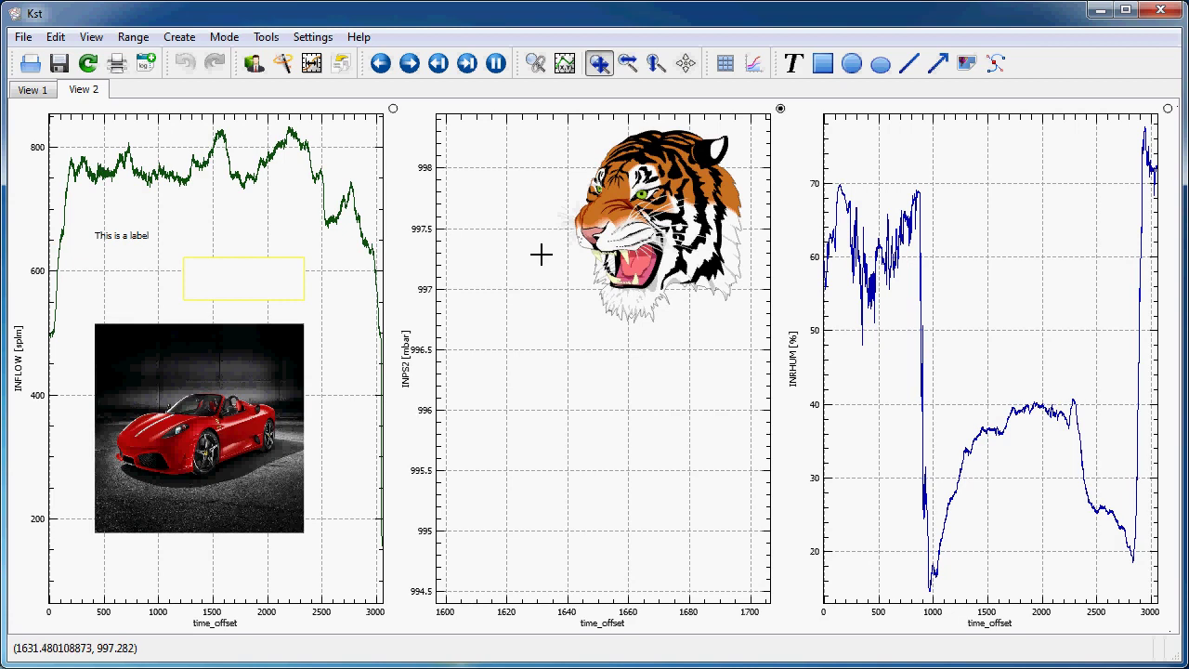
key("m")
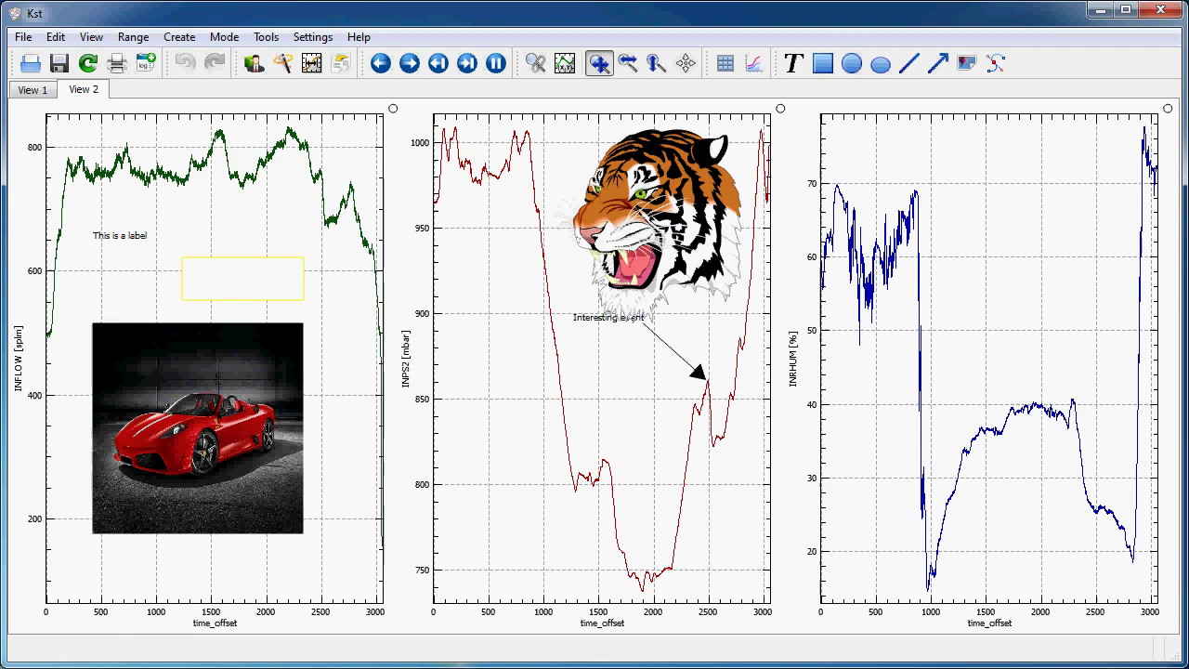
- Open the 'This is a label' text's edit dialog on its Properties page
right_click(119, 235)
left_click(162, 268)
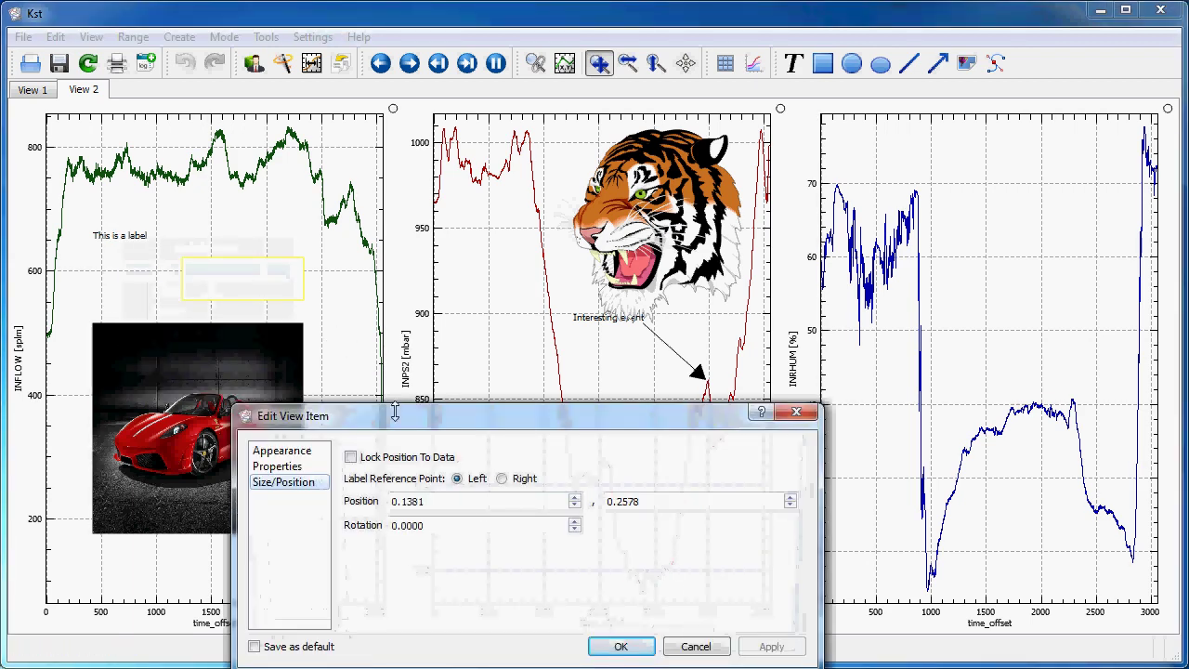
left_click_drag(395, 413, 278, 198)
left_click(160, 250)
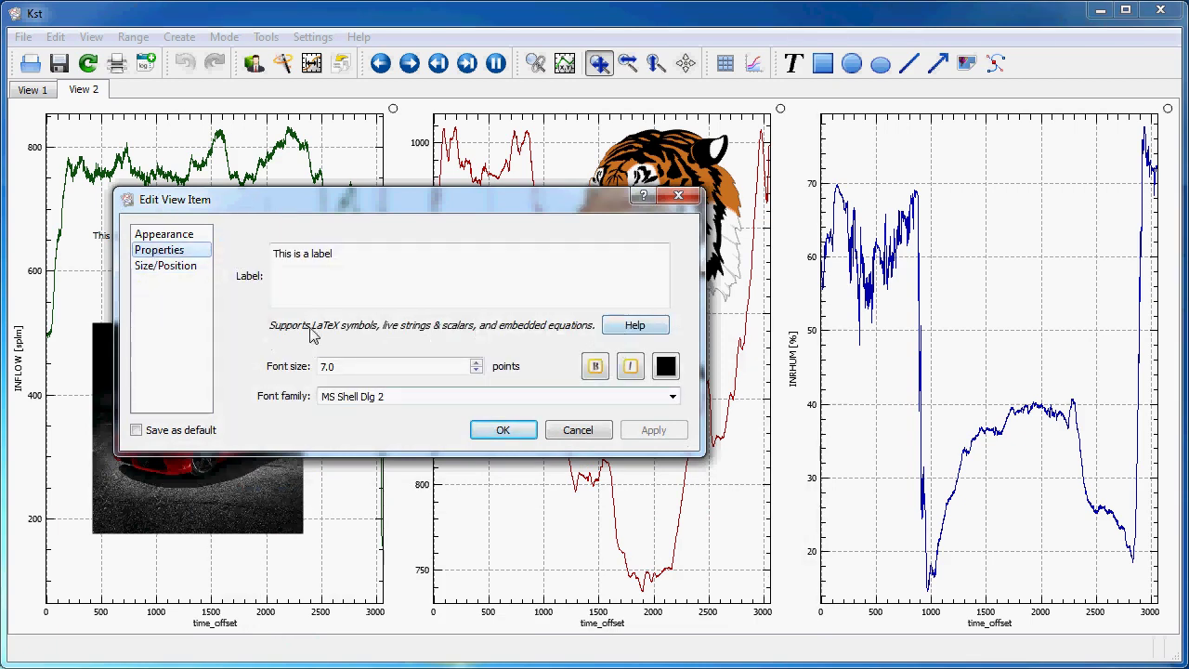
- Read the LaTeX label syntax in the enlarged Help window, then close it
left_click(629, 324)
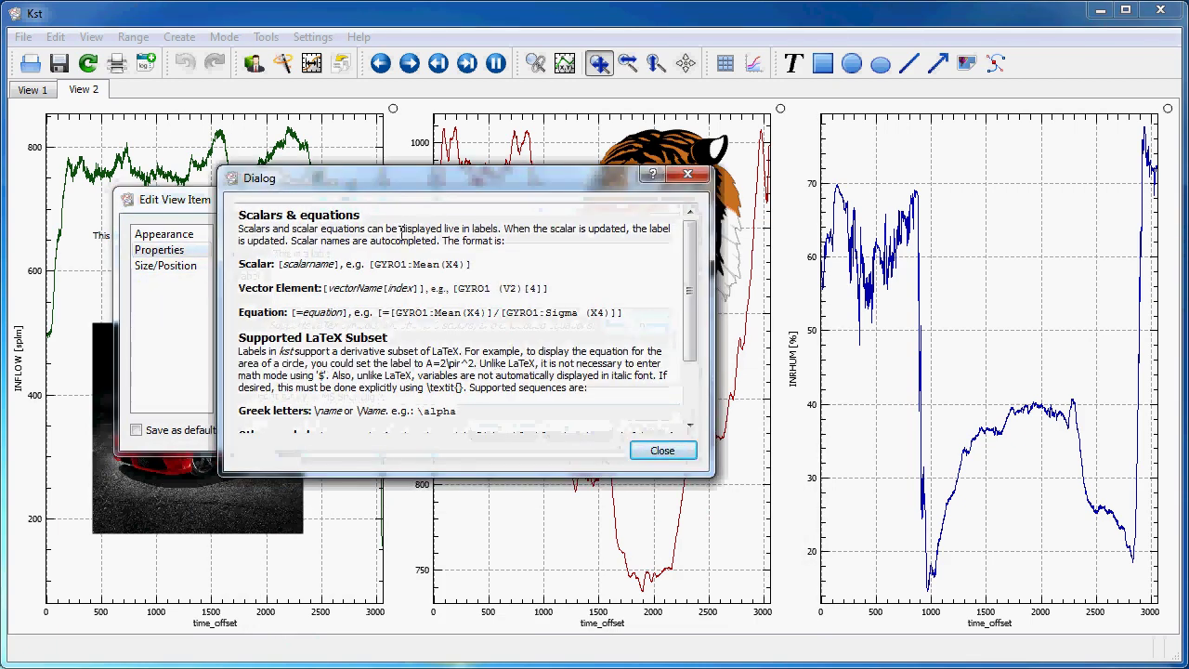
left_click_drag(417, 168, 421, 110)
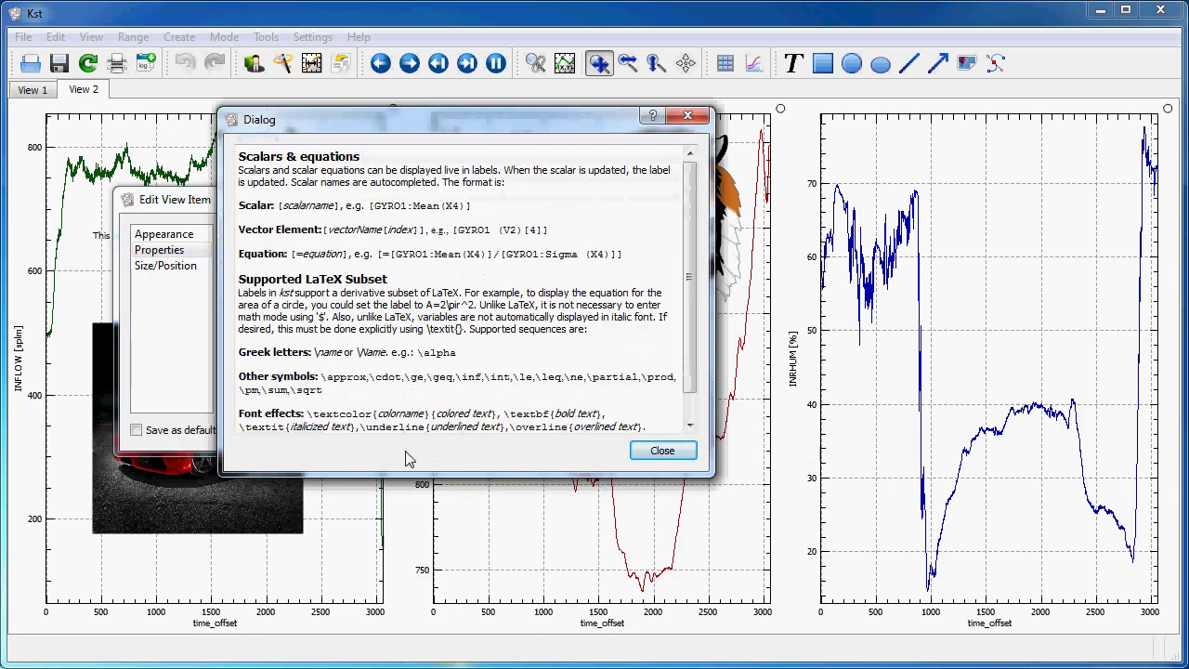
left_click_drag(409, 477, 401, 536)
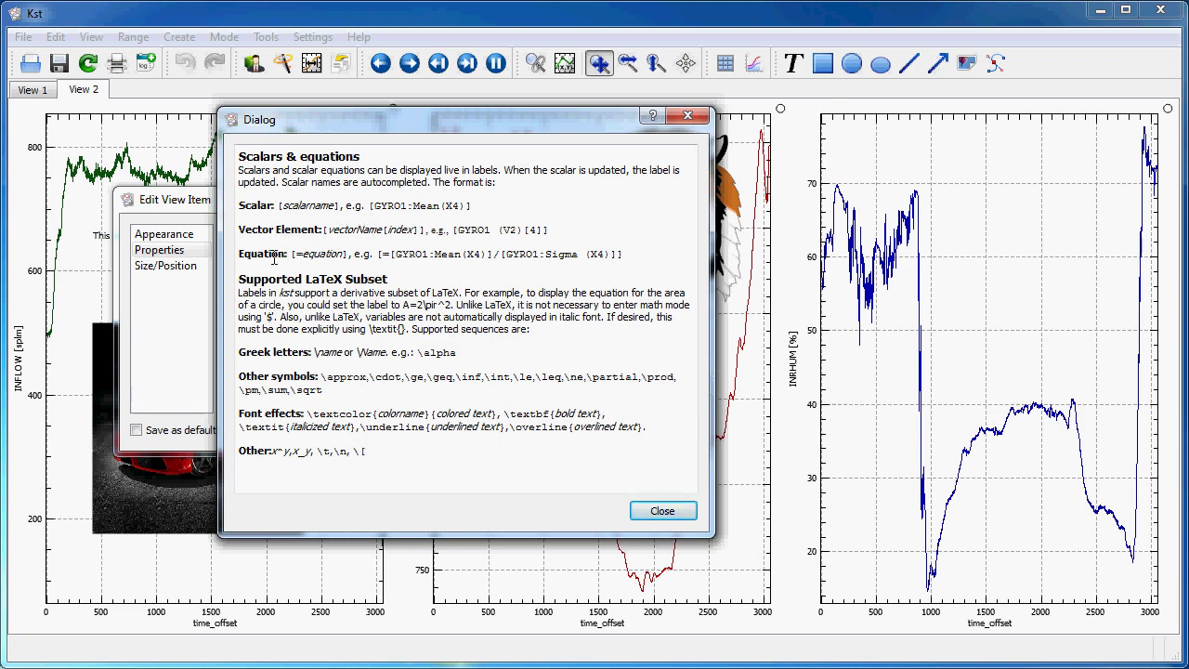
left_click(663, 510)
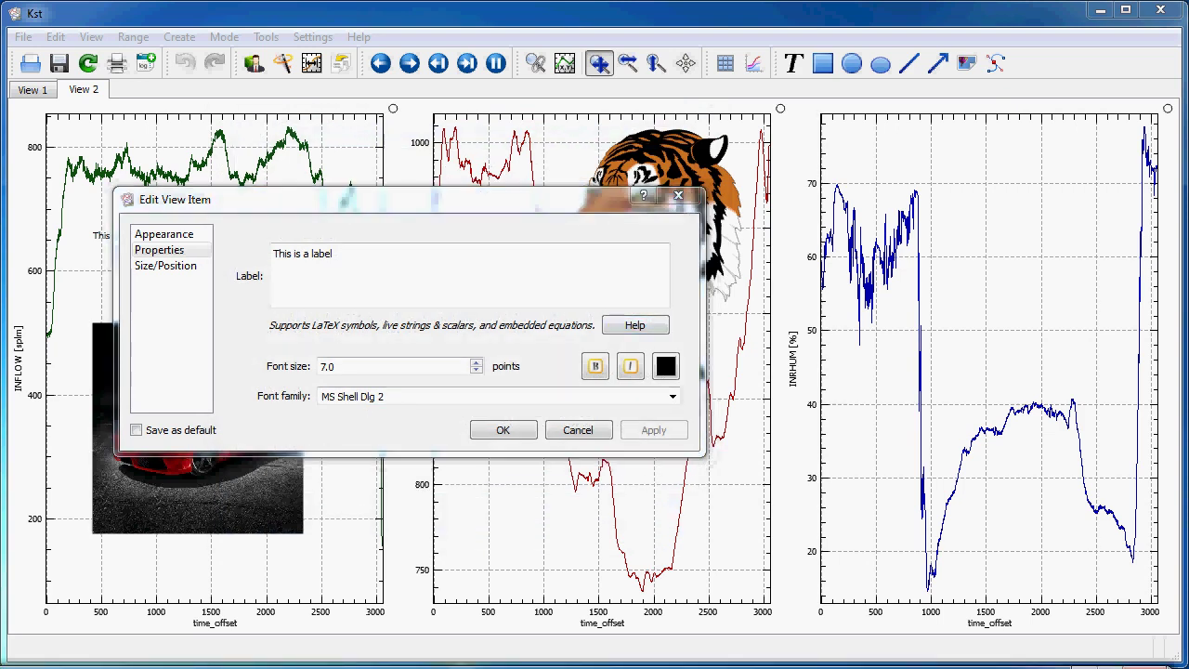
- Replace the label text with pasted LaTeX markup: σ = Σ p formula plus styled, coloured words
left_click_drag(368, 258, 272, 251)
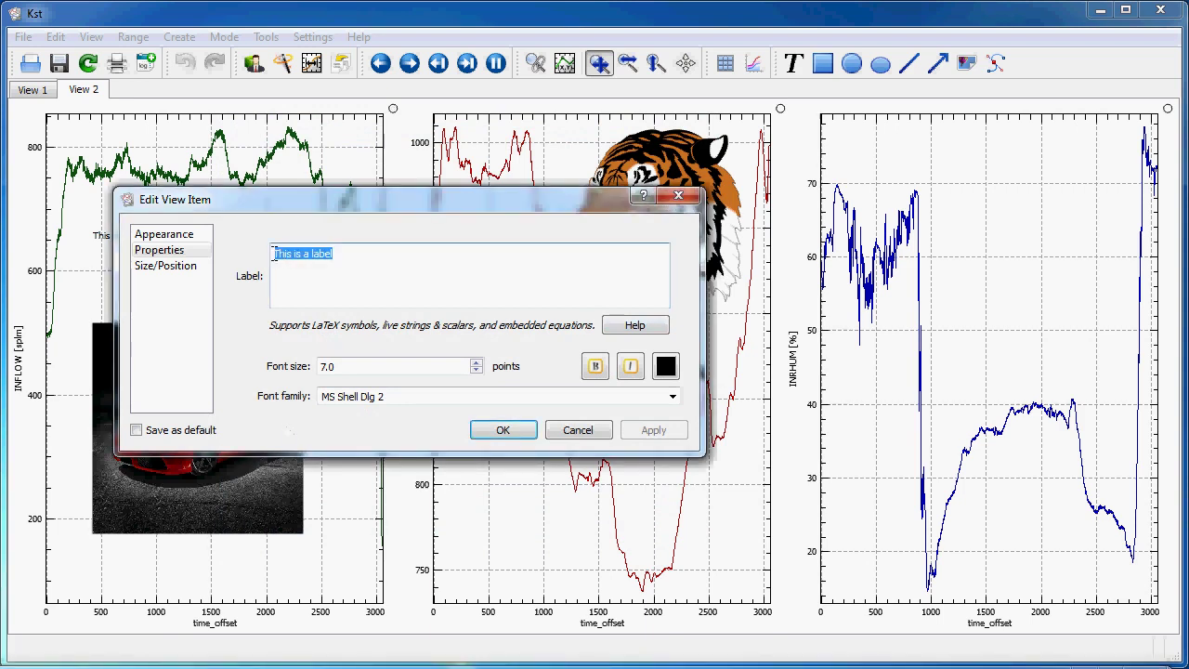
type("\\sigma_{ij} = \\sum p_i^j \\textbf{bold} \\underline{underlined} \\overline{overlined} \\Textit{italic} \\Textcolor{red}{red text} \\Textcolor{green}{green} \\Textcolor{blue}{blue}")
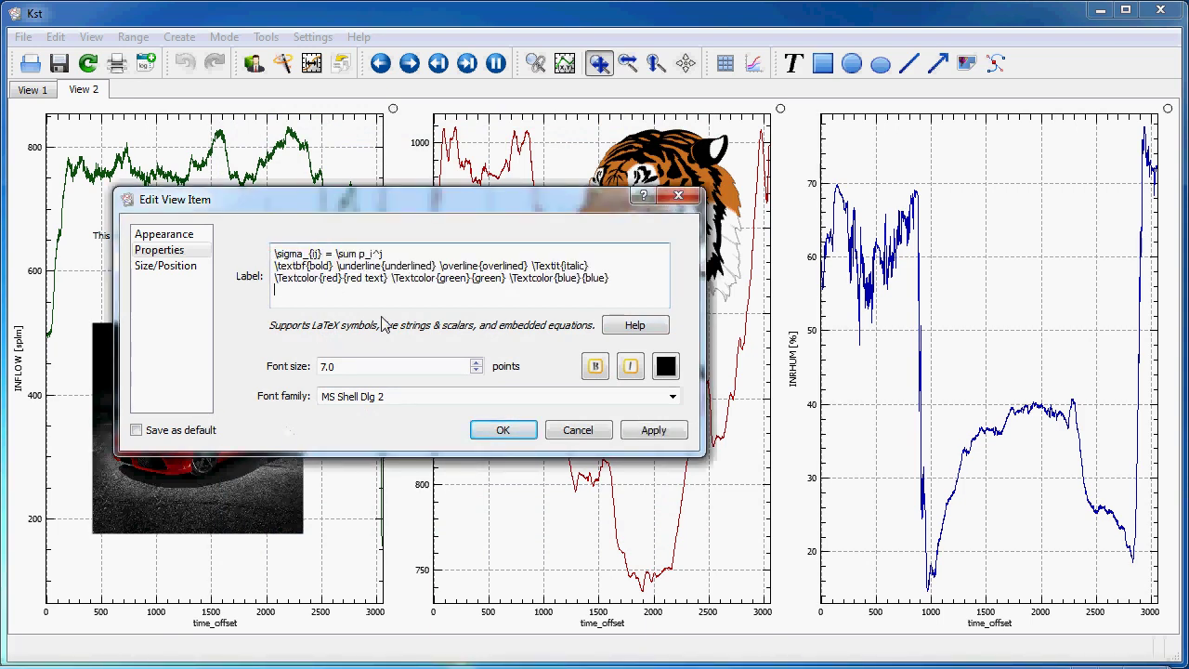
left_click(497, 432)
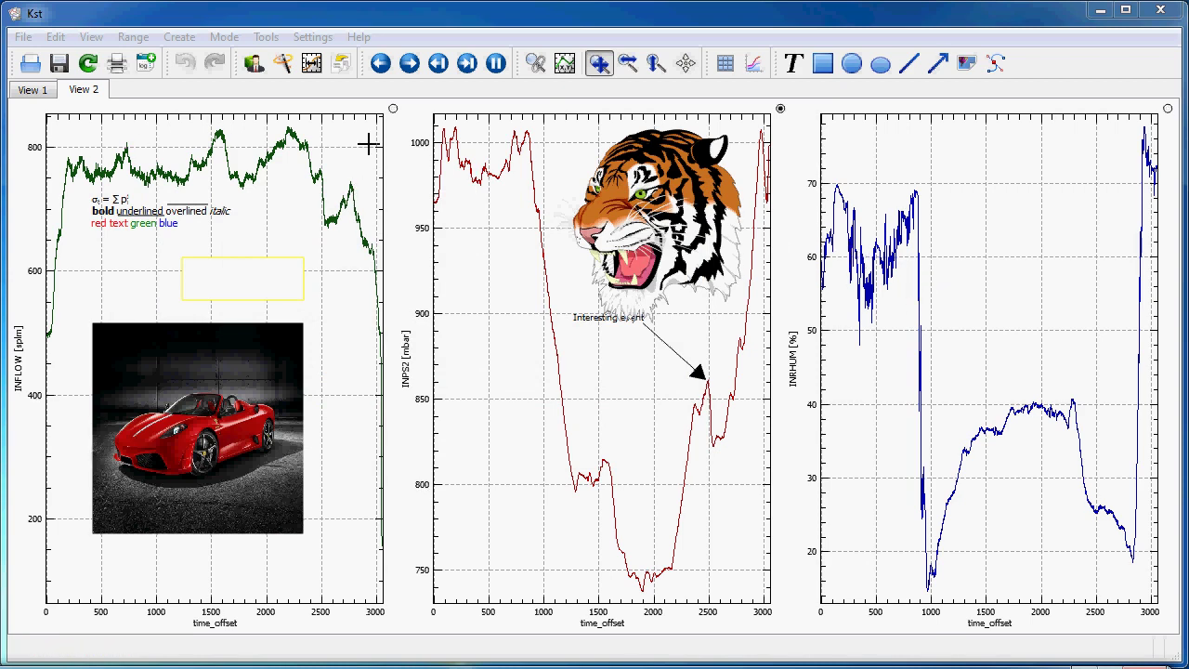
- Export both views as 1024-pixel-wide PNGs with aspect ratio kept, then select export_demo_View 2.png
left_click(23, 37)
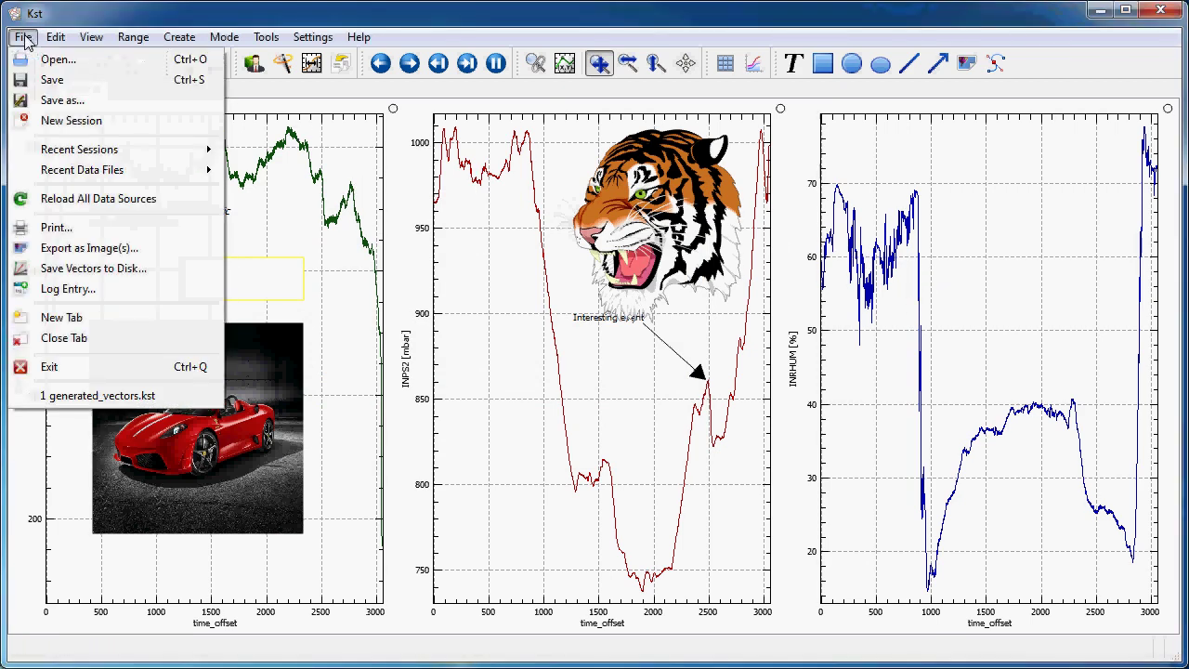
left_click(85, 248)
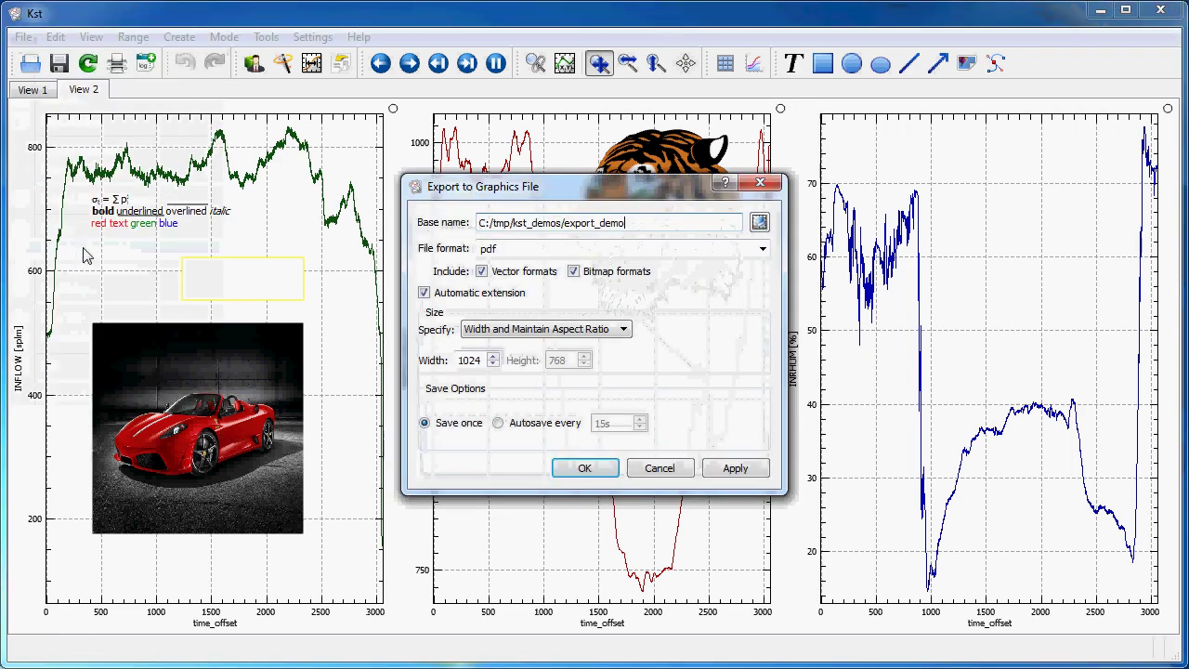
left_click_drag(528, 185, 482, 148)
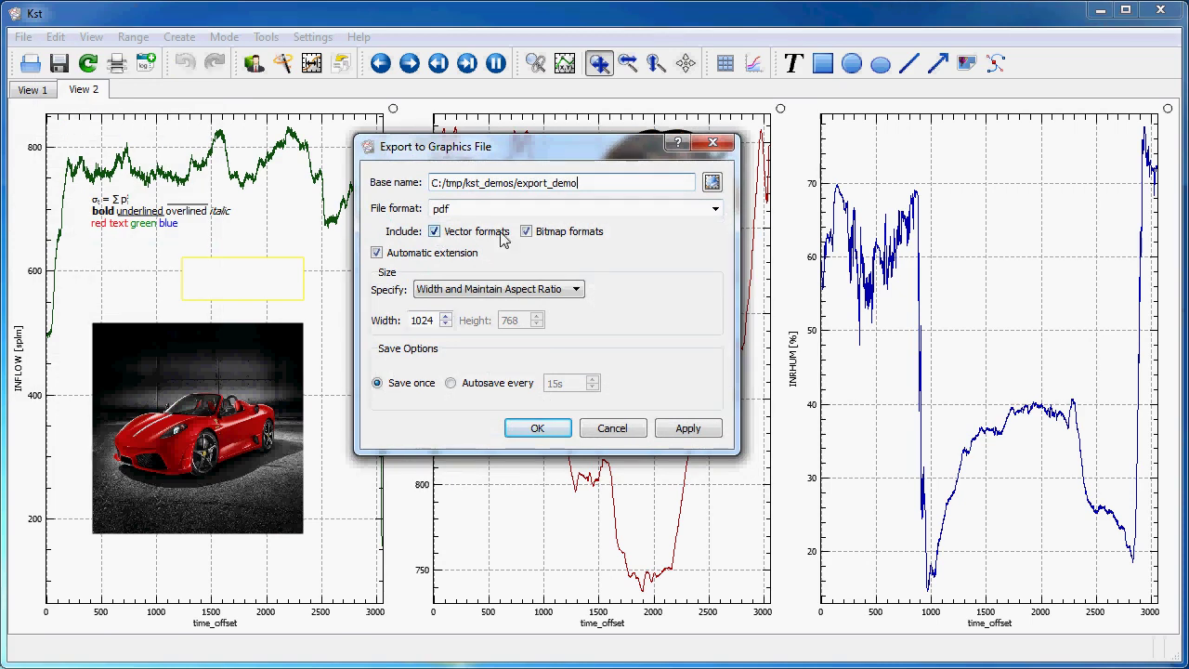
left_click(712, 208)
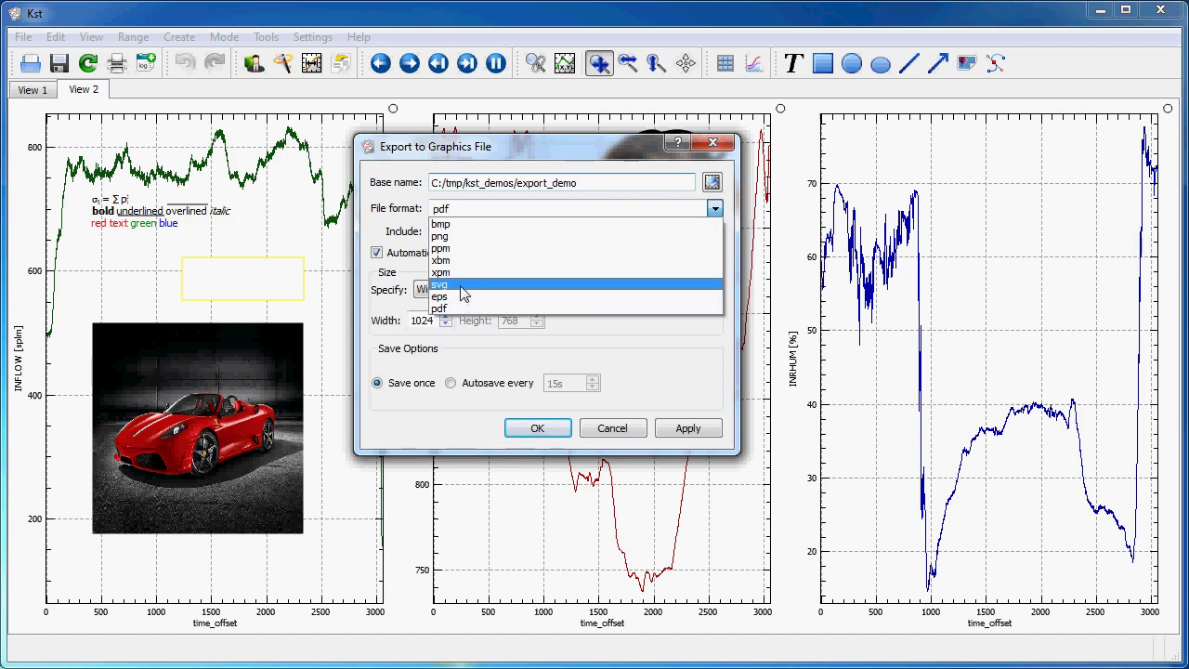
left_click(469, 208)
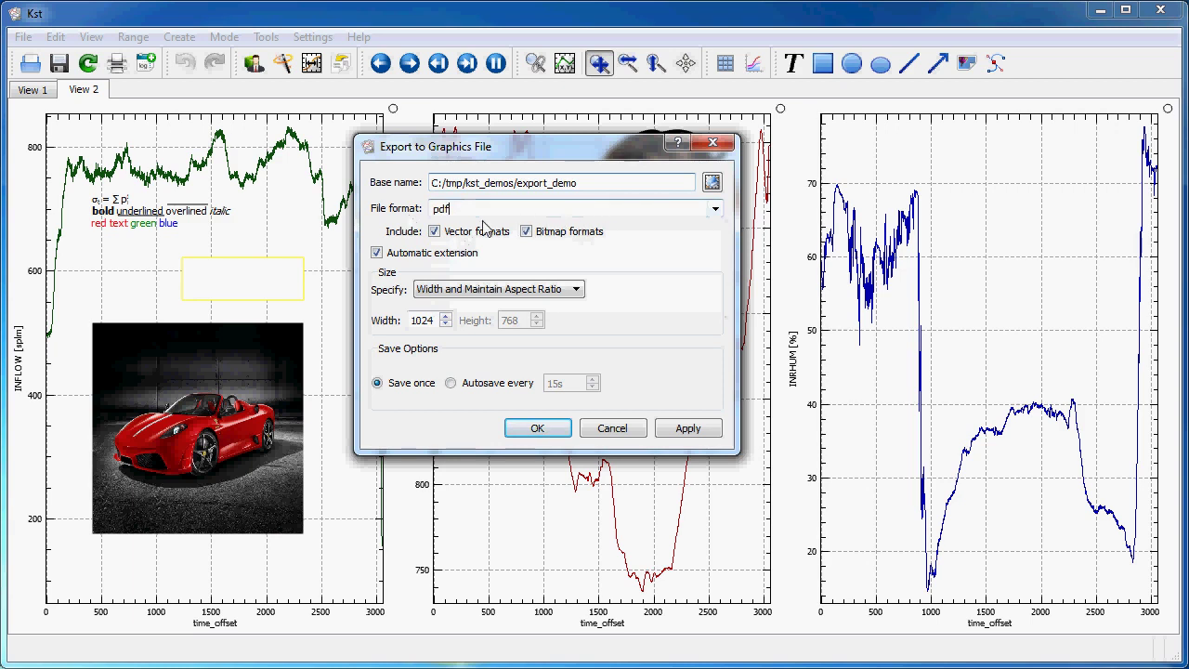
left_click(715, 208)
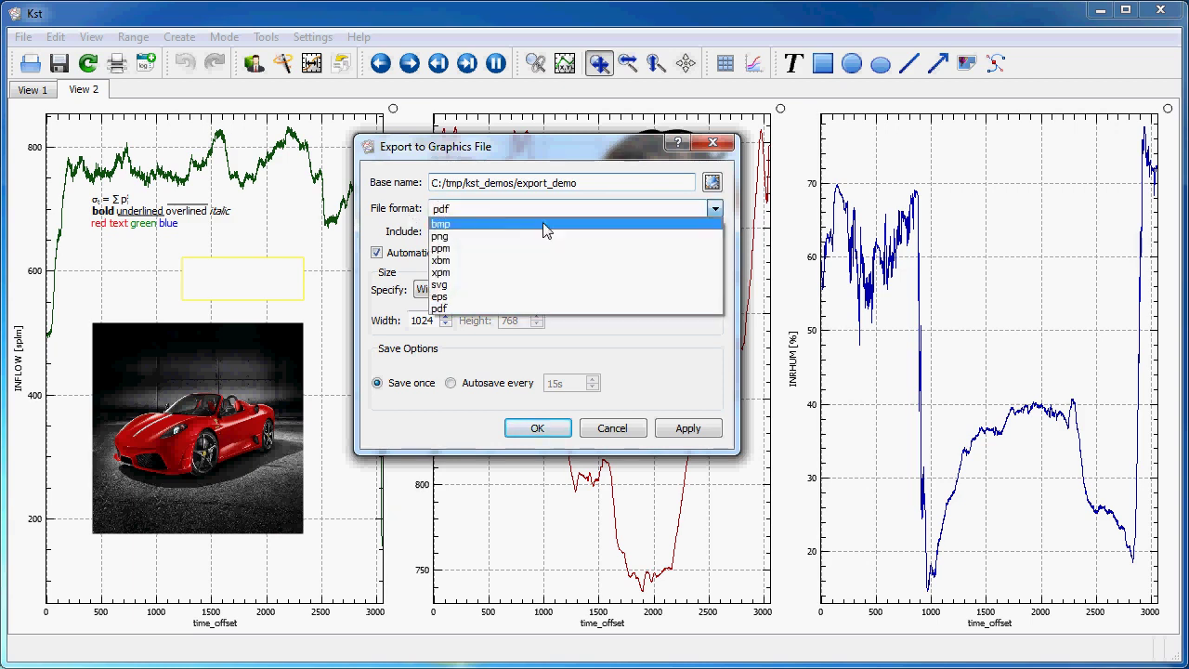
left_click(476, 240)
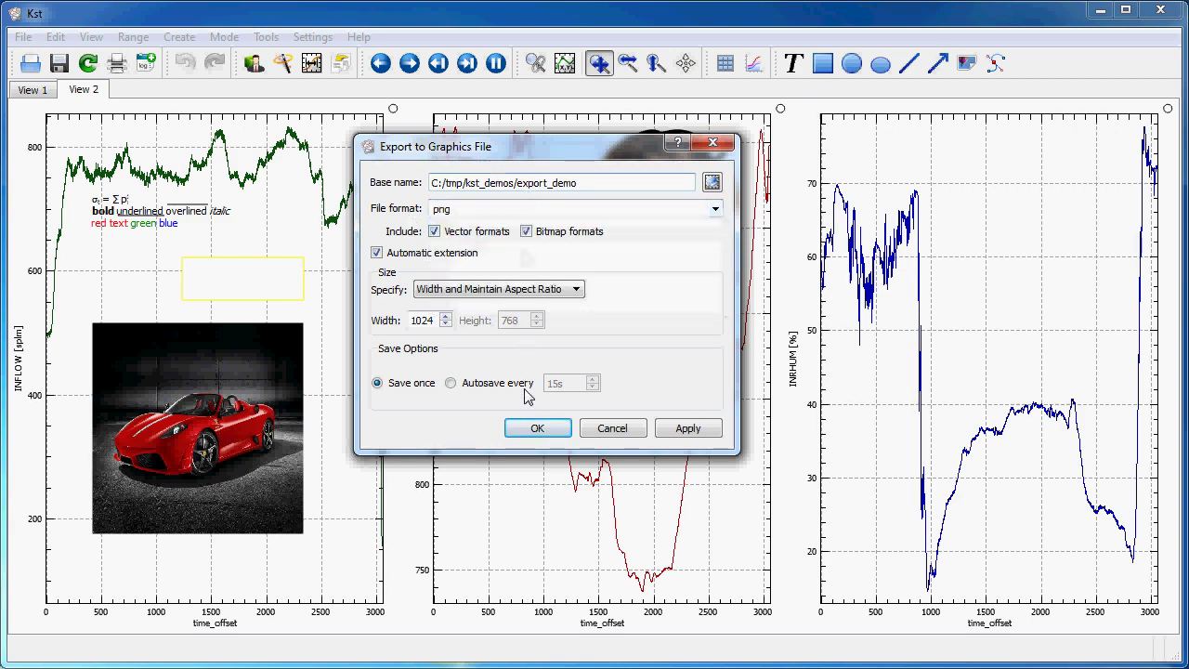
left_click(482, 297)
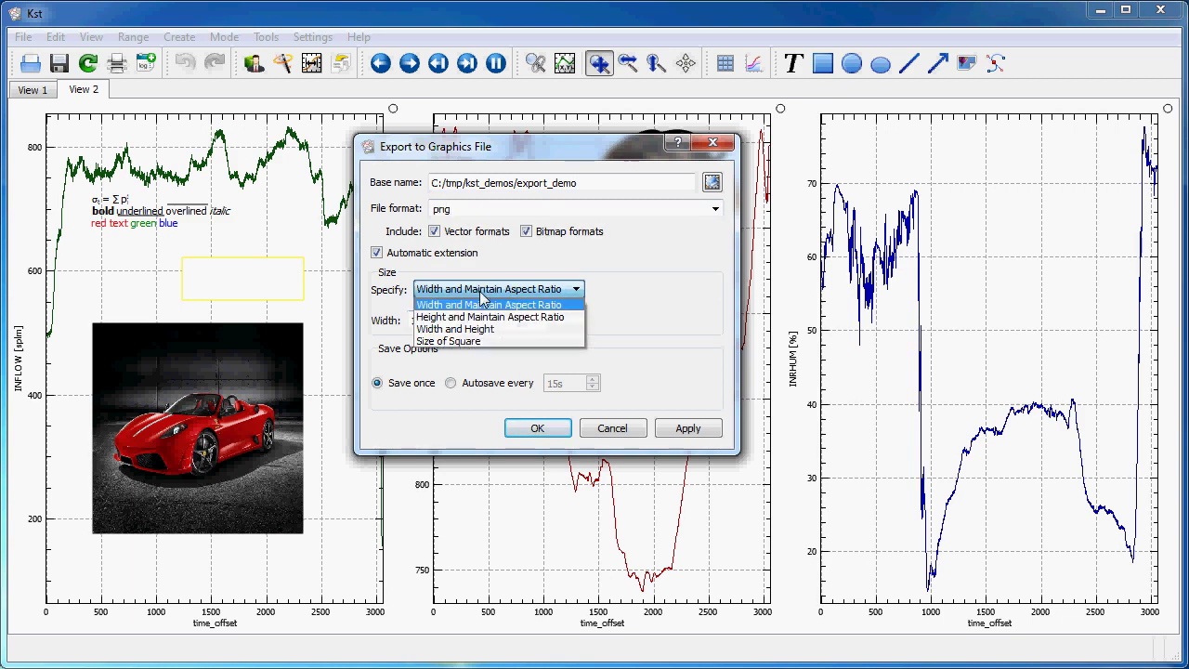
left_click(482, 297)
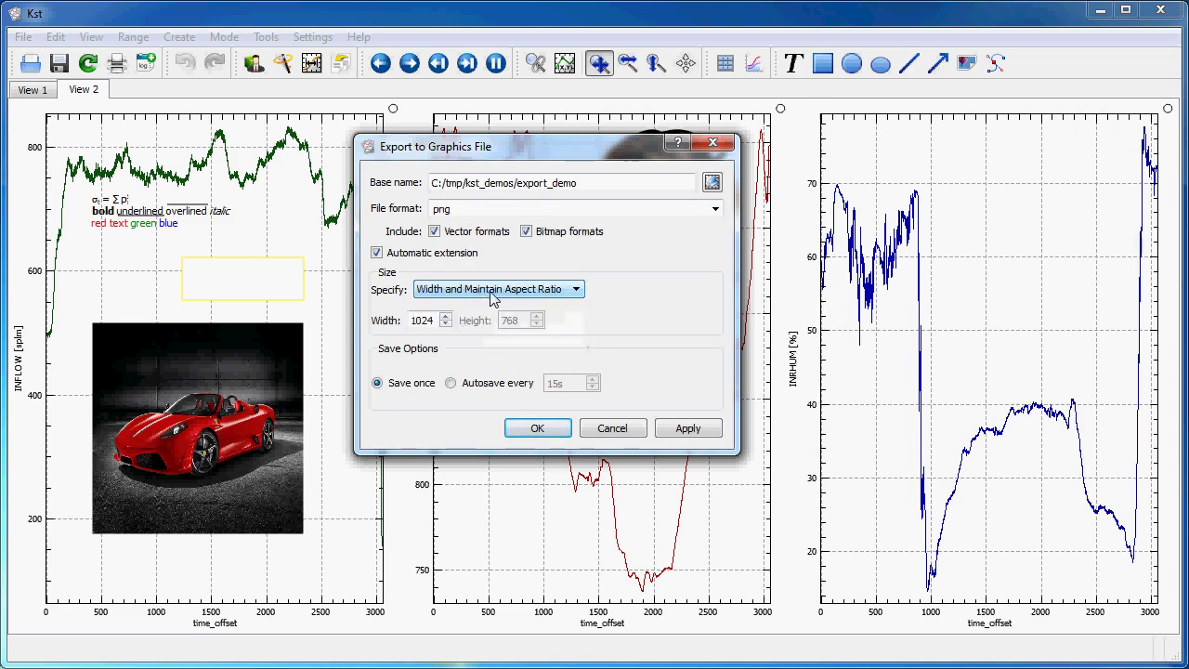
left_click(548, 432)
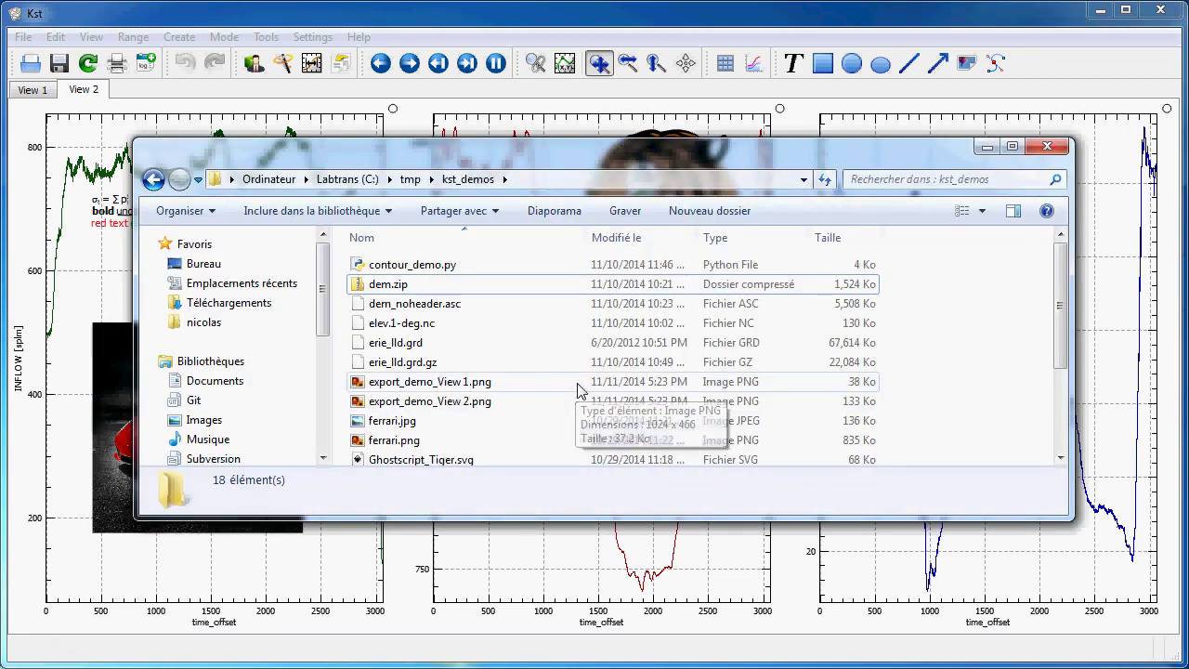
scroll(577, 390, "down", 1)
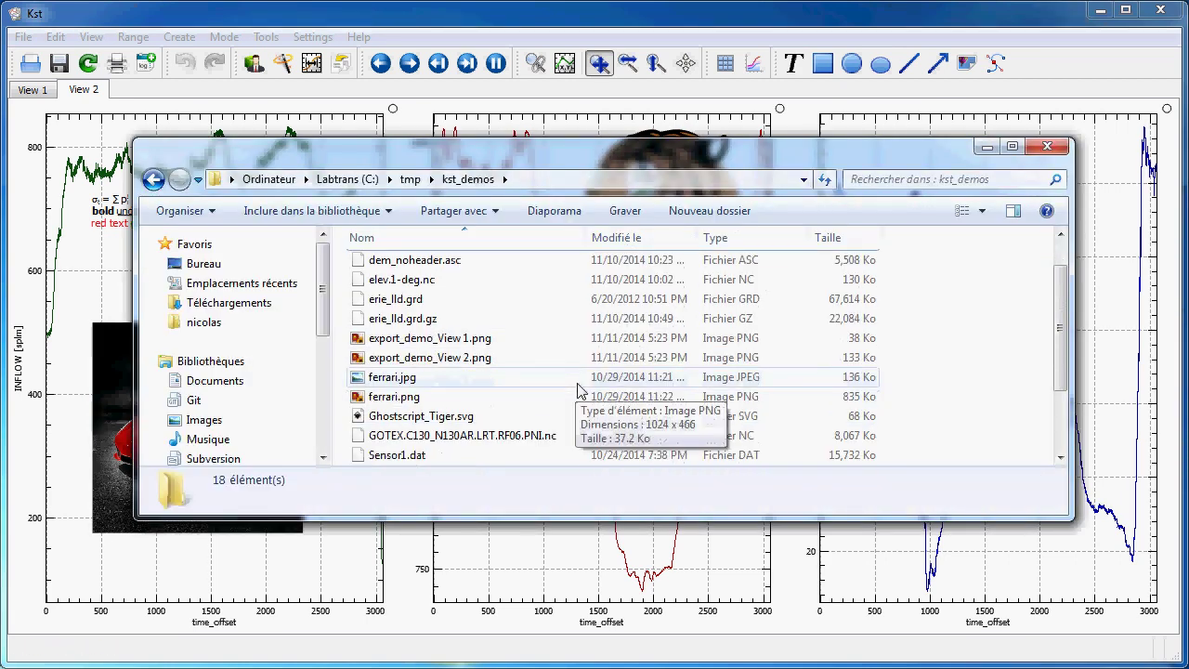
left_click(457, 362)
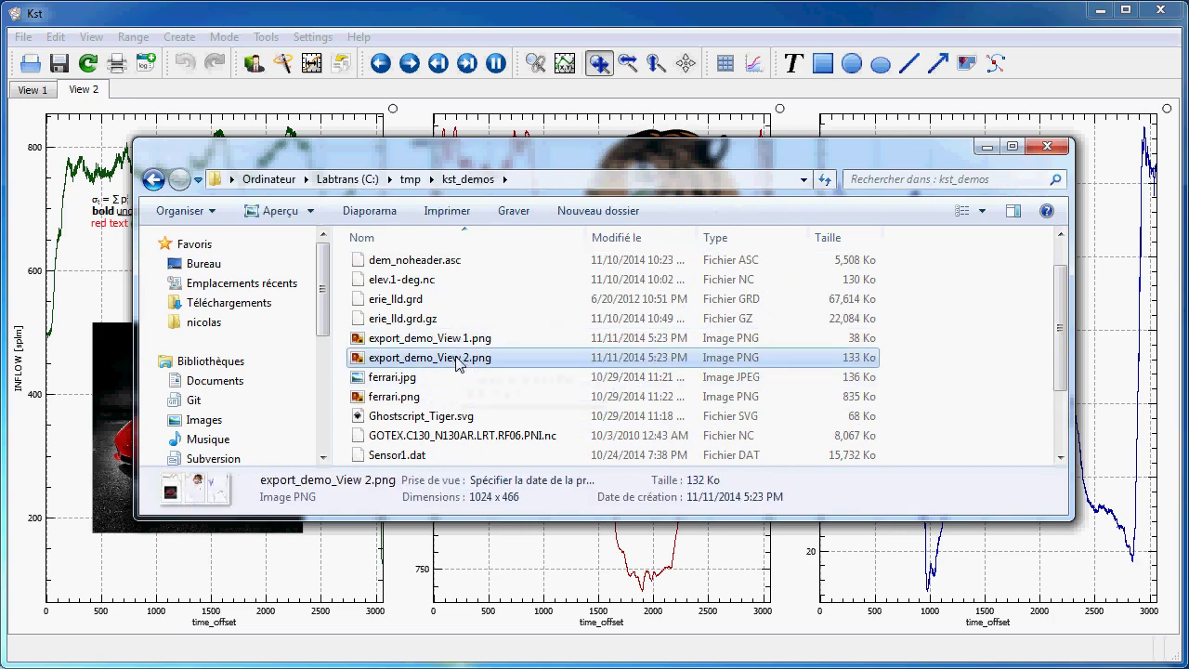
- Open export_demo_View 2.png in Windows Photo Viewer and zoom in and out to inspect it
double_click(456, 361)
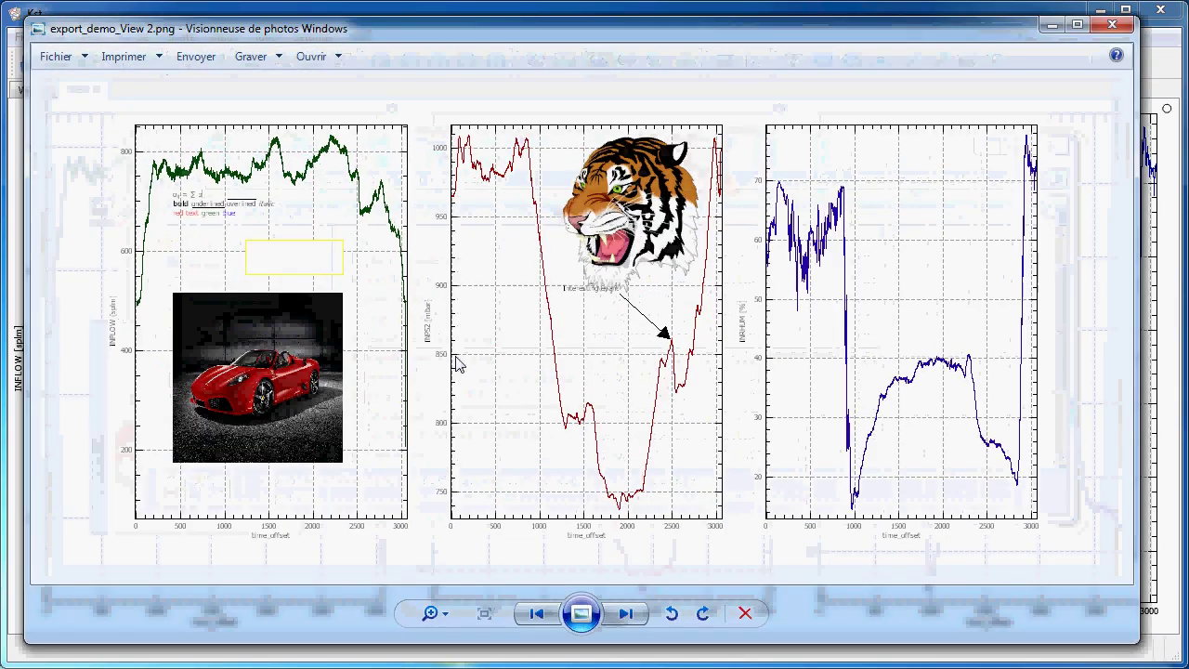
scroll(577, 276, "up", 4)
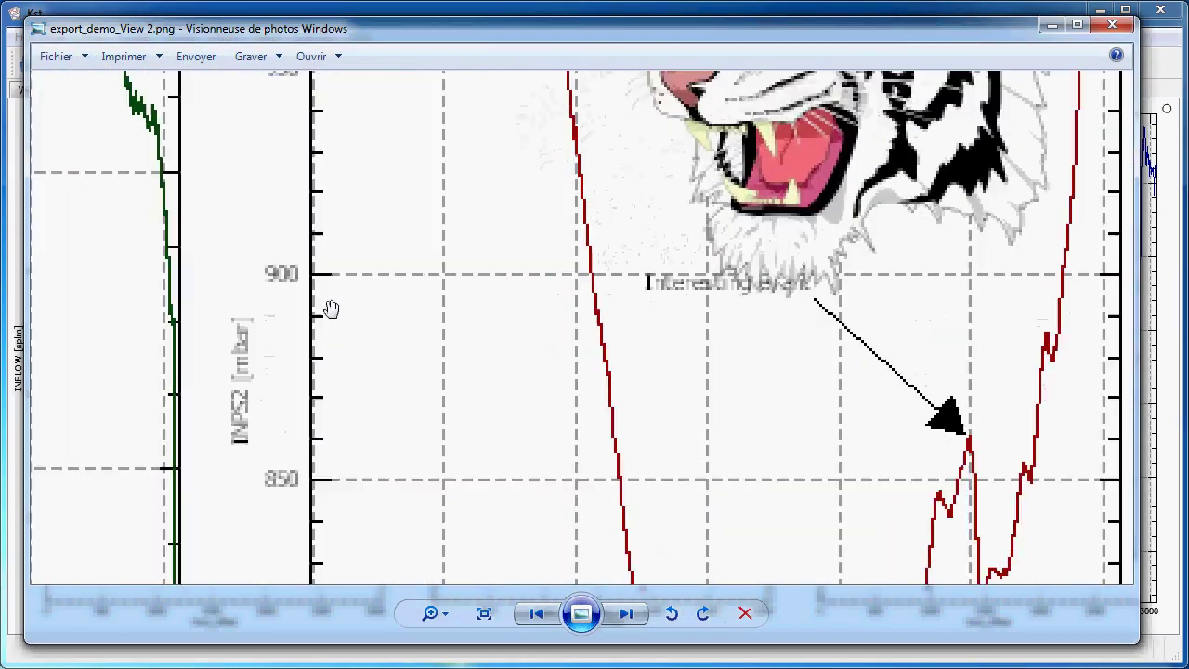
scroll(325, 273, "up", 1)
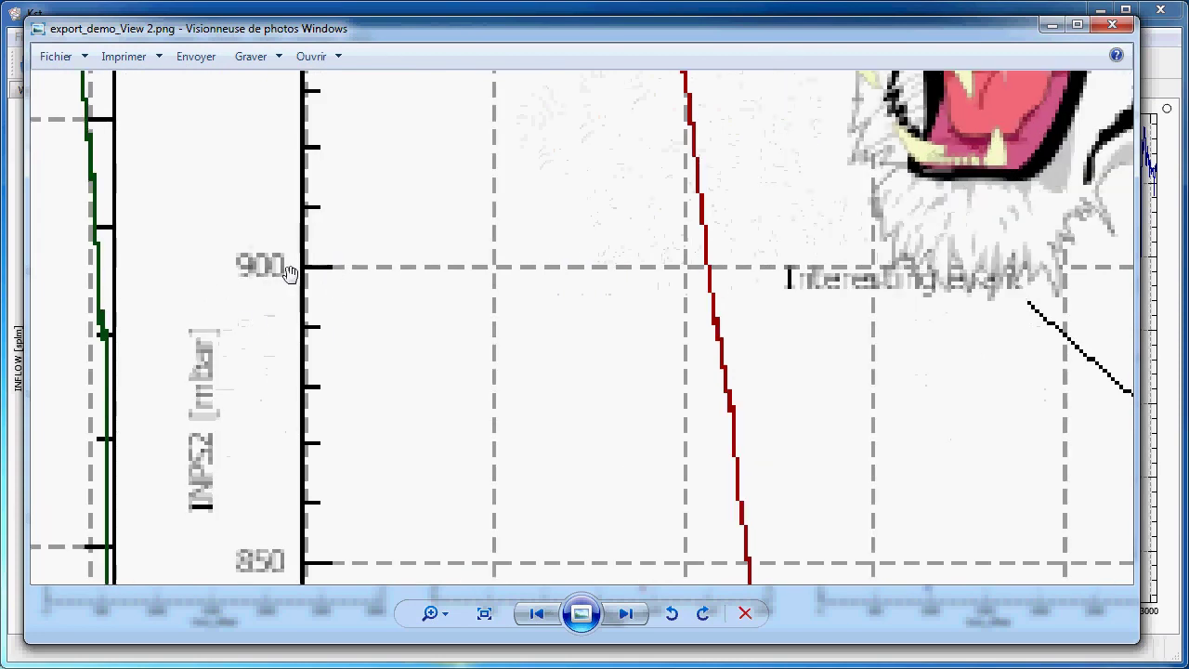
scroll(244, 271, "down", 5)
scroll(246, 271, "down", 3)
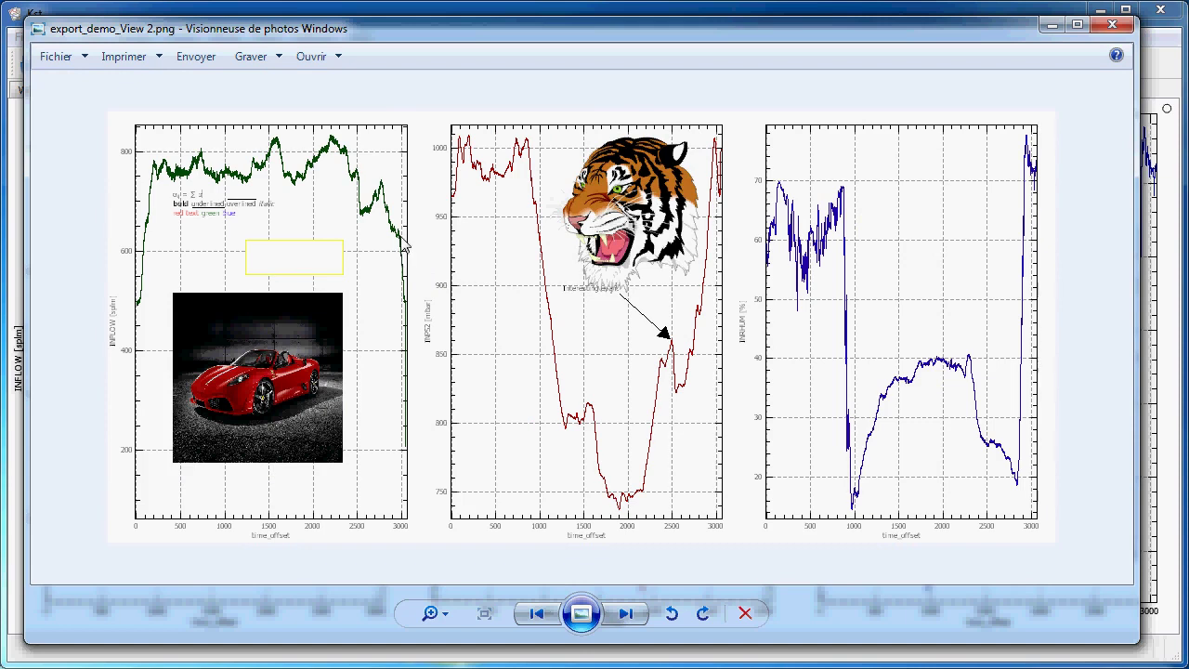
- Close the image viewer and export both views as pdf files to kst_demos
left_click(1114, 28)
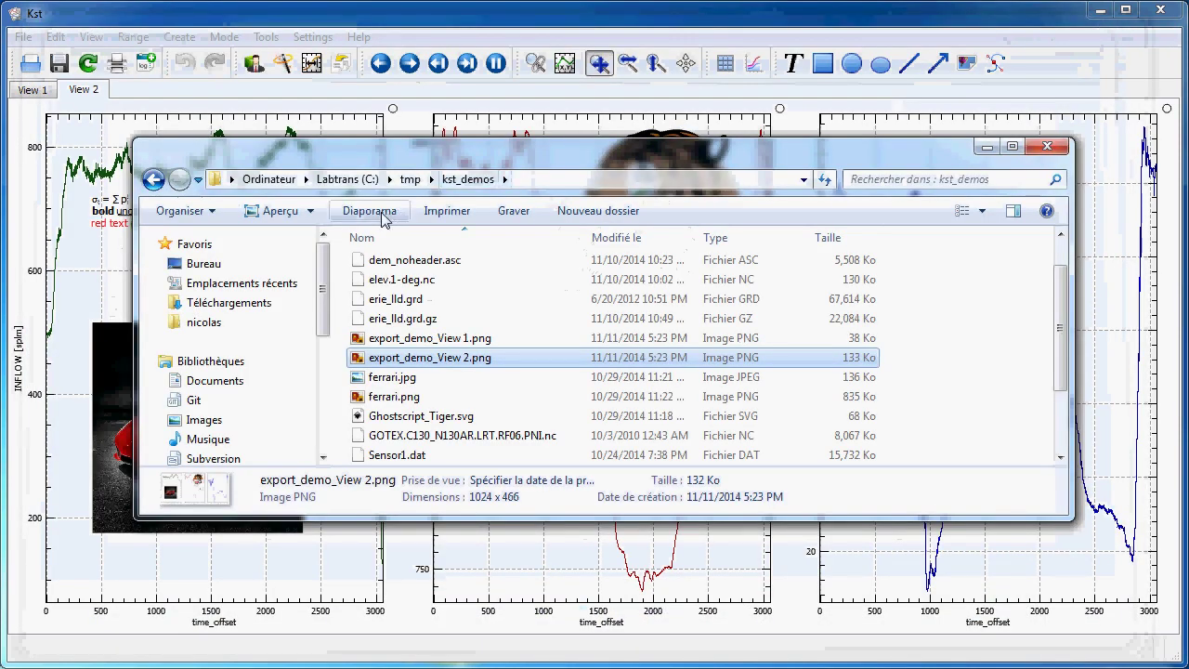
left_click(24, 38)
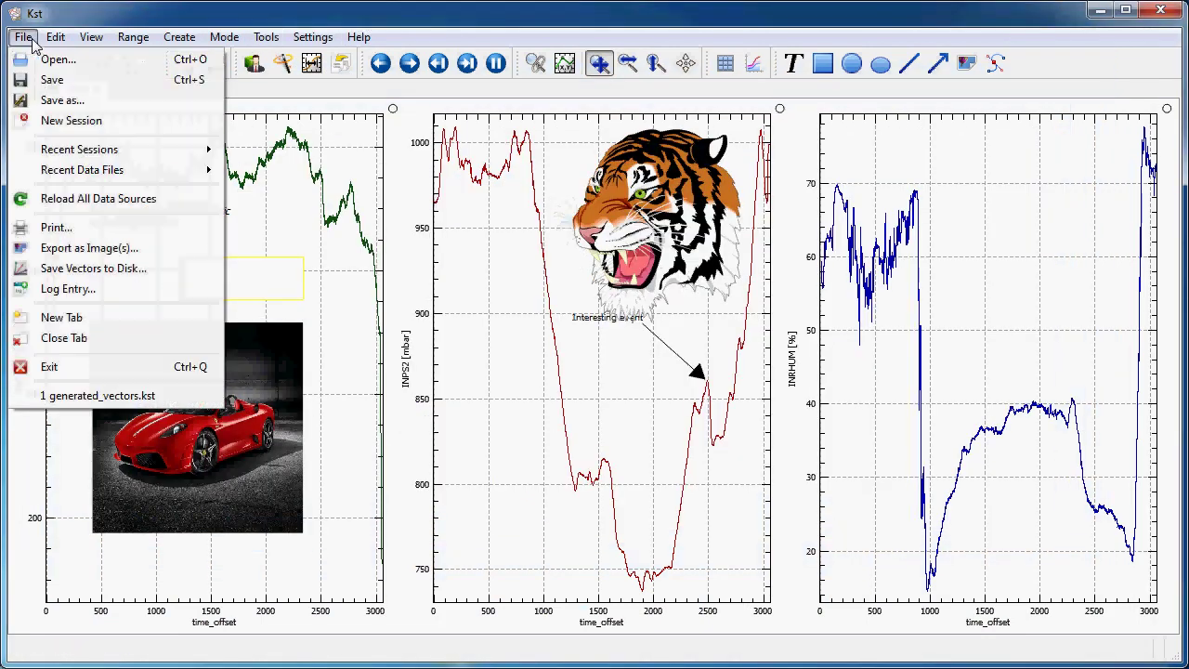
left_click(89, 248)
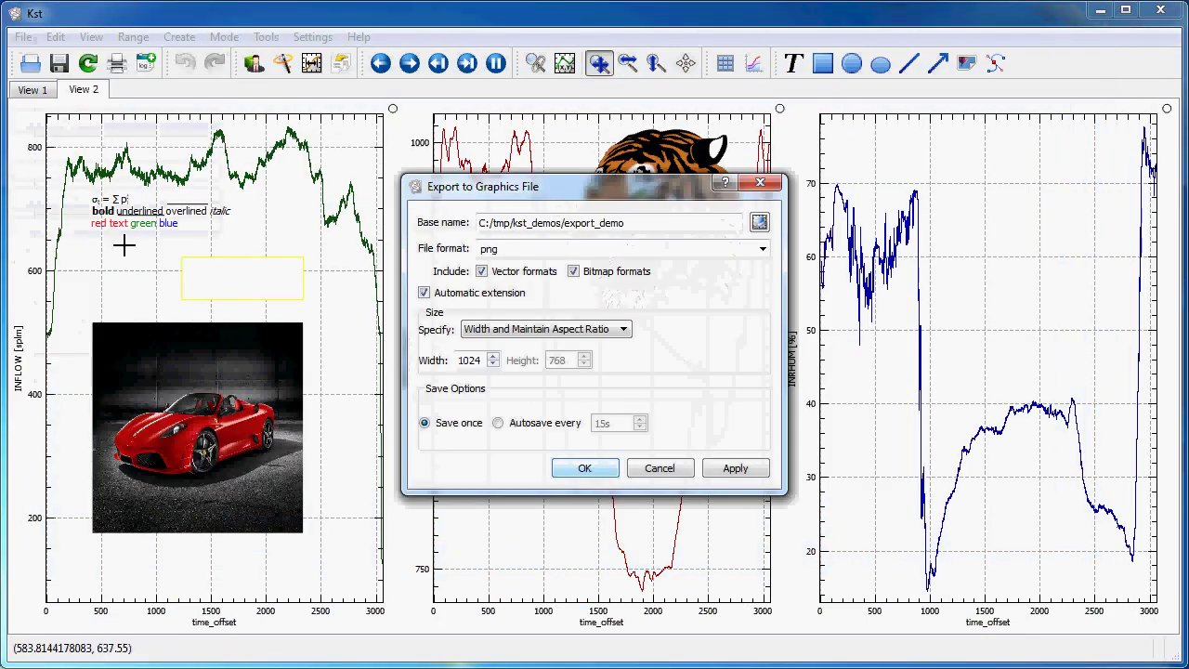
left_click(761, 250)
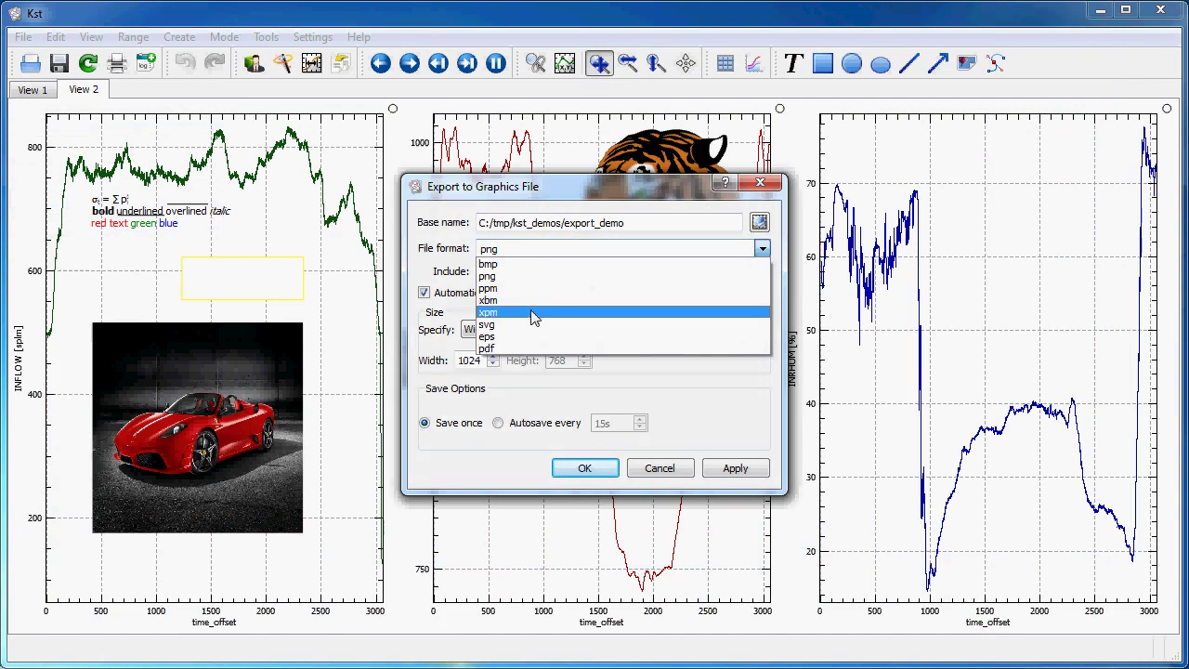
left_click(518, 347)
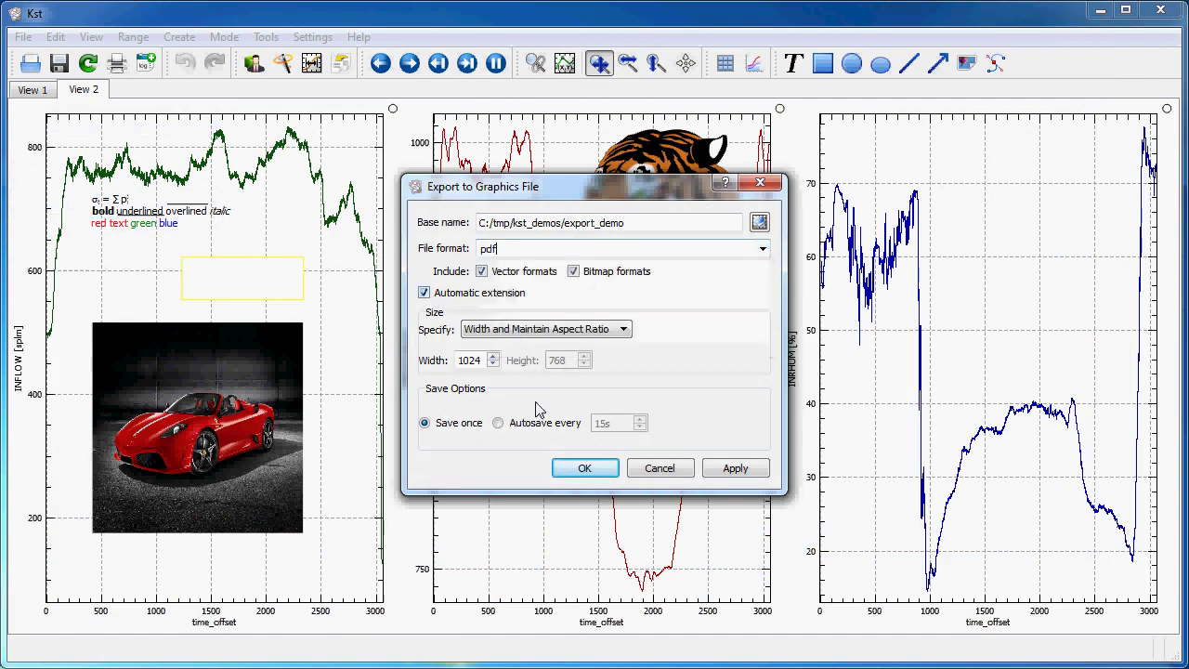
left_click(585, 472)
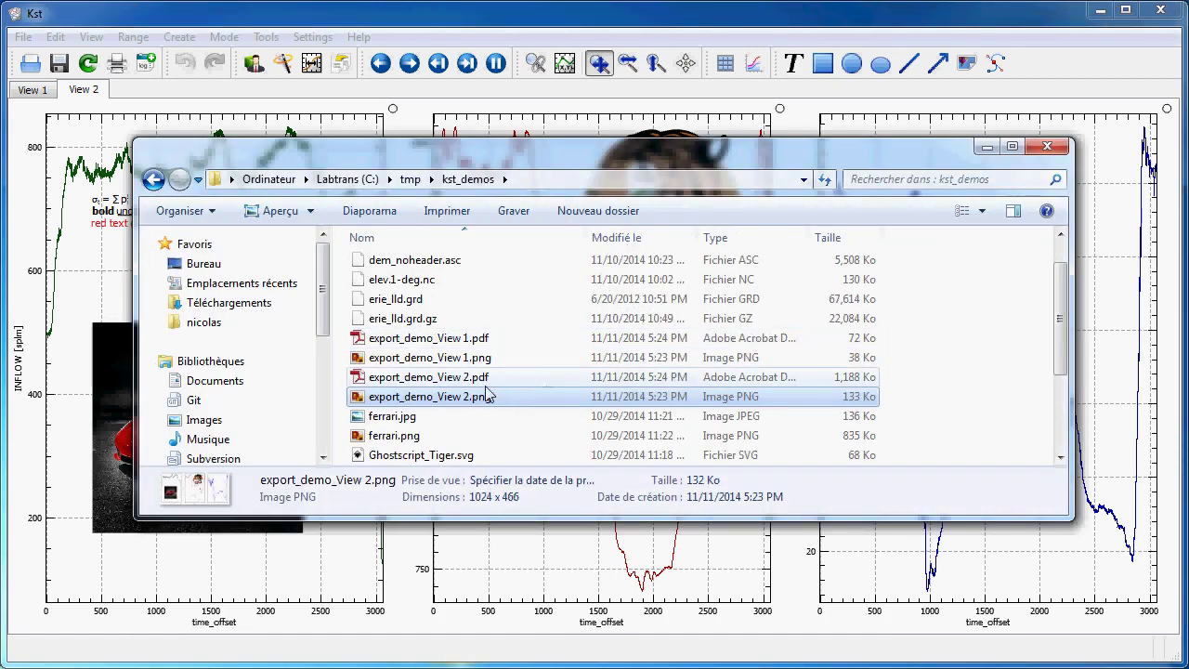
- Open export_demo_View 2.pdf in Adobe Reader at 800% zoom and pan across the page
double_click(472, 379)
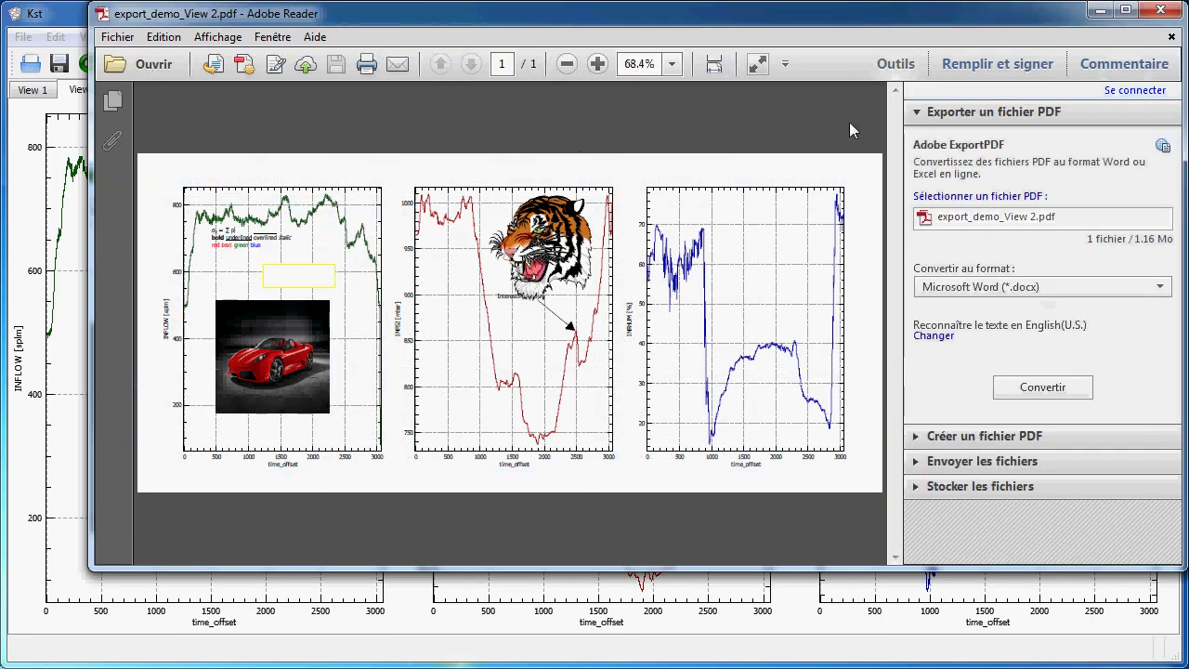
left_click(672, 64)
left_click(694, 275)
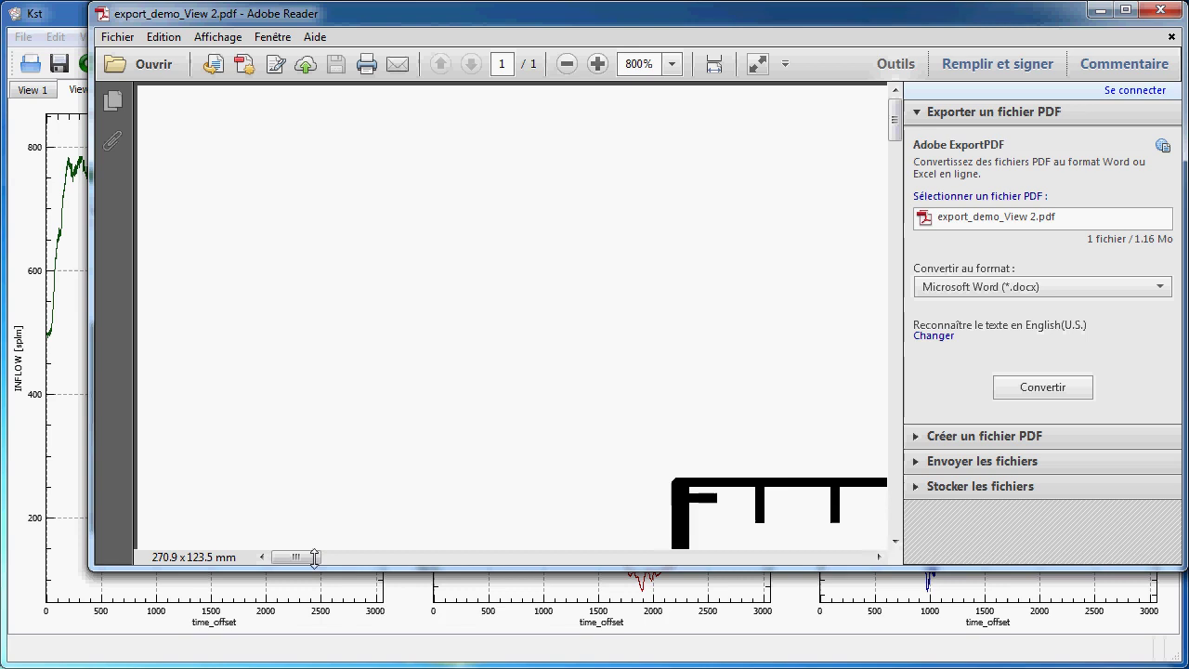
left_click_drag(321, 558, 416, 557)
scroll(557, 348, "down", 5)
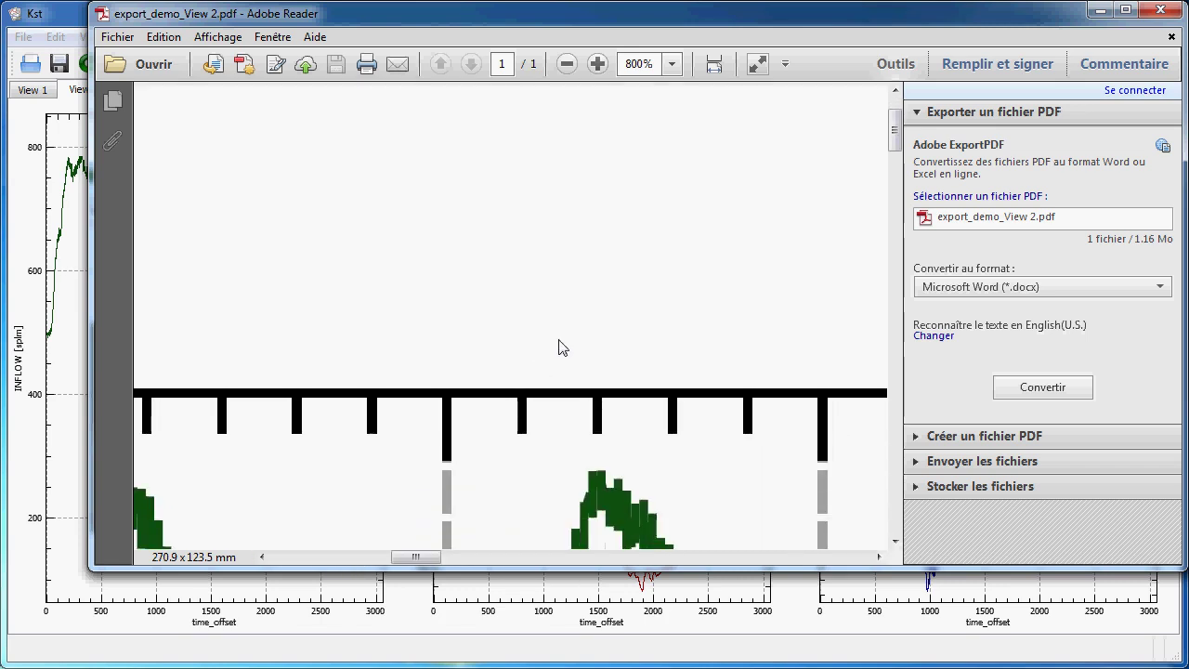
scroll(559, 347, "down", 3)
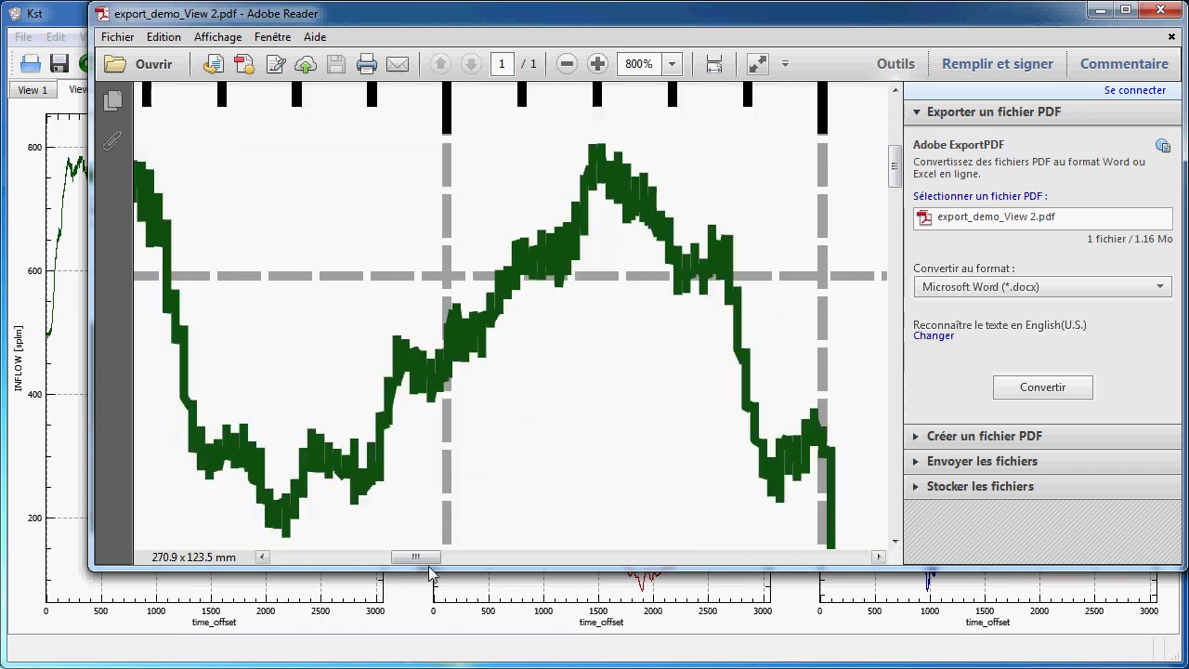
left_click_drag(427, 557, 594, 544)
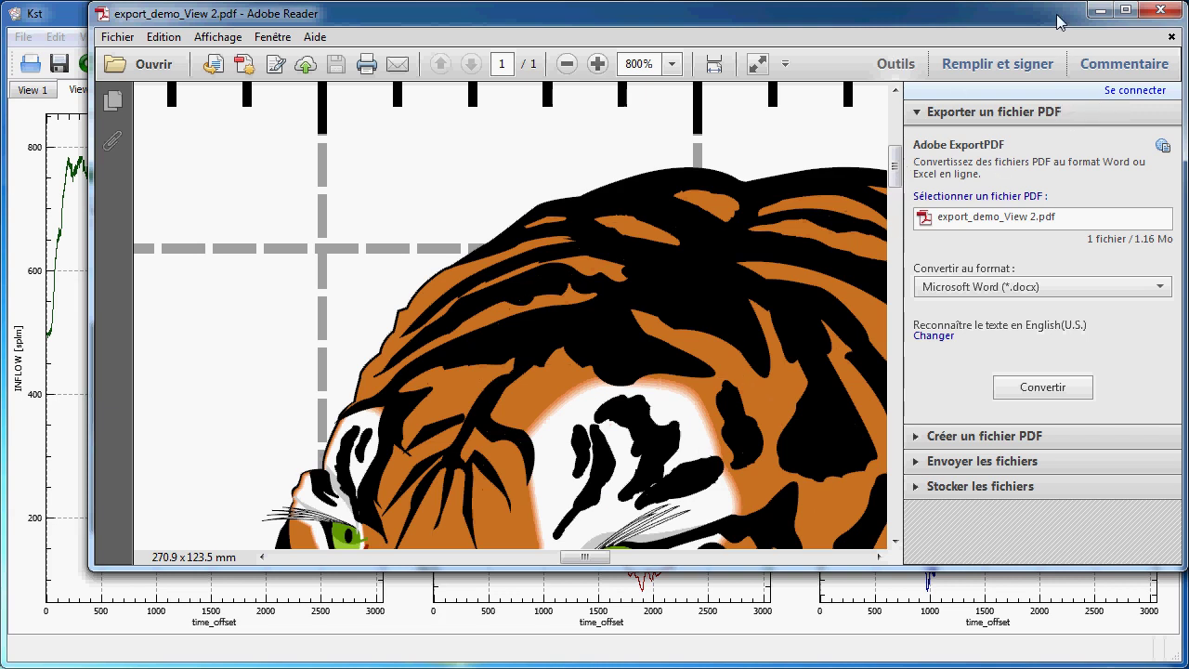
left_click(1159, 11)
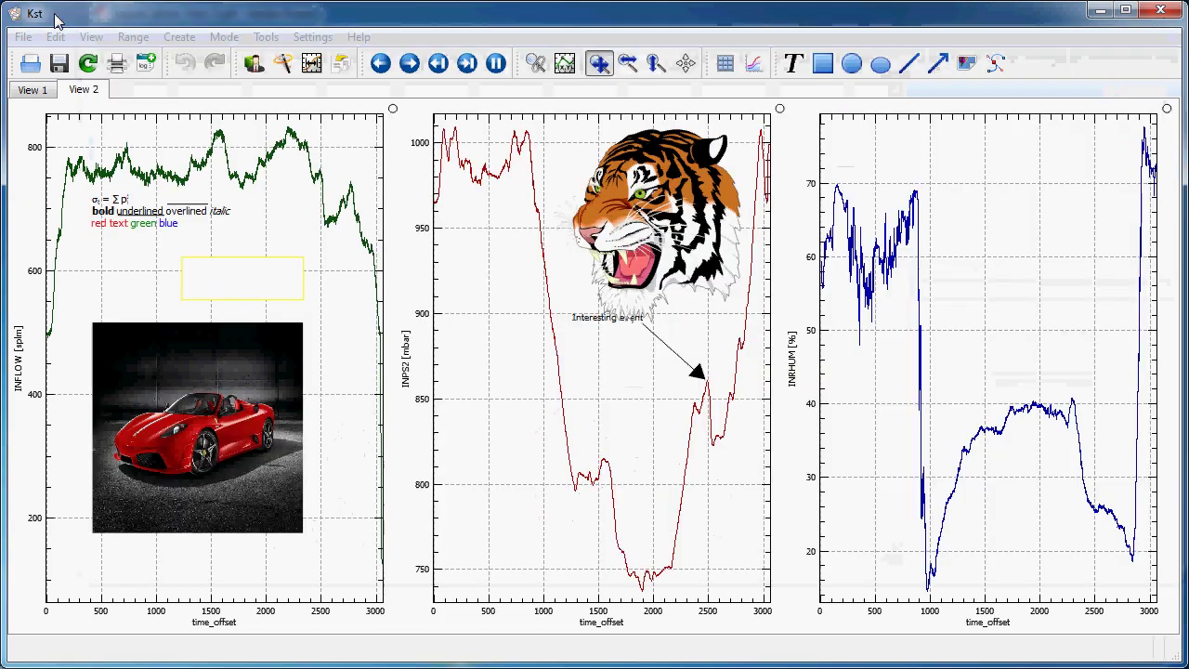